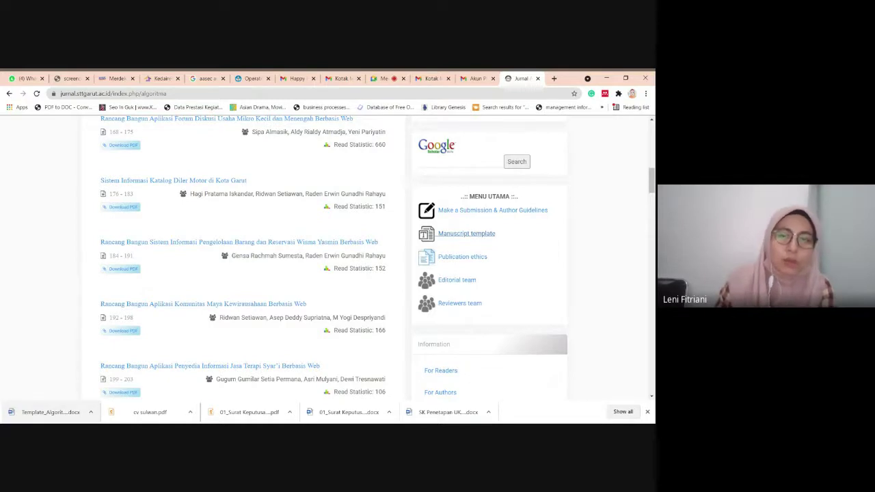
Open the downloaded Template_Algoritma.docx from Chrome's download bar in Word
click(48, 417)
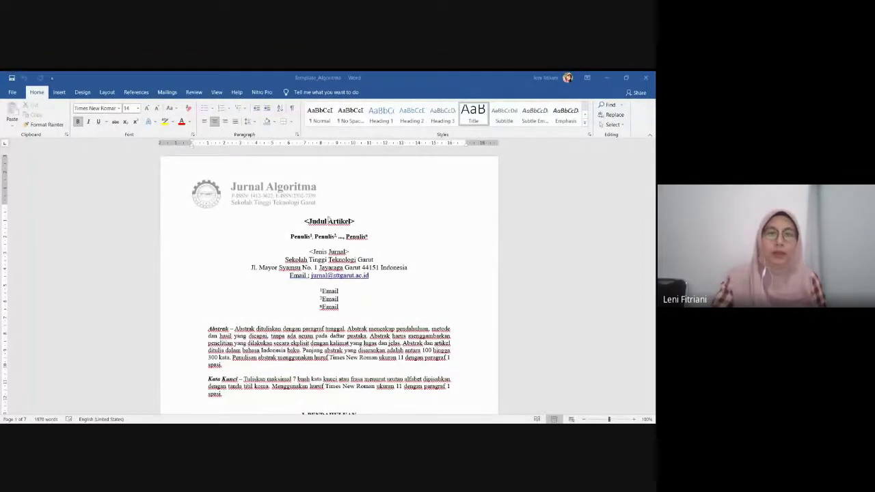
Replace the '<Judul Artikel>' placeholder with the title 'E-Commerce untuk UMKM batik'
scroll(330, 220, down, 1)
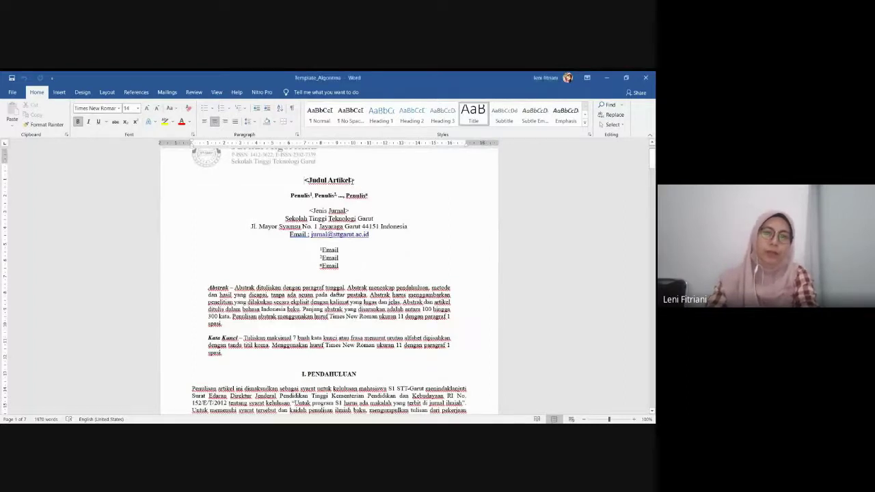
key(BackSpace)
key(BackSpace)
key(BackSpace)
key(BackSpace)
key(BackSpace)
key(BackSpace)
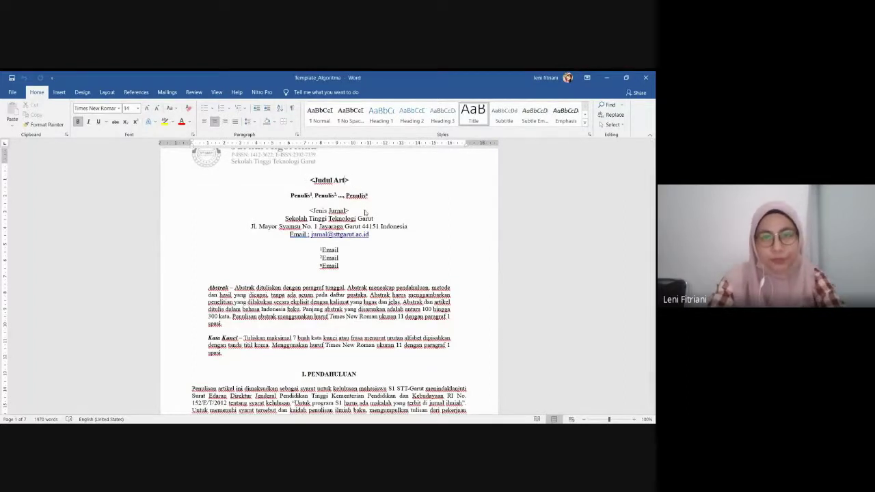
key(BackSpace)
key(BackSpace)
key(BackSpace)
key(BackSpace)
key(BackSpace)
key(BackSpace)
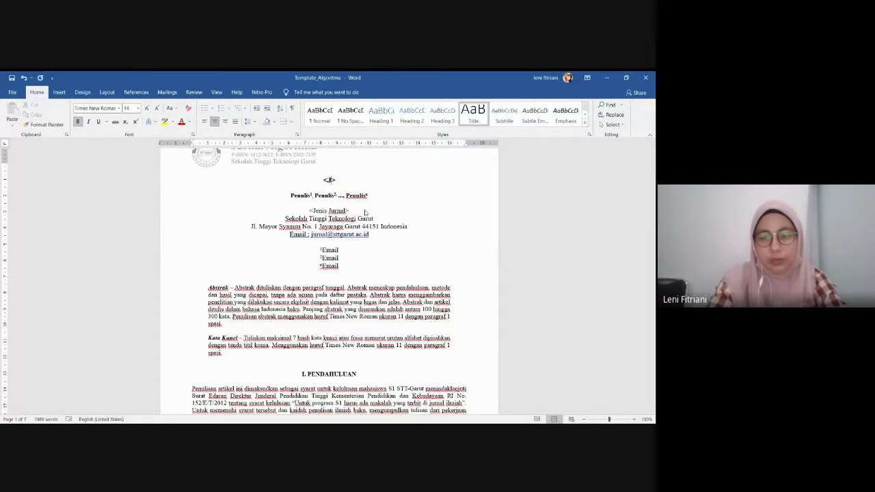
key(Return)
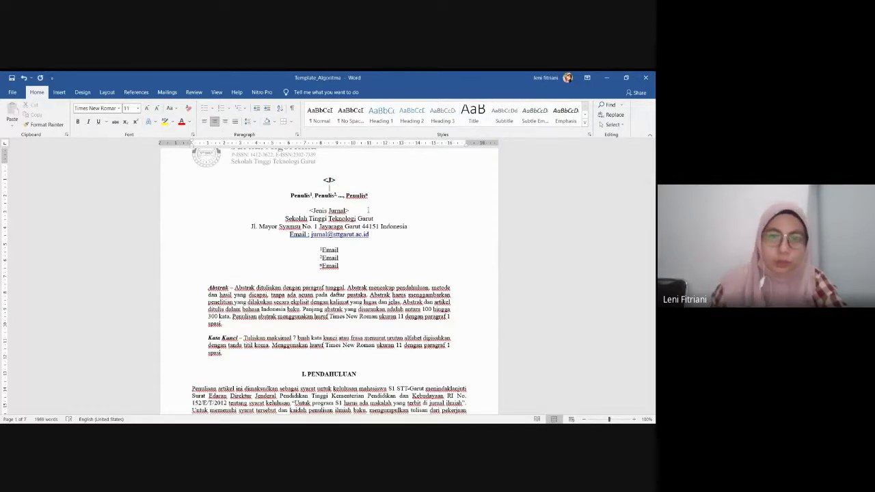
click(339, 181)
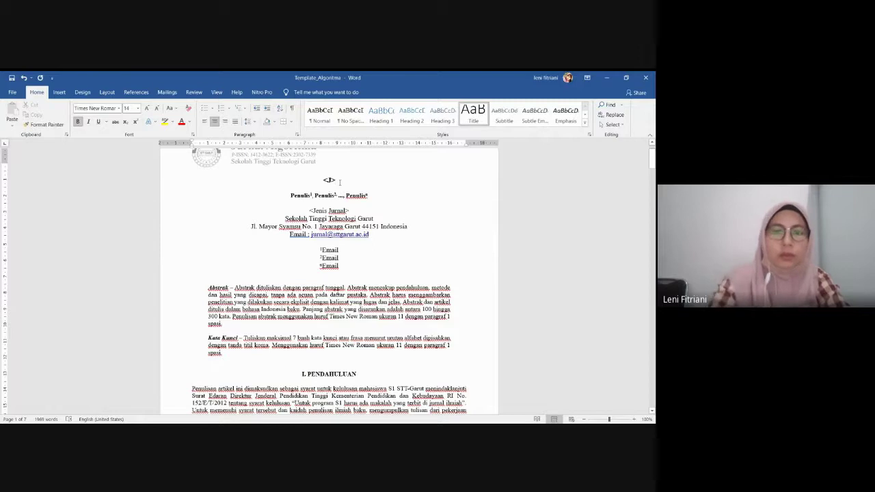
key(BackSpace)
key(BackSpace)
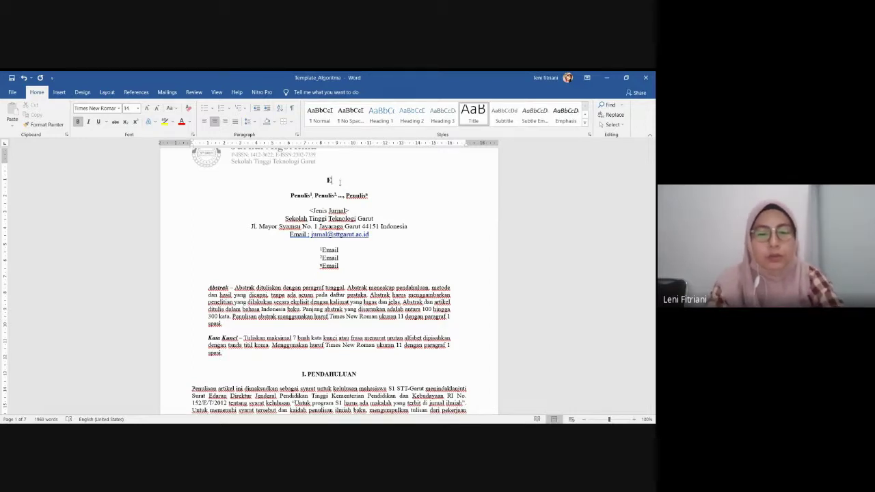
text(Co)
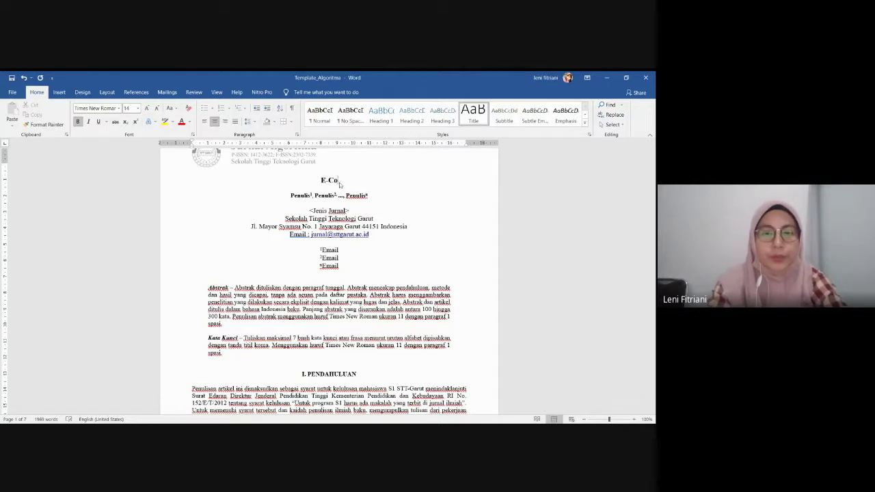
text(mmerce untuk )
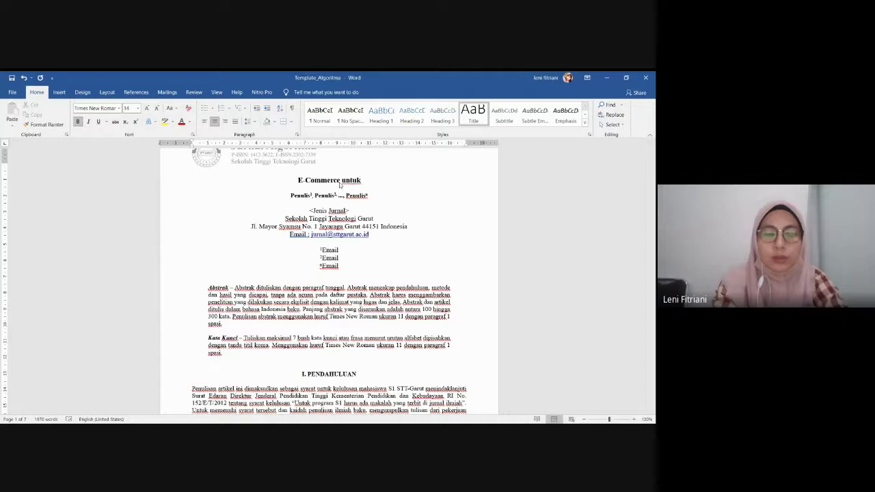
text(UMKM )
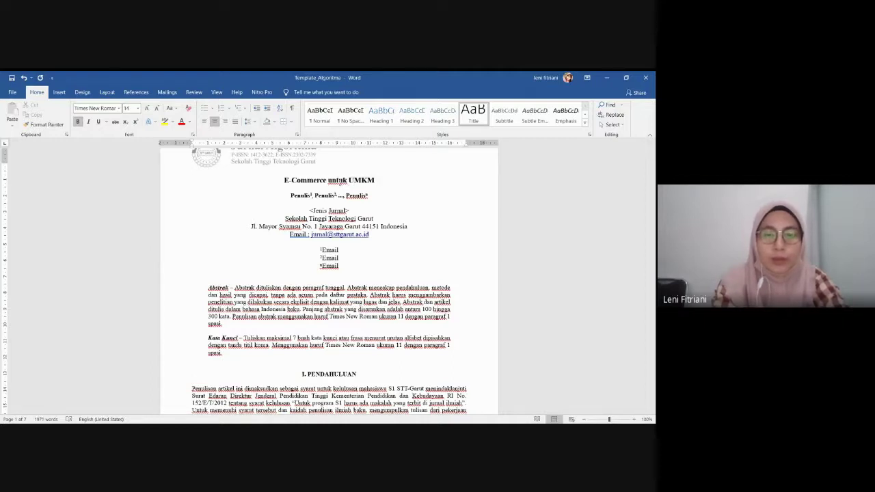
text(batik)
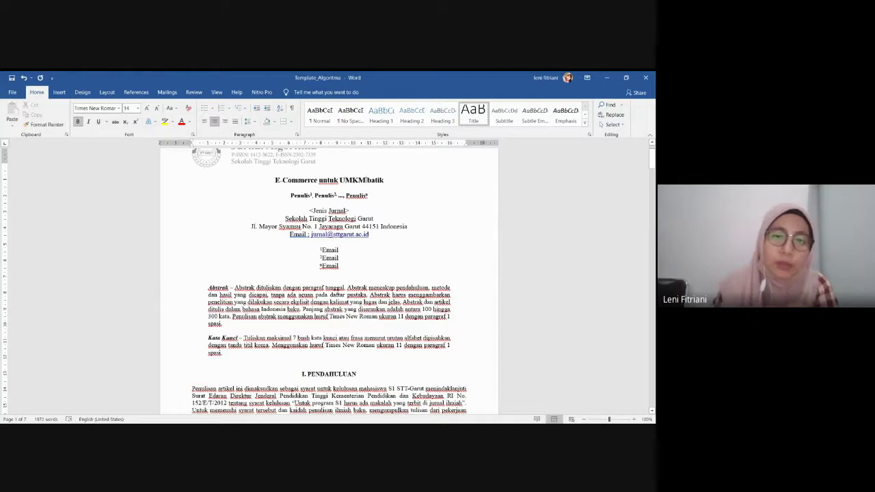
drag(366, 180, 339, 180)
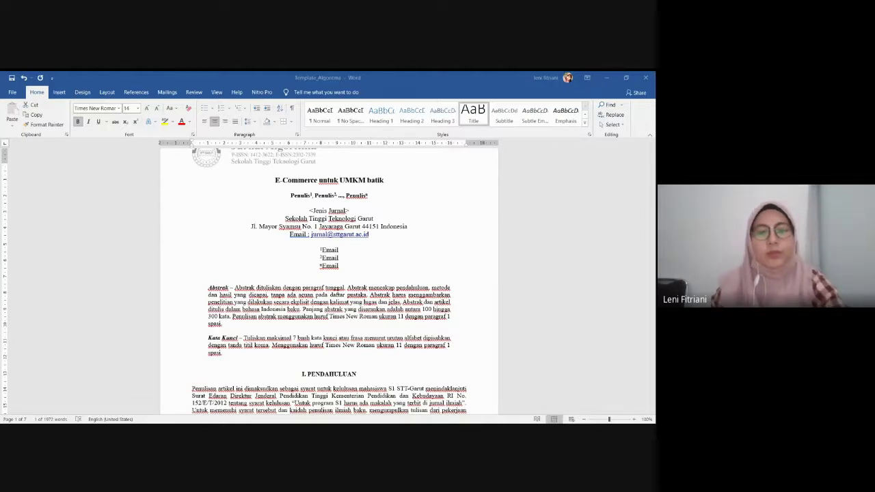
Expand UMKM in the title to 'Usaha Mikro Kecil Menengah' in title case, and capitalize Batik
double_click(352, 180)
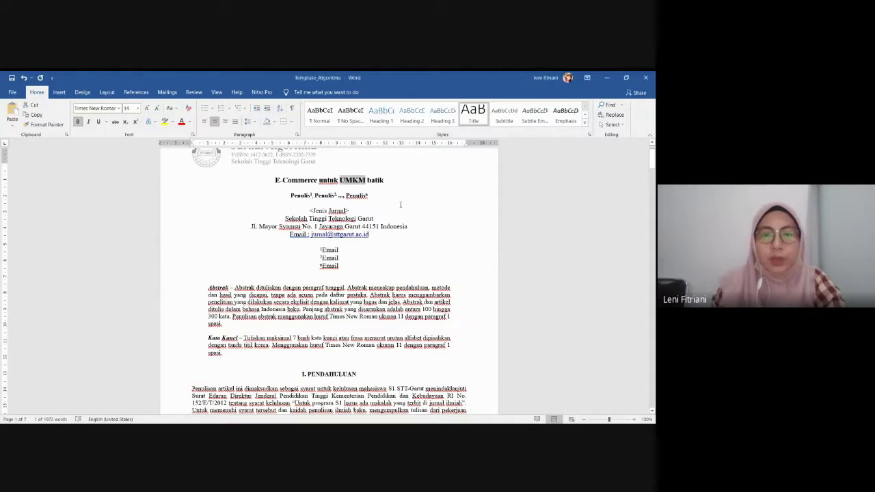
right_click(366, 182)
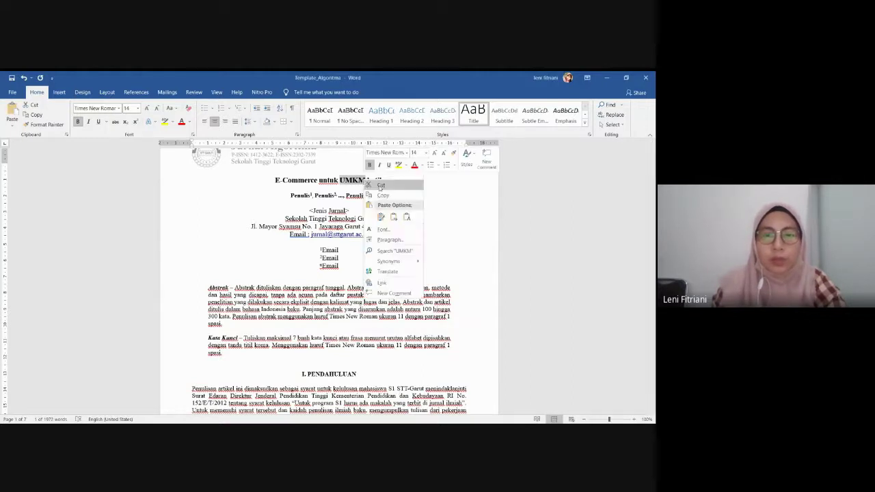
click(406, 217)
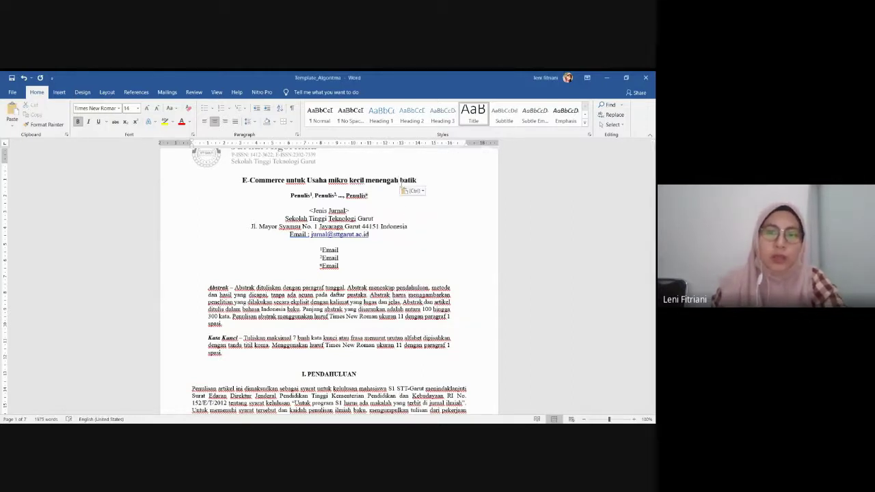
drag(399, 181, 308, 179)
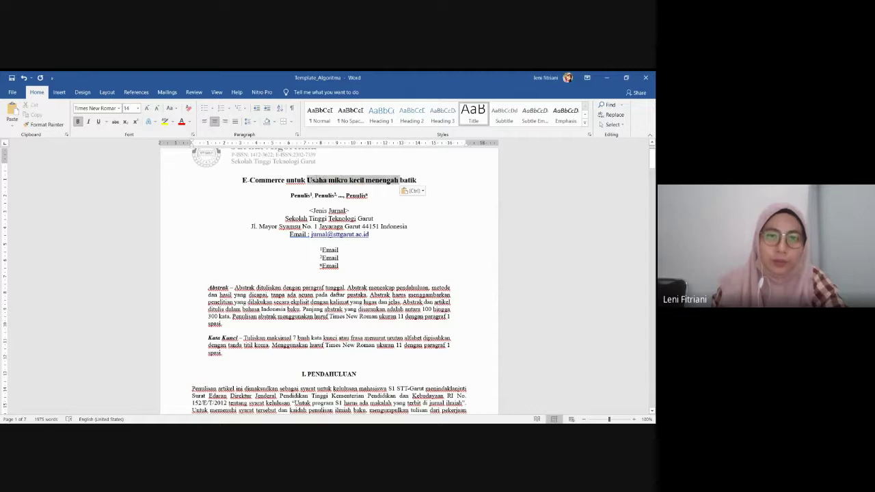
click(170, 108)
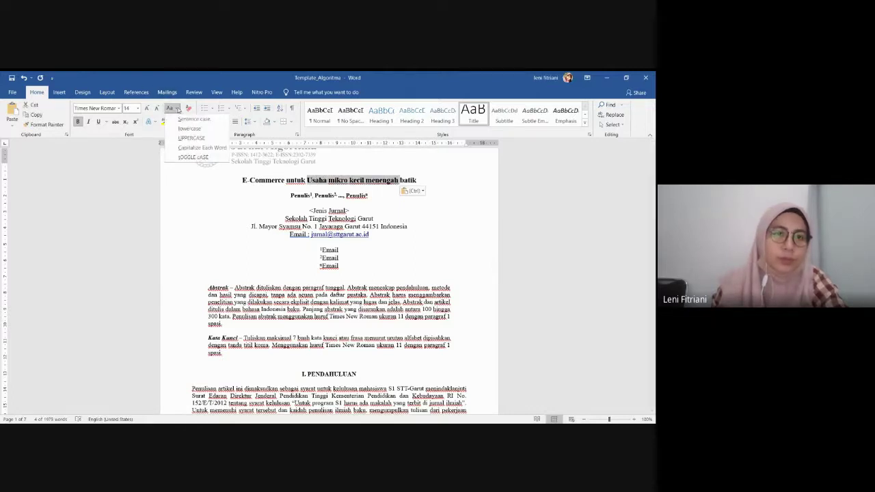
click(186, 149)
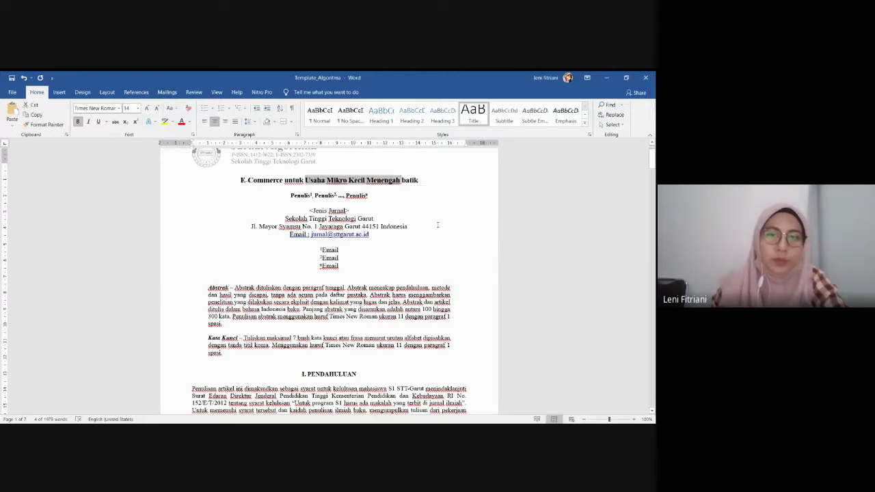
click(283, 191)
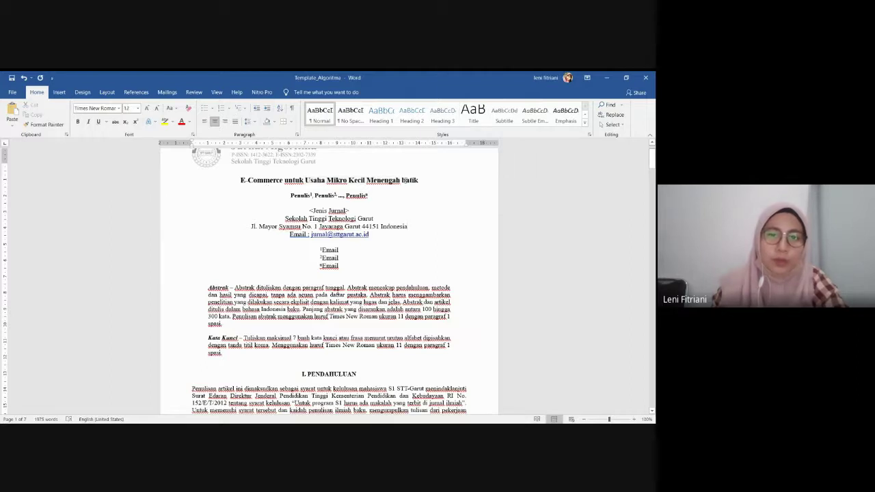
click(405, 180)
key(BackSpace)
text(B)
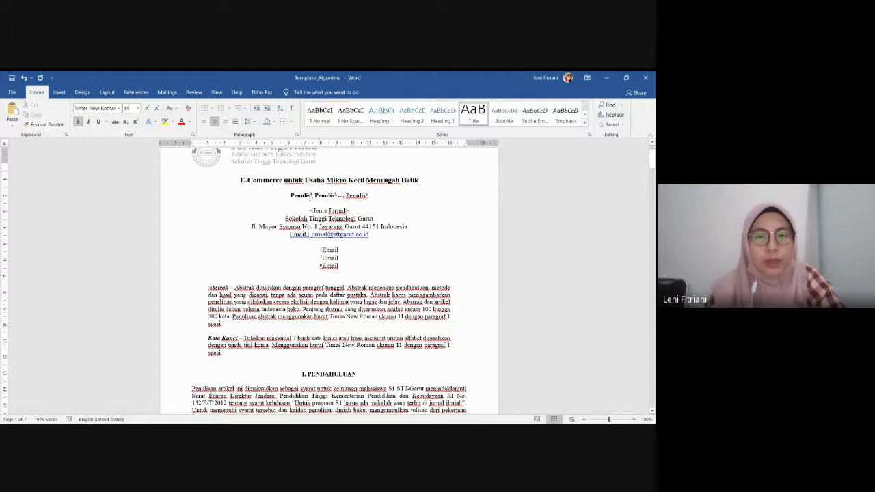
Enter the first author's name in the first Penulis slot and remove the third author placeholder
click(311, 197)
key(BackSpace)
key(BackSpace)
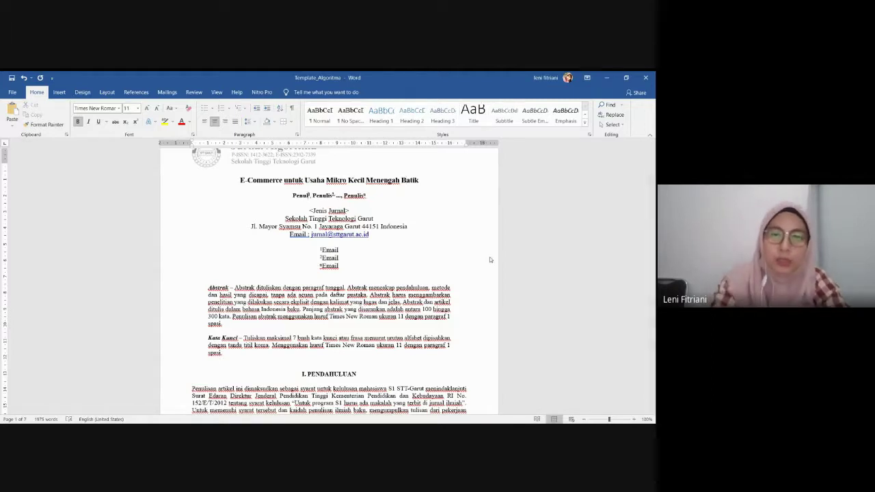
key(BackSpace)
key(BackSpace)
key(BackSpace)
key(BackSpace)
key(BackSpace)
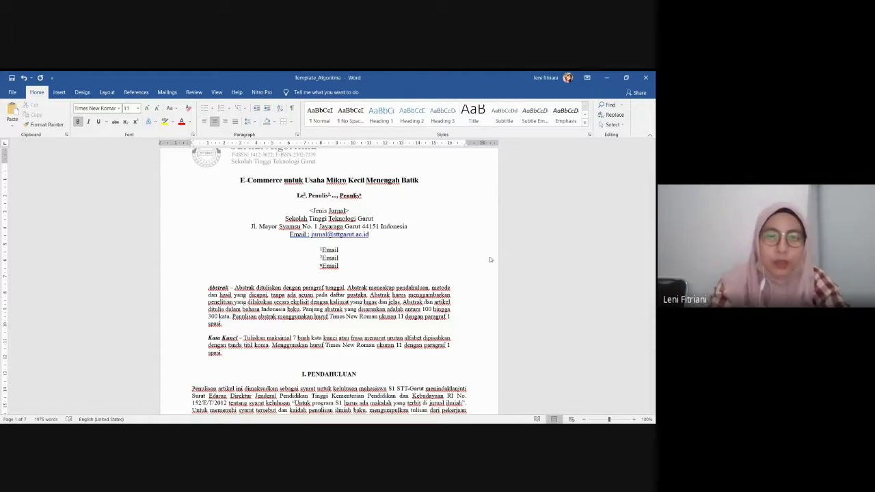
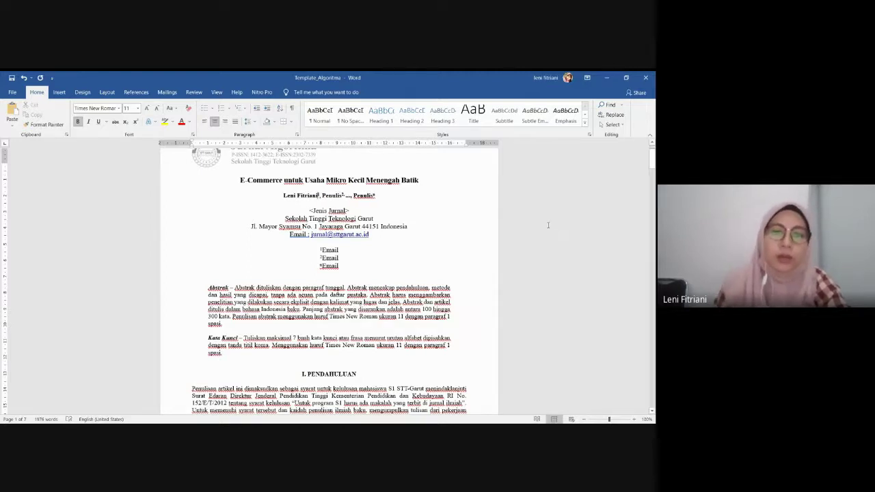
click(403, 196)
key(BackSpace)
key(BackSpace)
key(BackSpace)
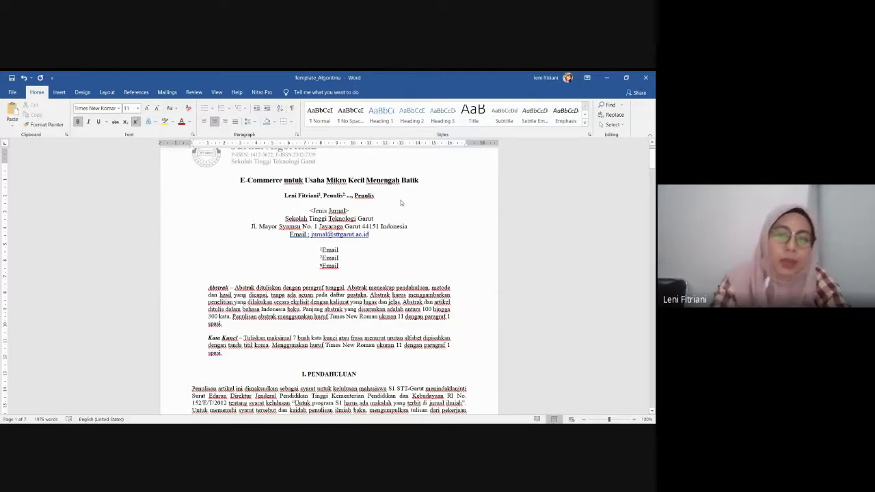
key(BackSpace)
key(BackSpace)
key(BackSpace)
key(BackSpace)
key(BackSpace)
key(BackSpace)
key(BackSpace)
key(BackSpace)
key(BackSpace)
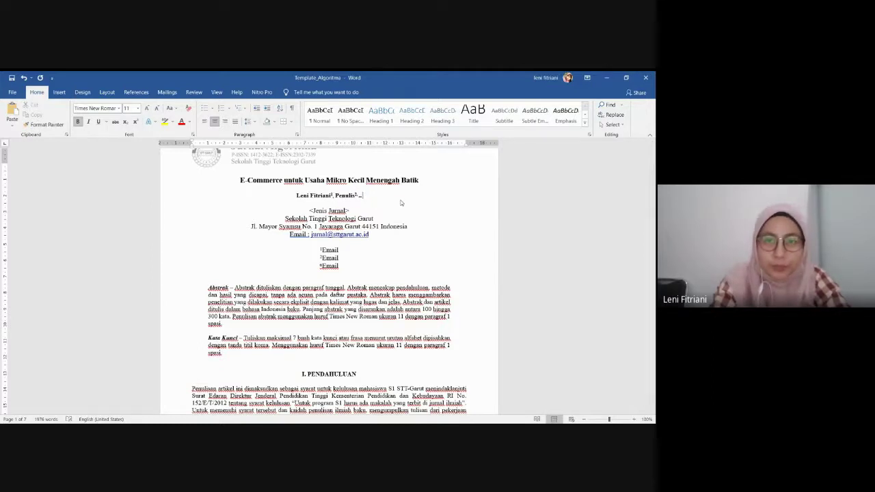
key(BackSpace)
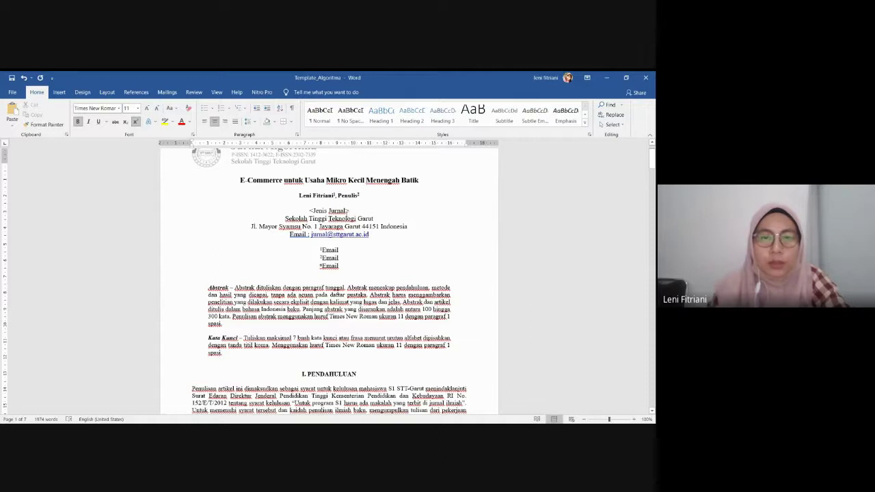
Enter the first author's e-mail address on the first Email line under the affiliation
scroll(345, 212, down, 2)
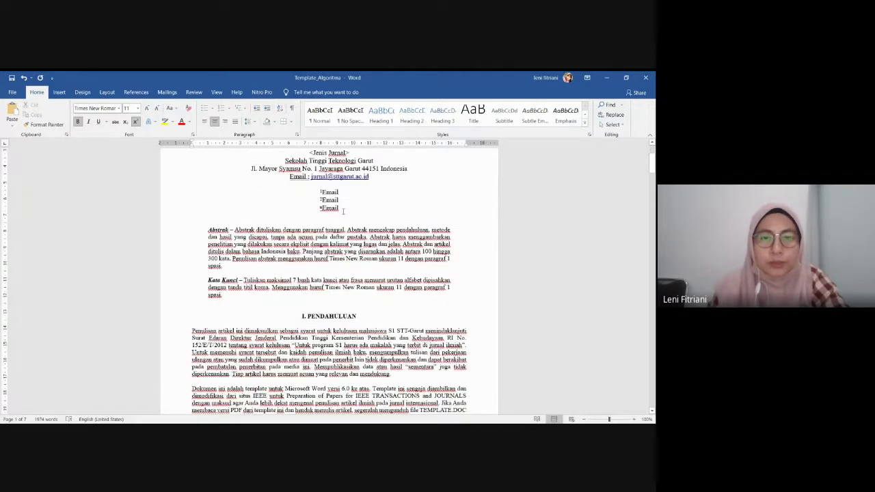
scroll(345, 212, up, 1)
scroll(346, 214, up, 1)
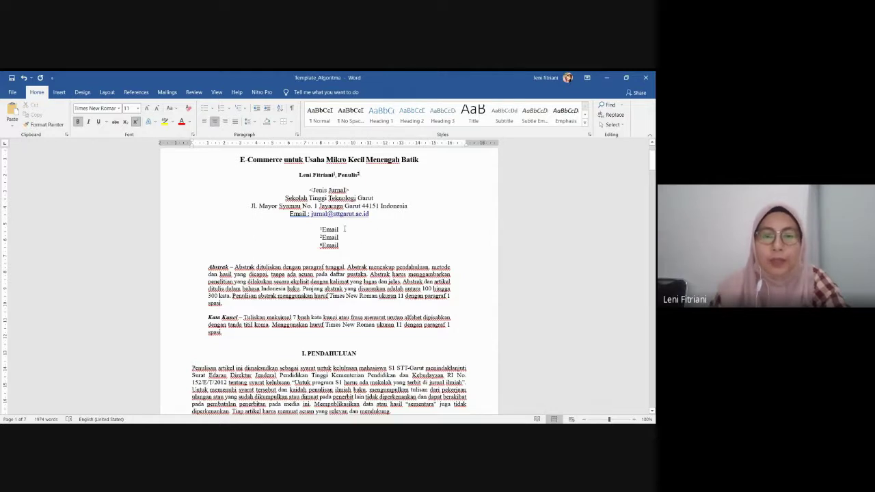
click(342, 229)
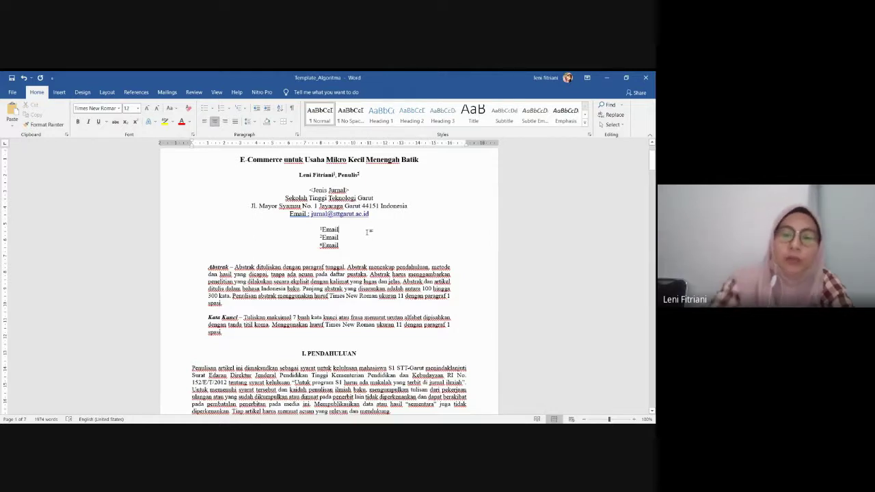
key(BackSpace)
key(BackSpace)
key(BackSpace)
key(BackSpace)
key(BackSpace)
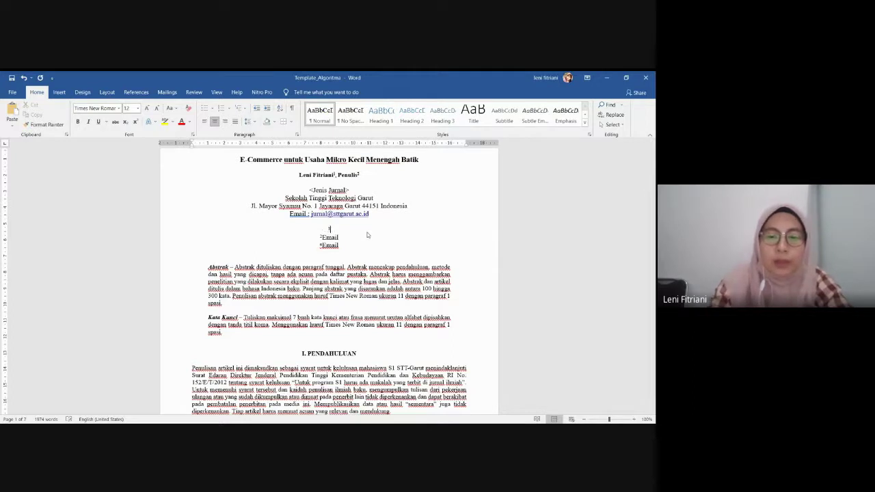
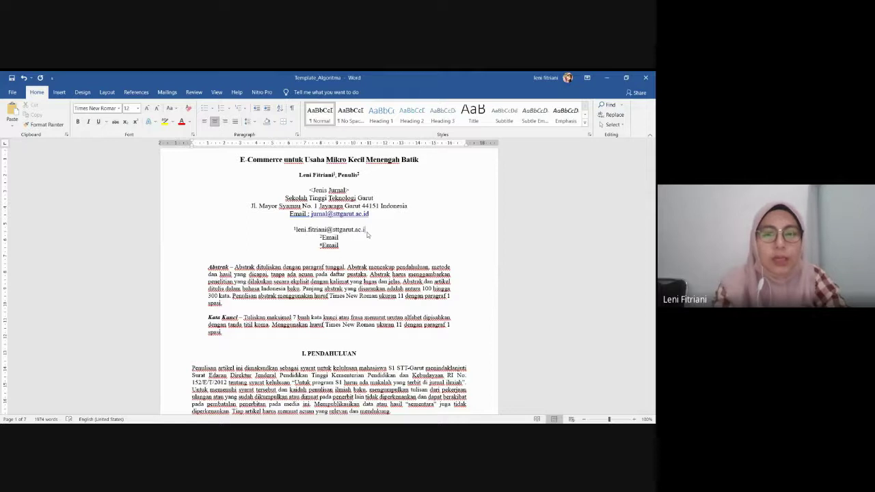
Delete the unused third e-mail line
triple_click(316, 245)
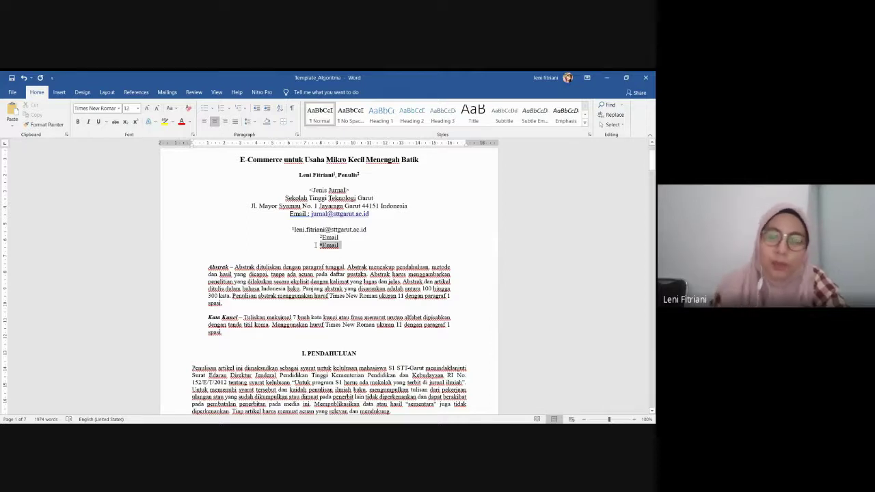
key(Delete)
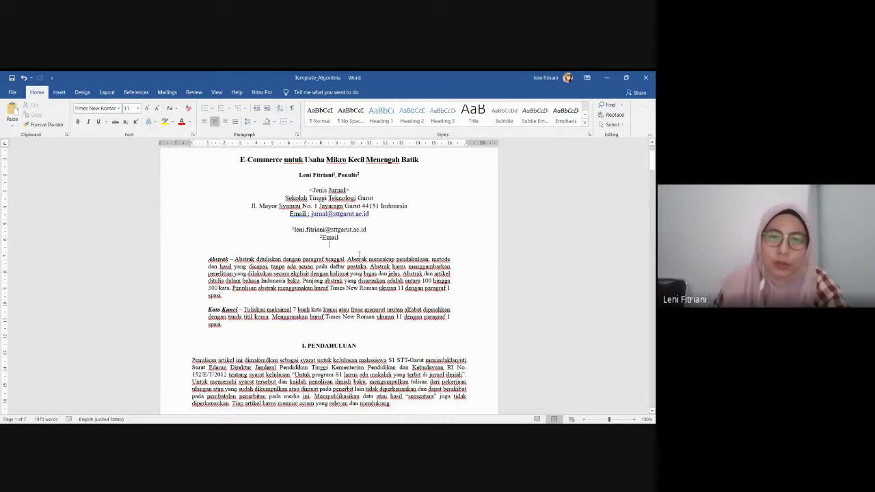
click(341, 236)
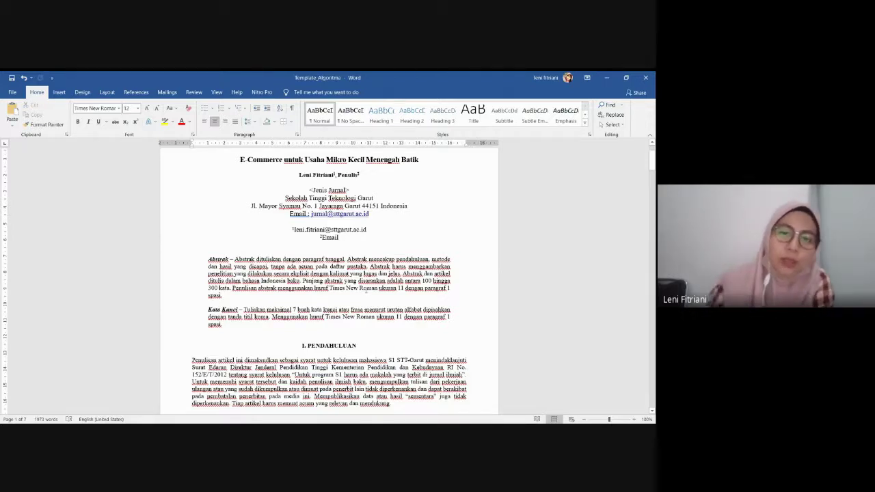
scroll(386, 225, down, 2)
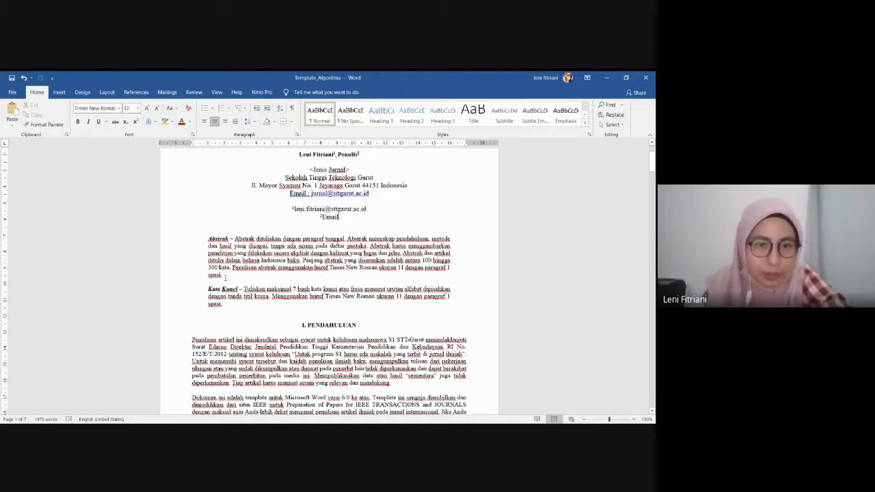
Replace the placeholder abstract with 'Pengusaha batik di garut mengalami penurunan terdampak pandemic Covid-19…', ending 'menaungi para'
drag(234, 240, 243, 273)
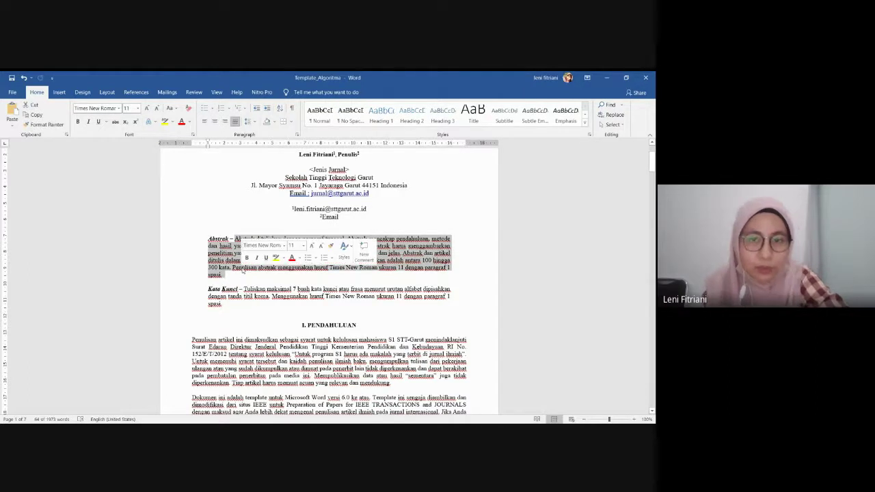
key(Delete)
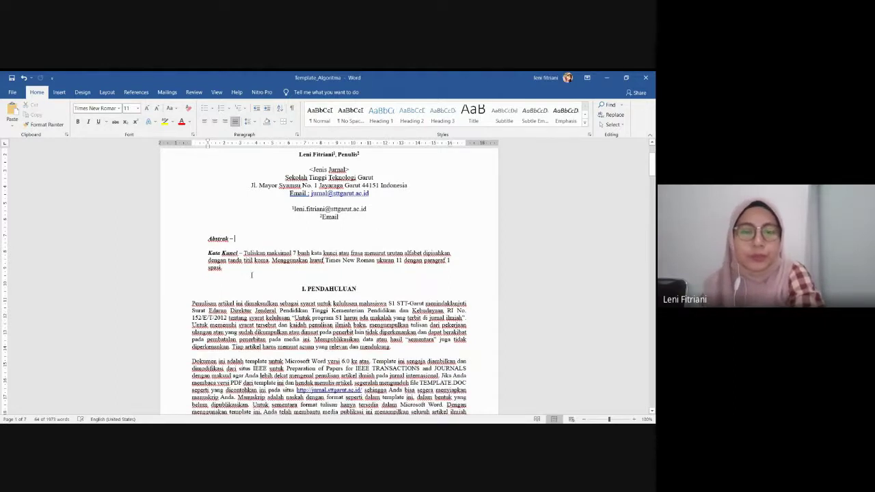
scroll(273, 266, up, 3)
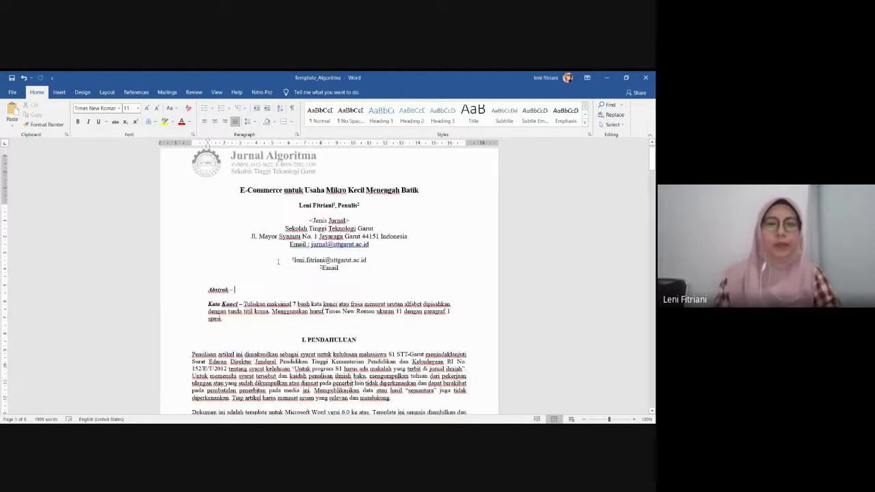
scroll(279, 258, down, 2)
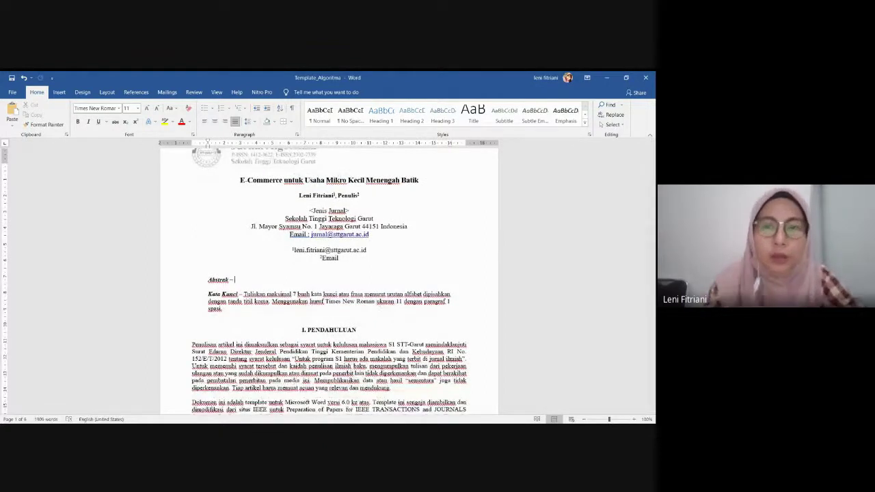
text(P)
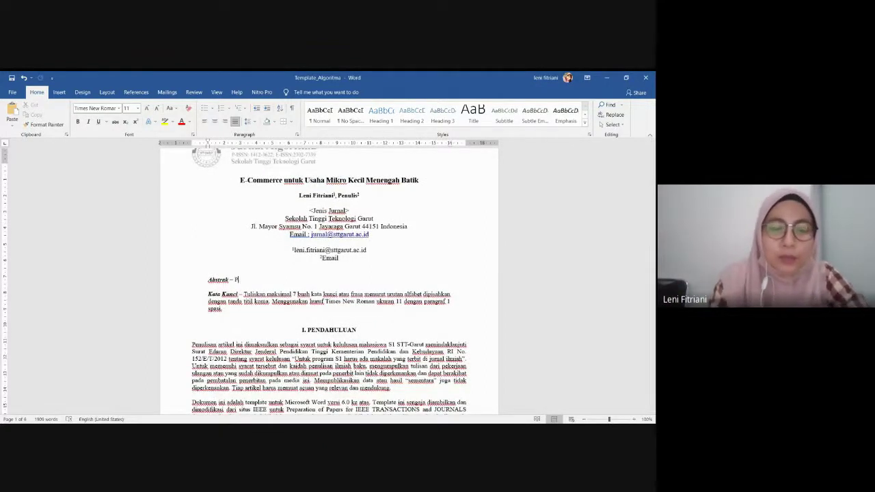
text(engusaha )
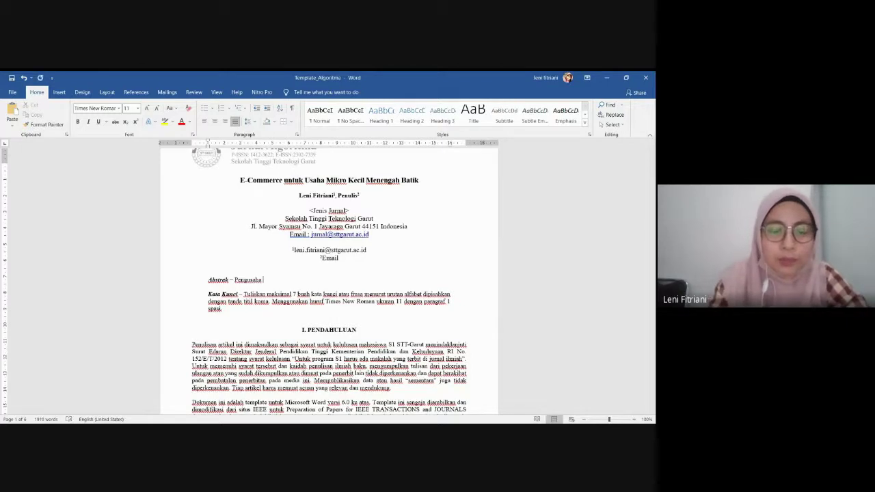
text(ba)
key(BackSpace)
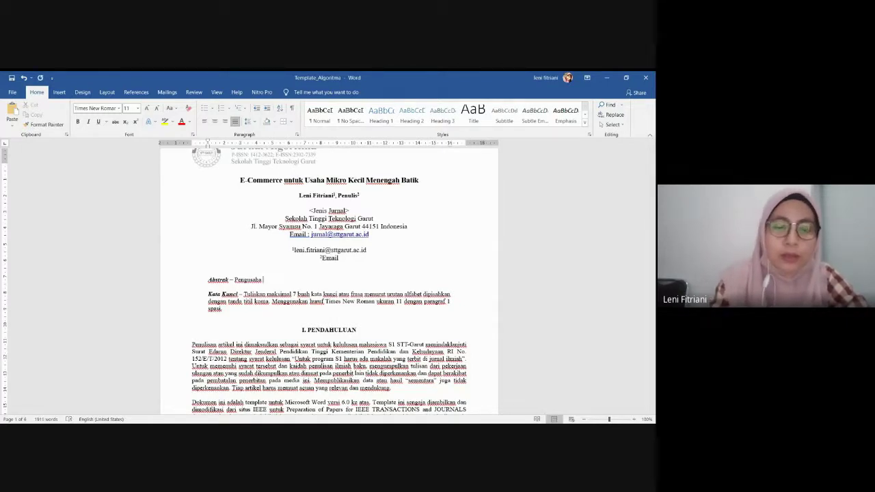
text(batik di garut)
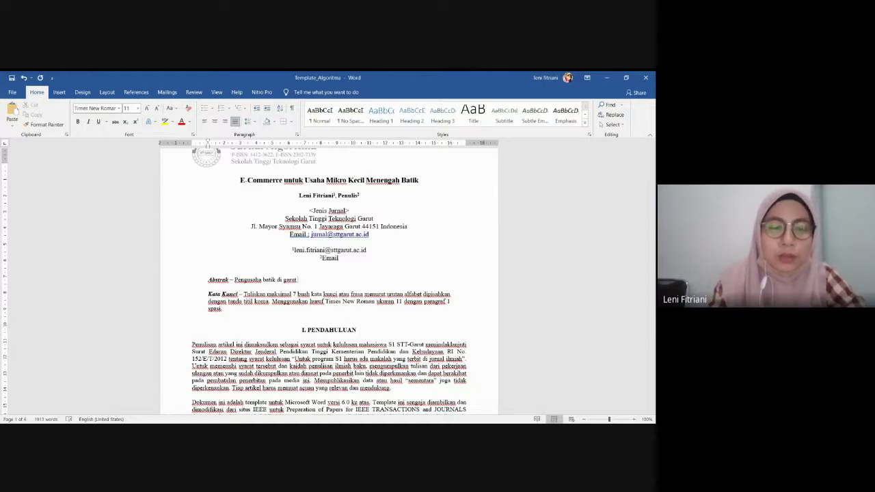
text( mengalami )
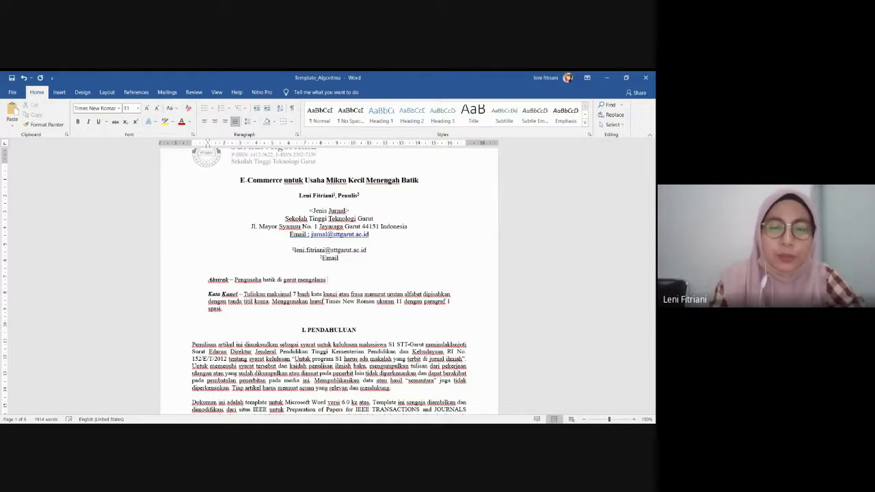
text(penurun)
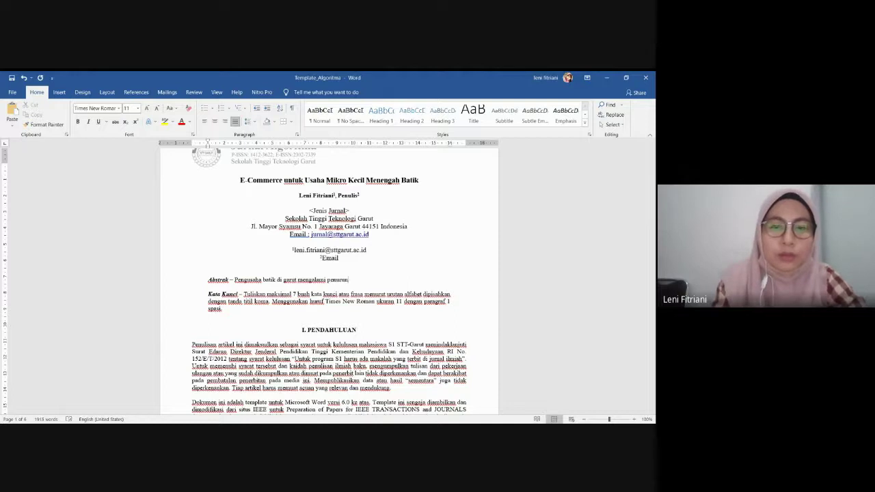
text(an terd)
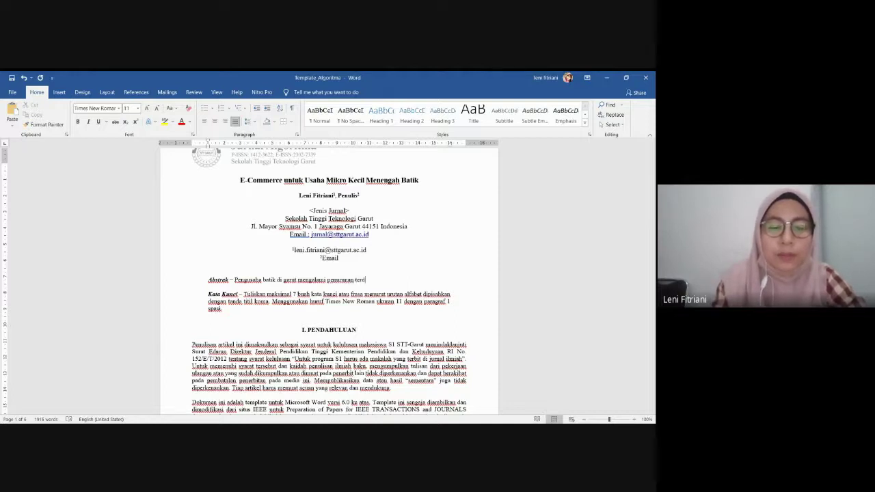
text(ampak )
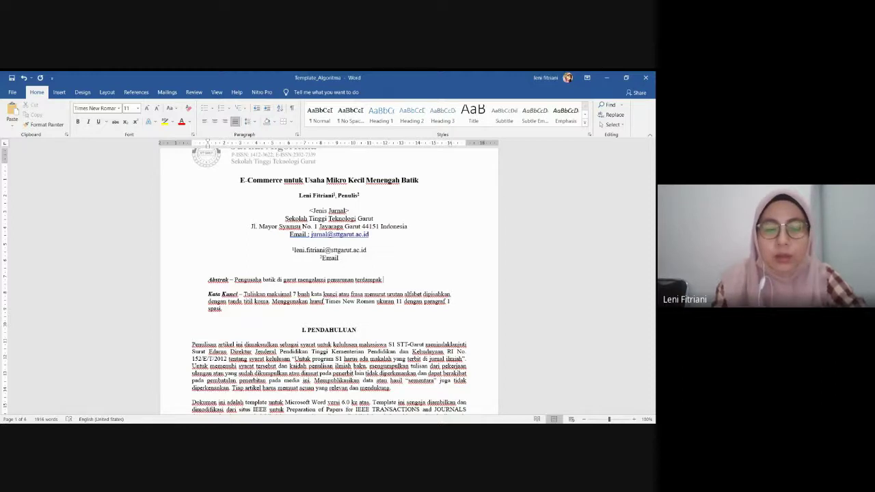
text(pandemi)
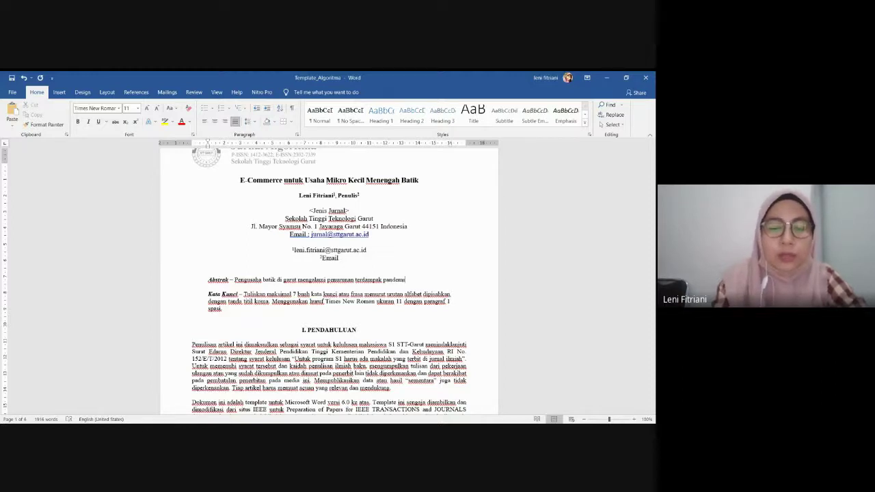
text(c Covid)
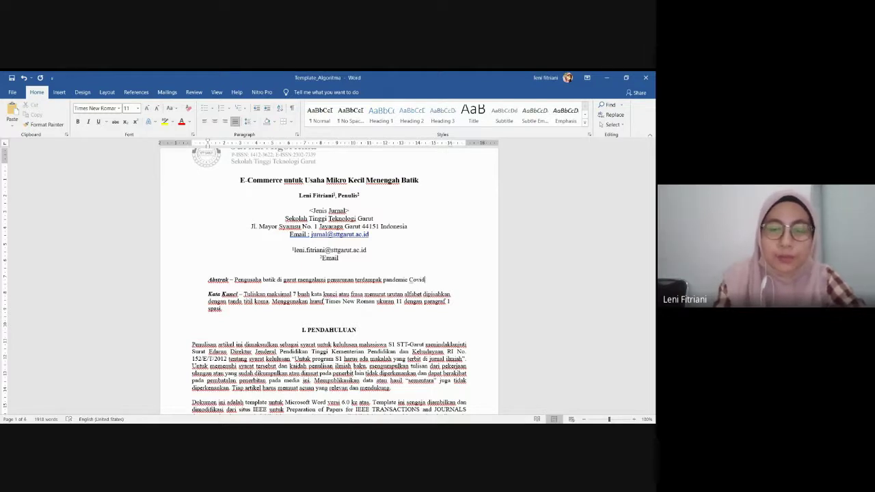
text(-19,)
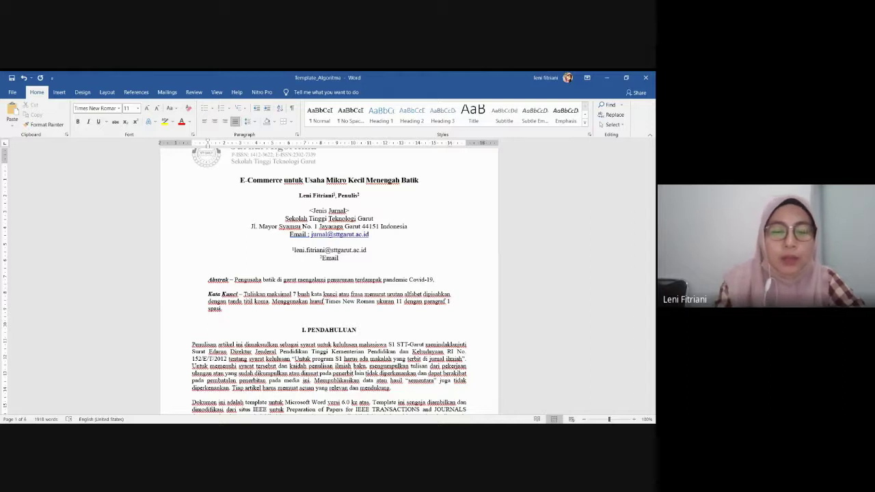
text(karen)
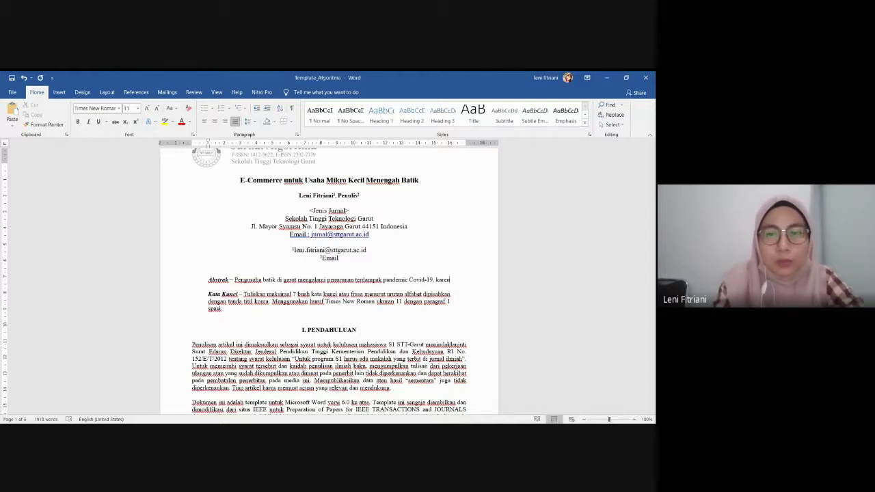
text(a itu dip)
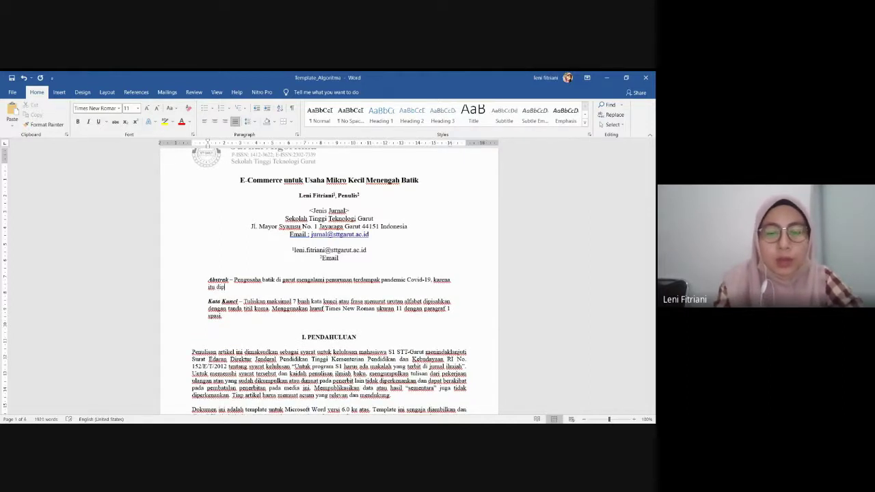
text(erlukan)
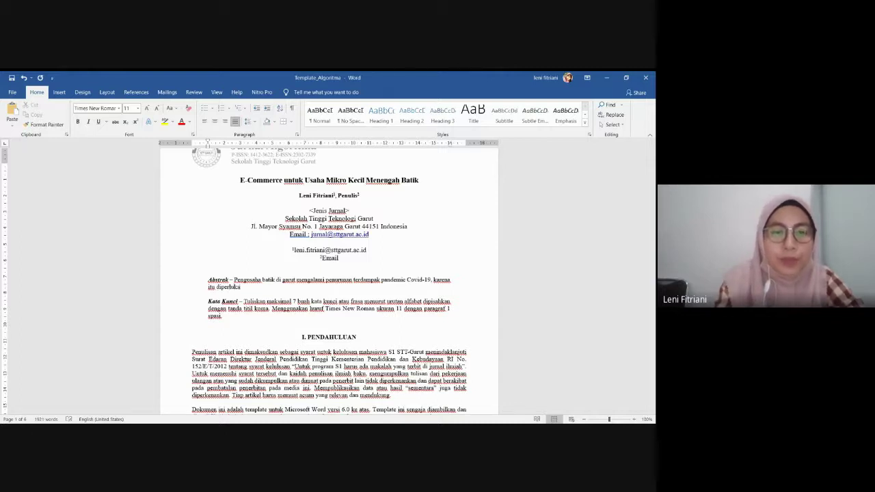
text( suatu )
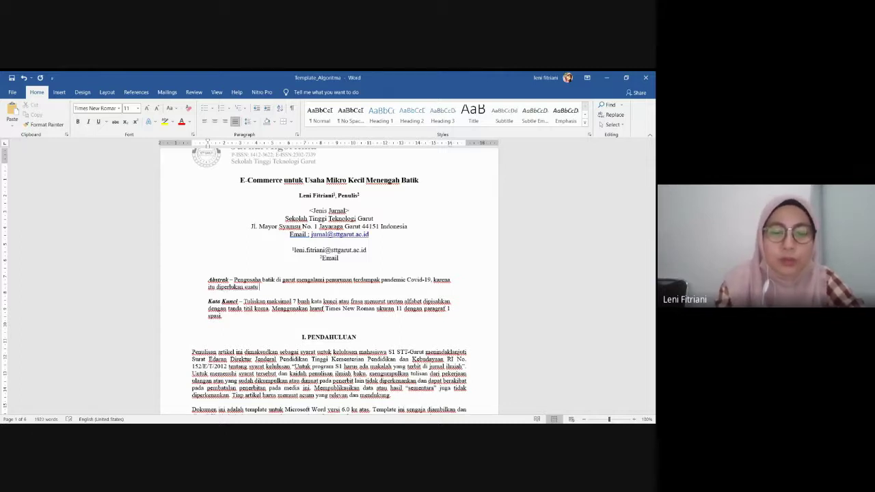
text(wadah ya)
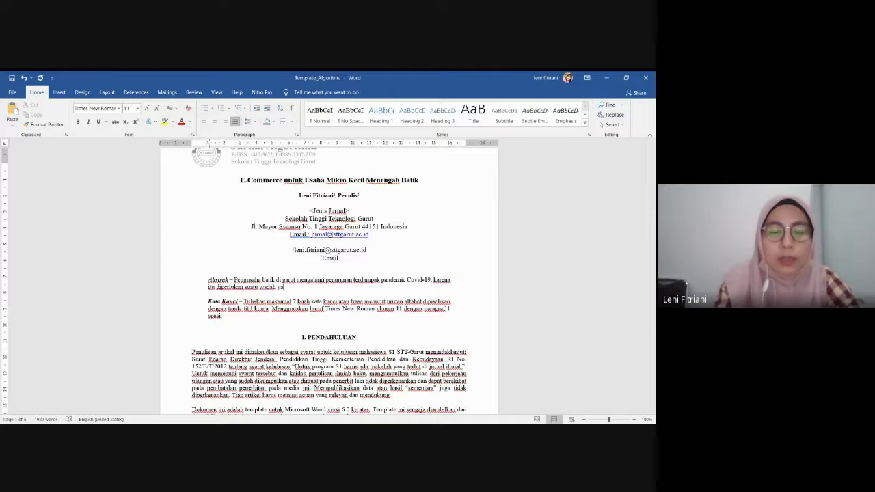
text(ng dapat m)
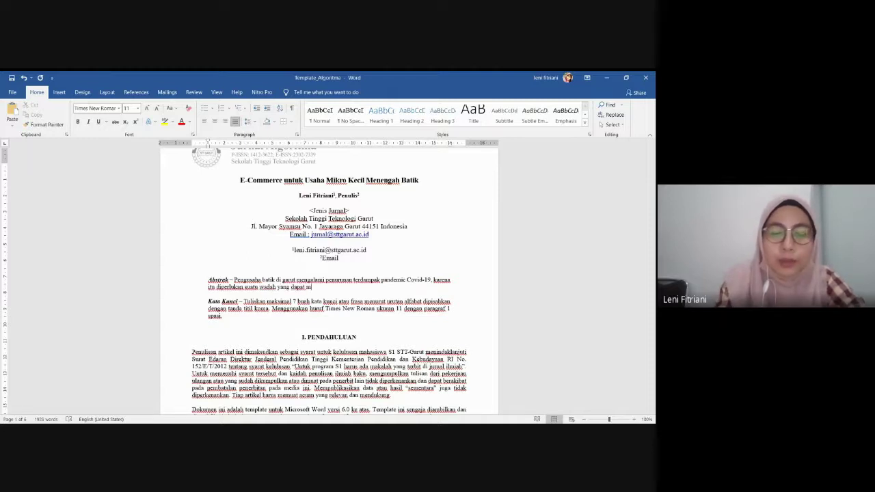
text(enaungi ap)
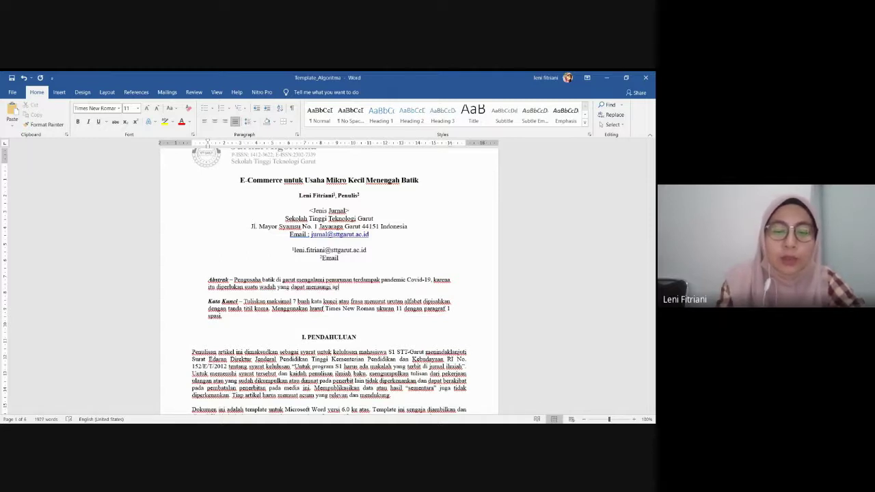
text(ra ped)
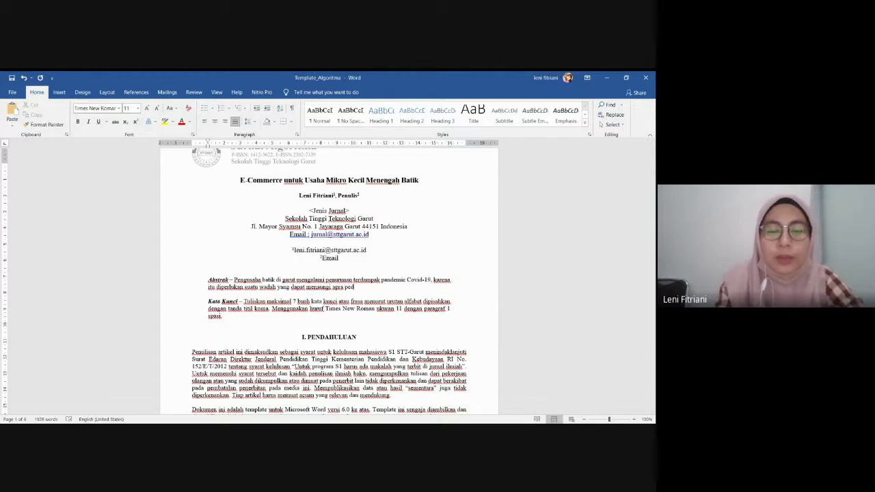
key(BackSpace)
key(BackSpace)
key(BackSpace)
key(BackSpace)
key(BackSpace)
key(BackSpace)
key(BackSpace)
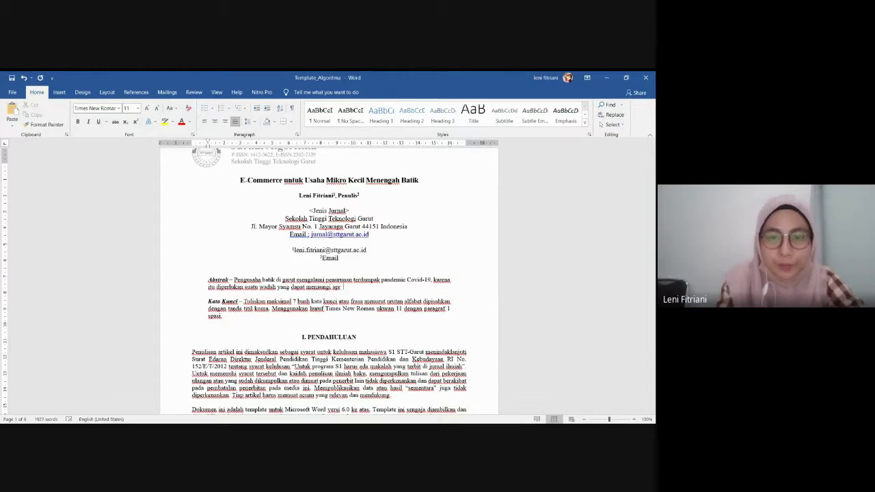
text(para)
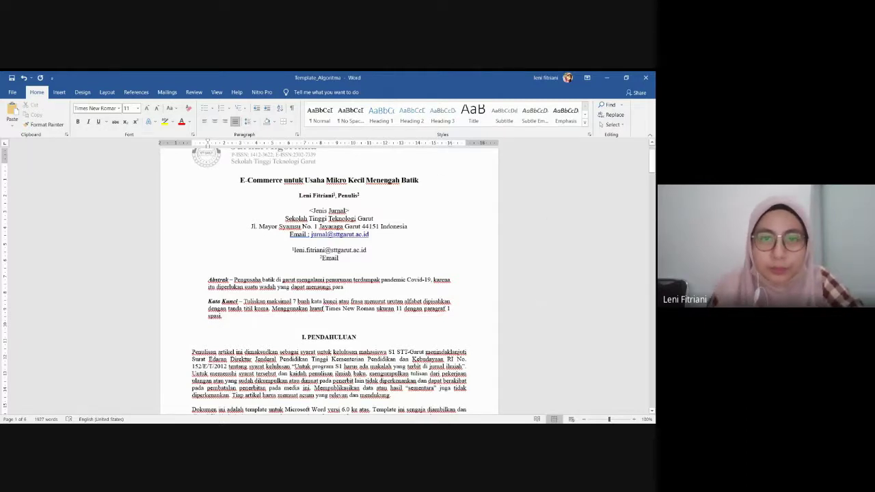
Copy 'Usaha Mikro Kecil Menengah' from the title and paste it after 'para' in the abstract
drag(304, 180, 399, 180)
key(ctrl+c)
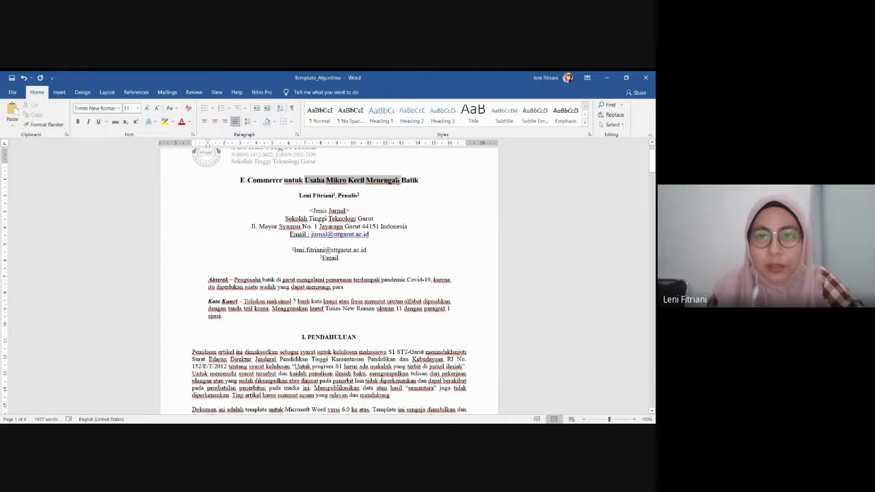
right_click(362, 287)
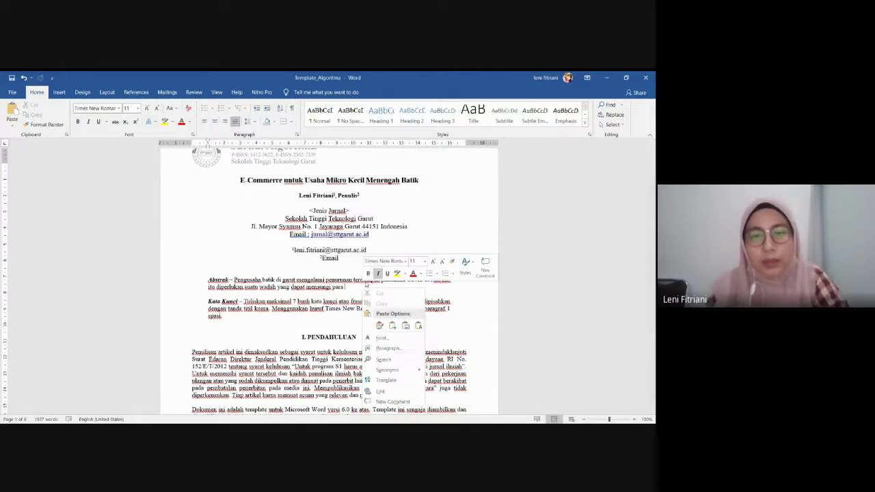
click(418, 324)
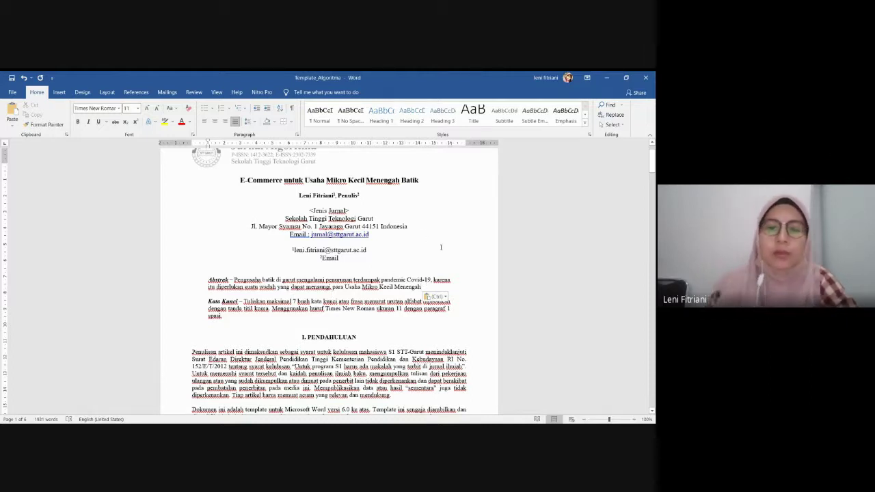
Continue the abstract with surviving the pandemic and the article's aim of building an E-commerce
text(unt)
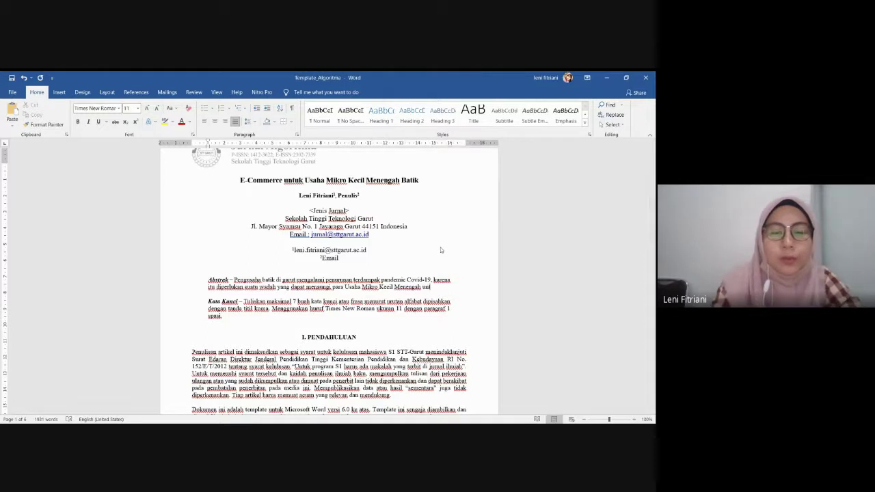
text(uk biertahan .e)
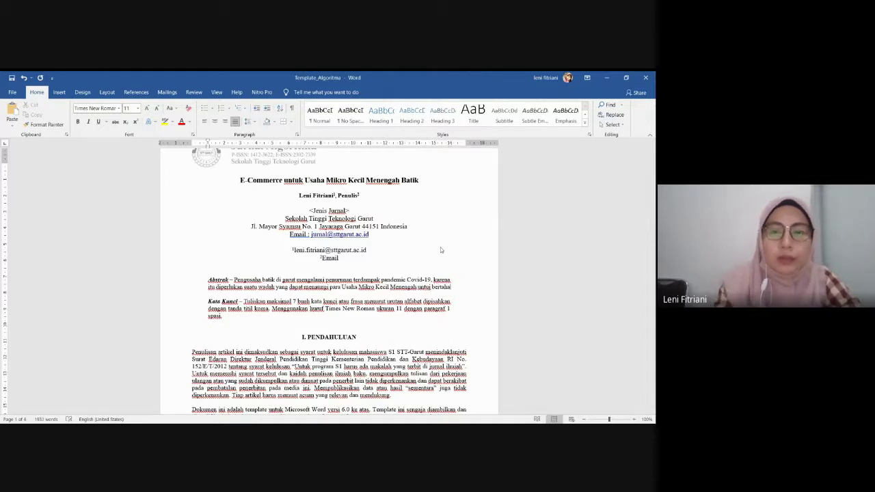
key(BackSpace)
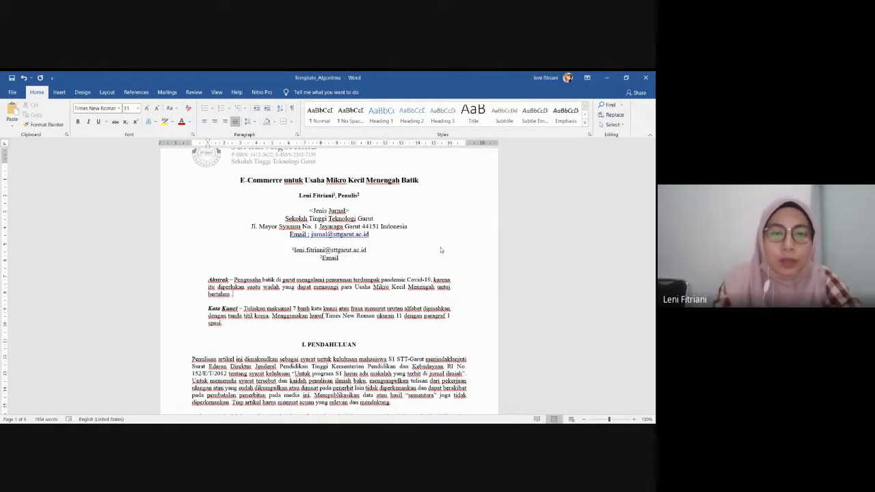
text(menghad)
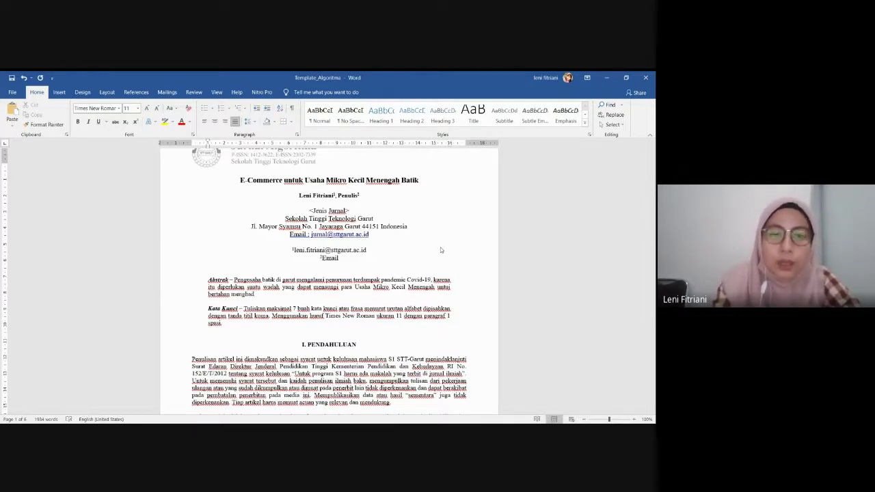
text(api)
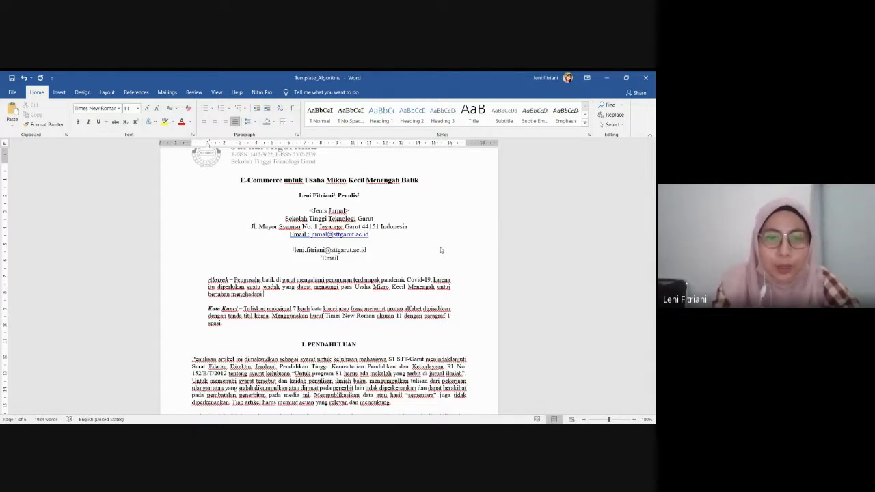
text( pandemic ini)
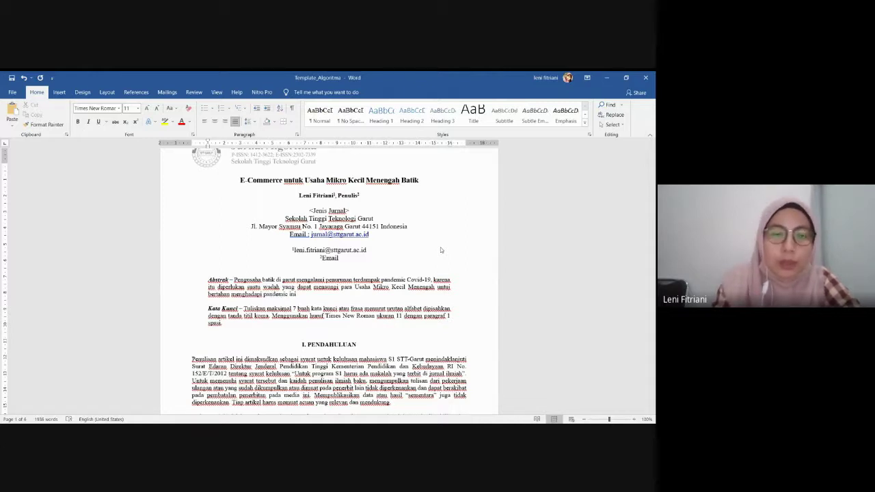
text(. )
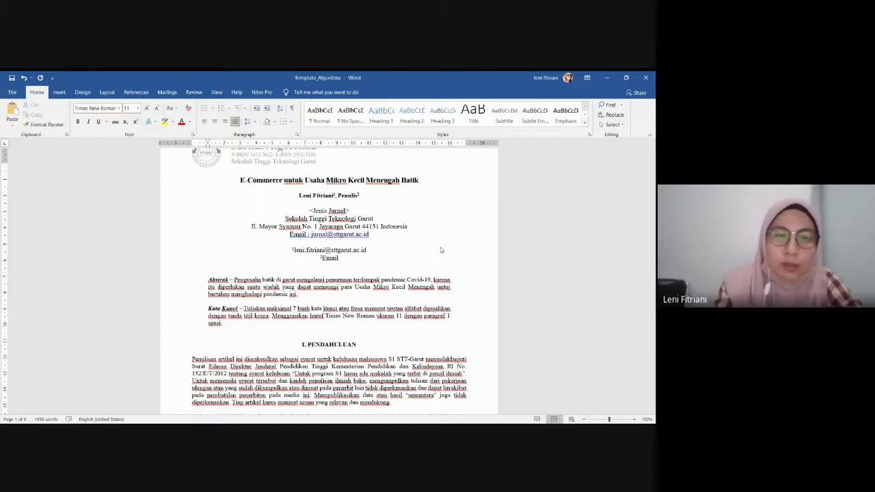
text(Tujuan da)
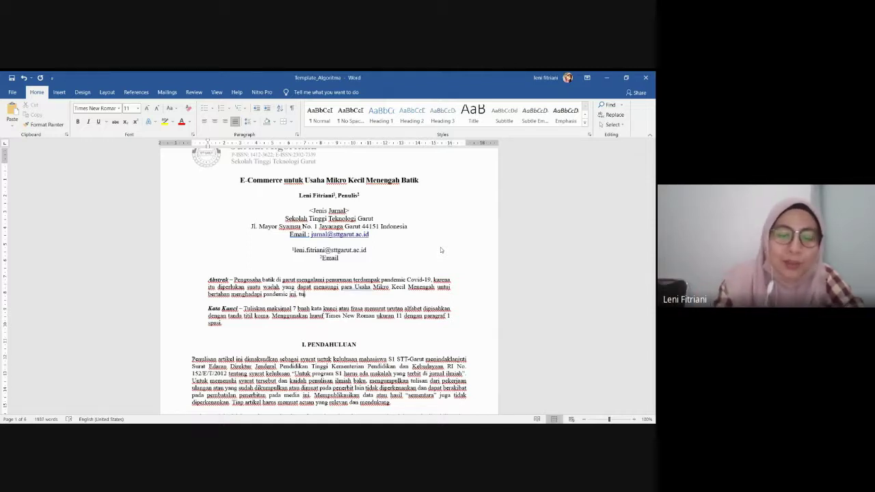
text(ri)
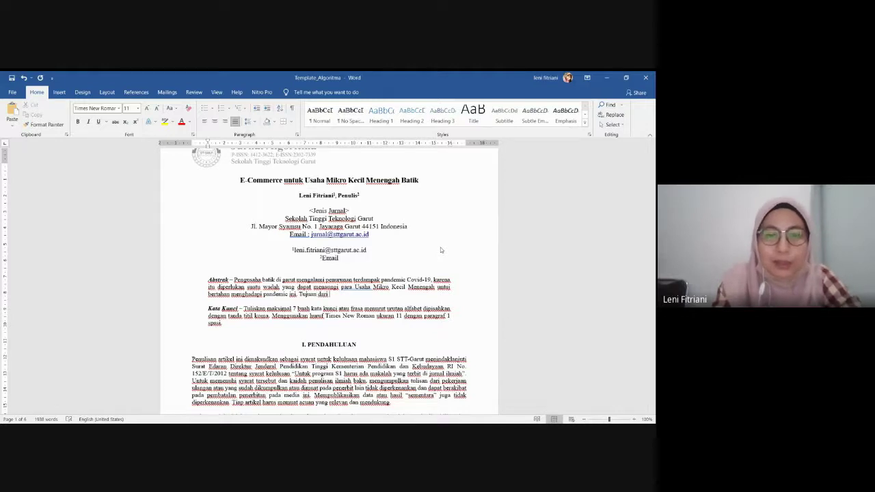
text( artikel ini a)
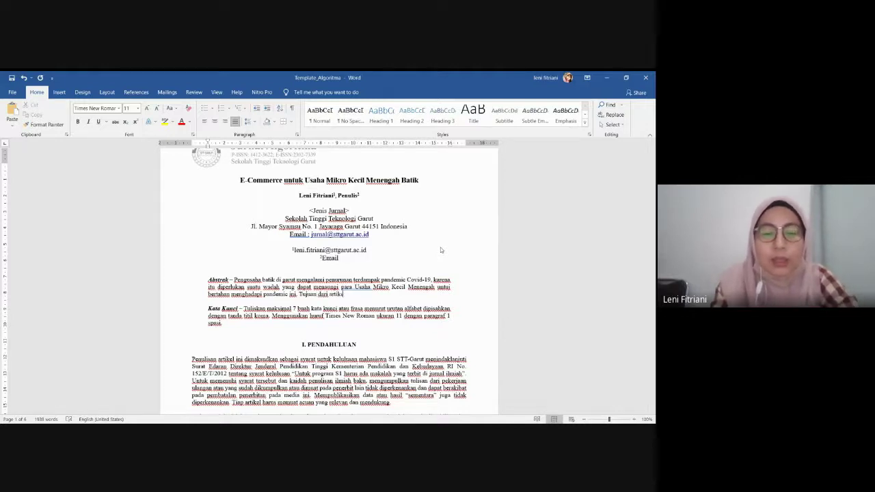
text(dalah)
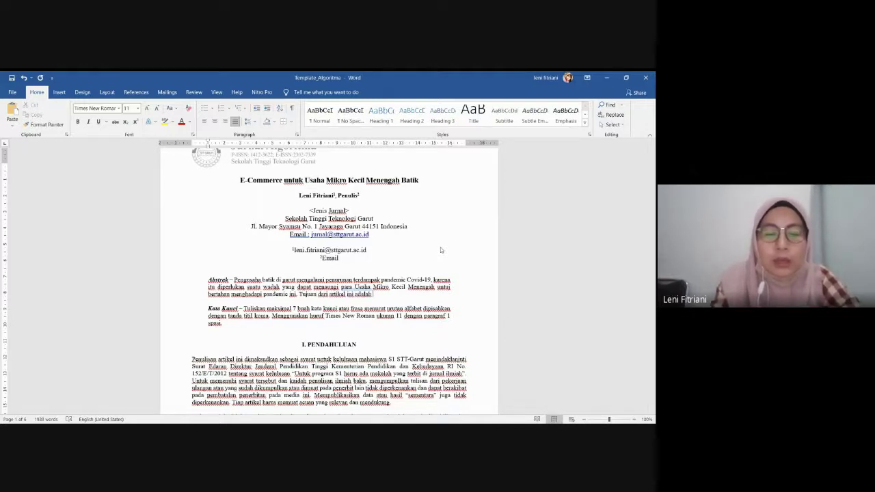
text( untuk membuat)
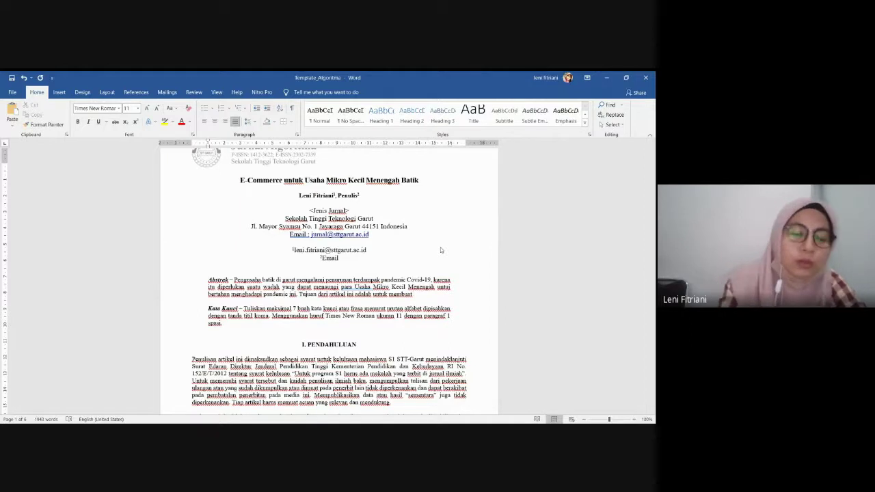
text( E-)
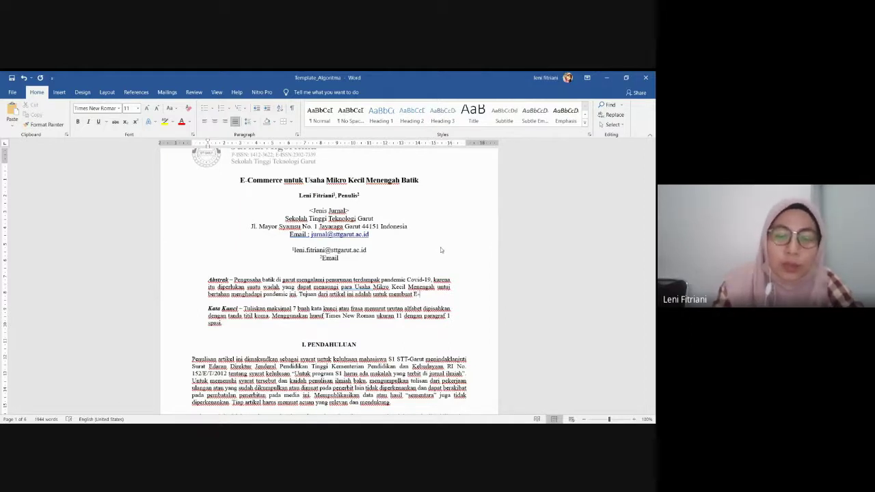
text(commerce)
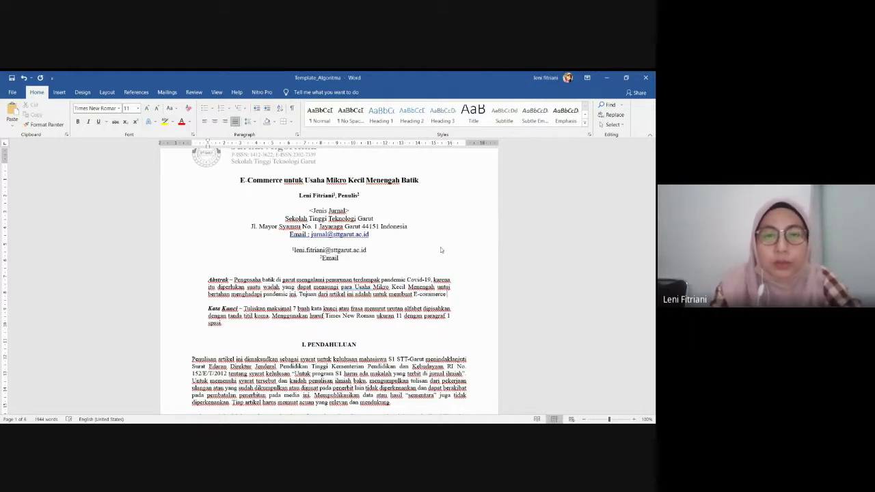
text( untuk)
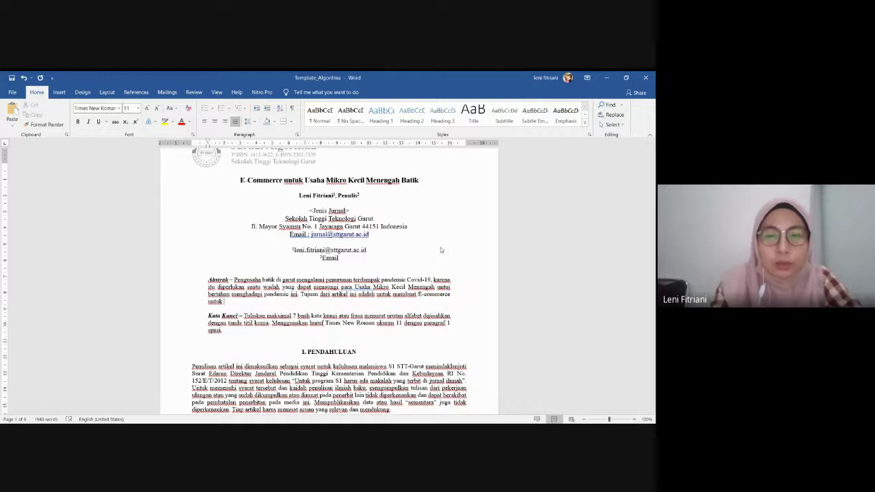
key(BackSpace)
key(BackSpace)
key(BackSpace)
key(BackSpace)
key(BackSpace)
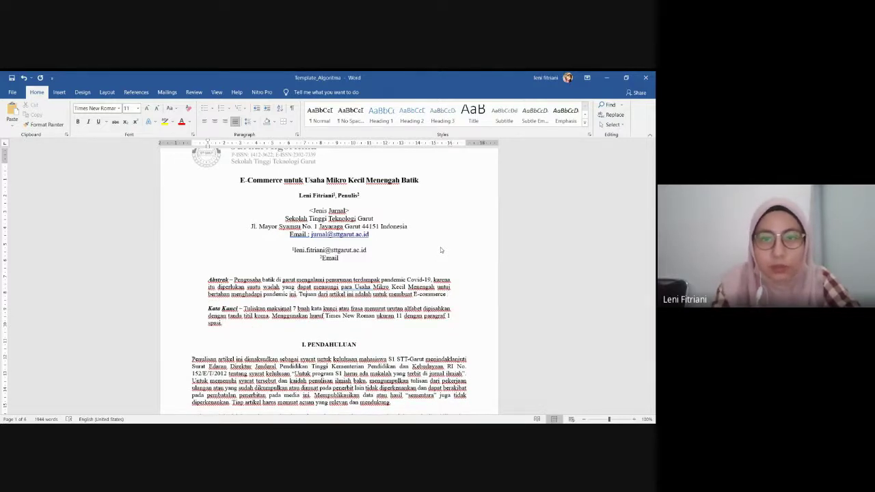
Add the Waterfall methodology sentence and begin the result sentence about an E-commerce system
text(Usaha)
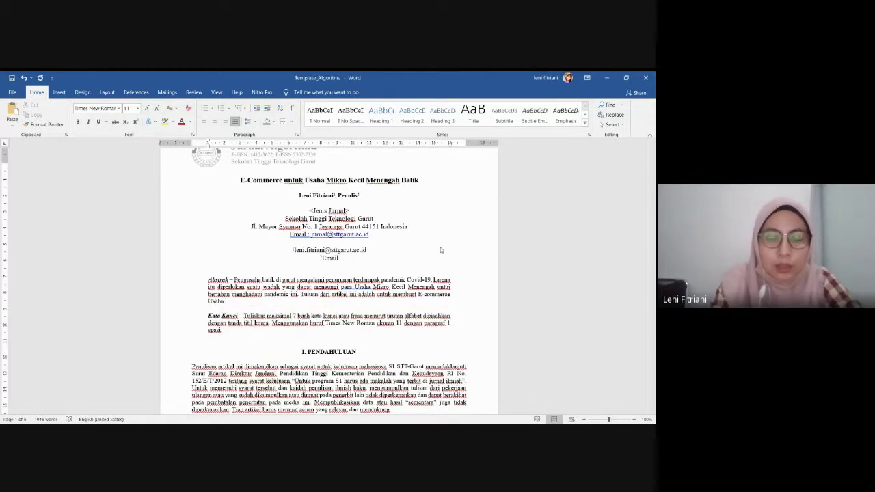
text( kecil da)
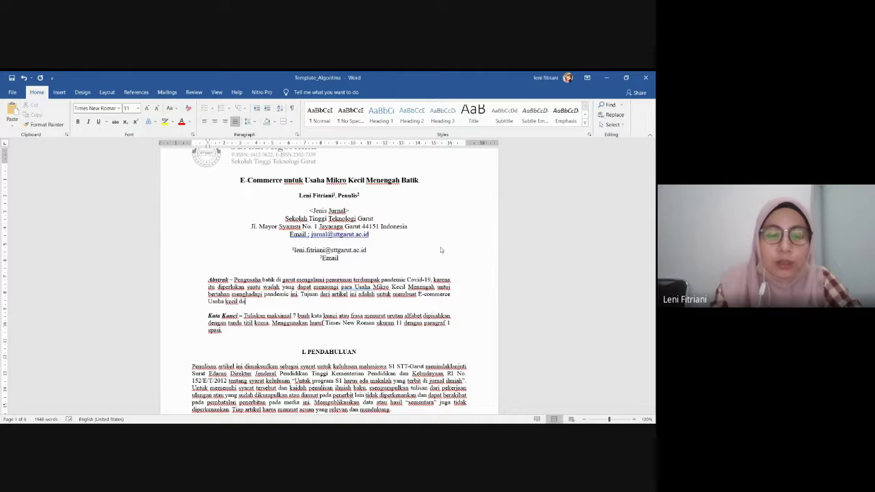
text(n Men)
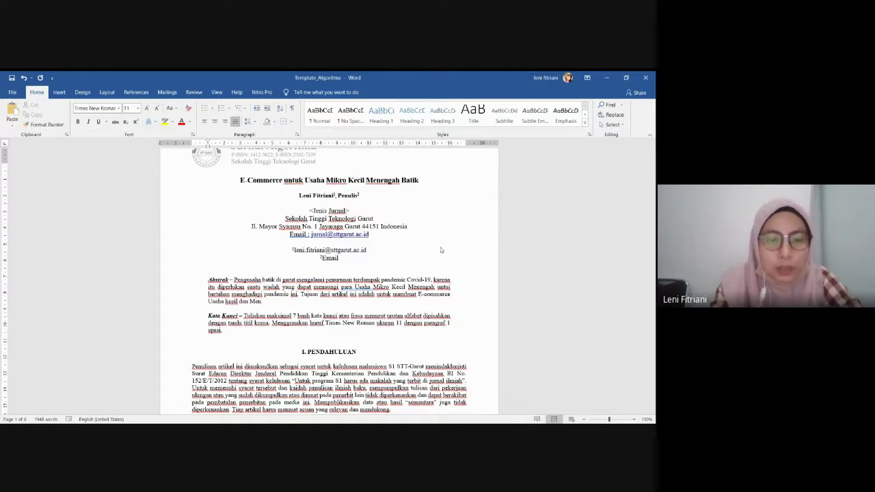
text(engah p)
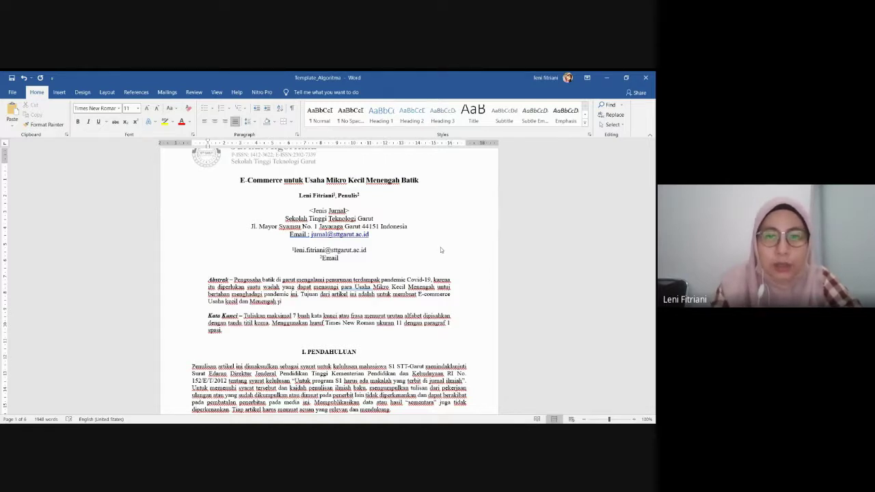
text(ara p)
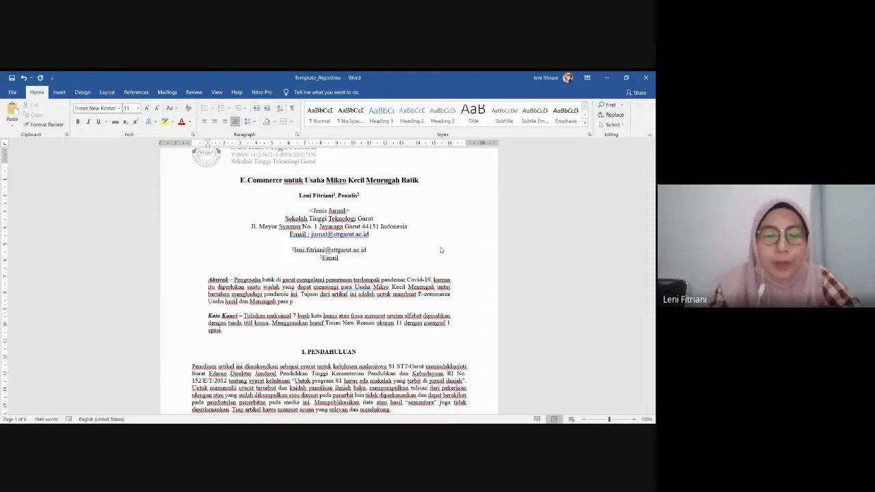
text(engrajin )
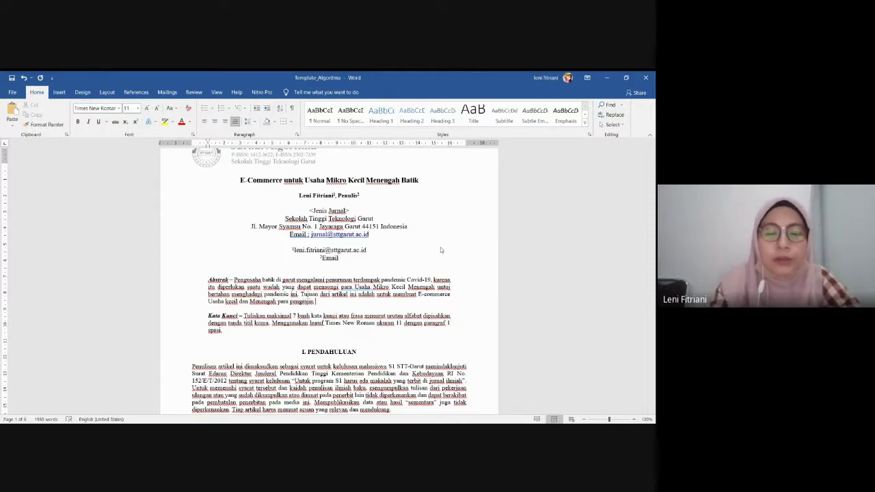
text(batik. )
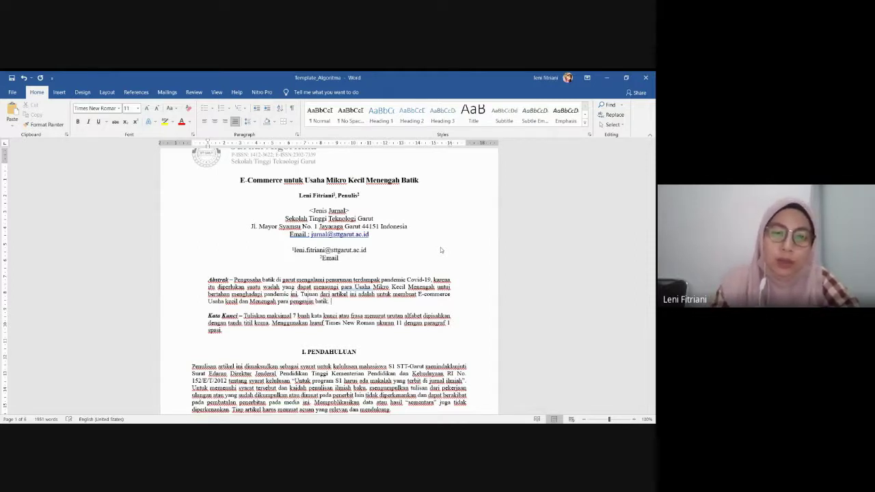
text(Metode)
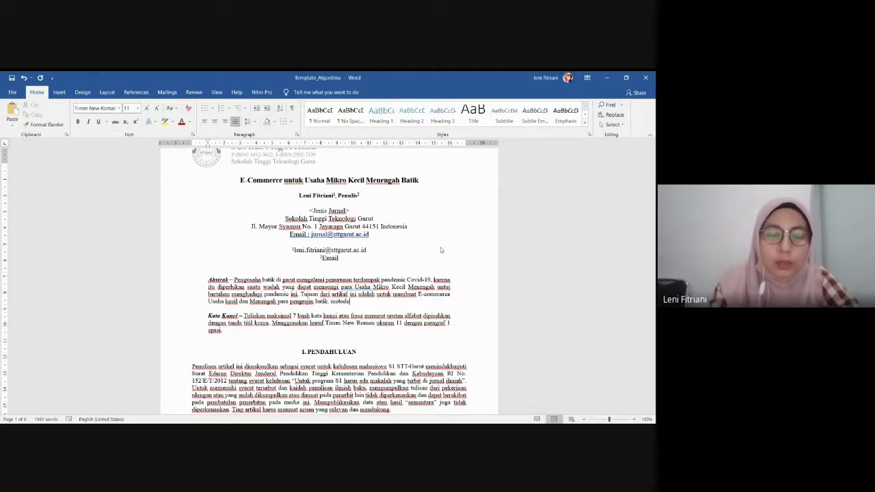
text( yang di)
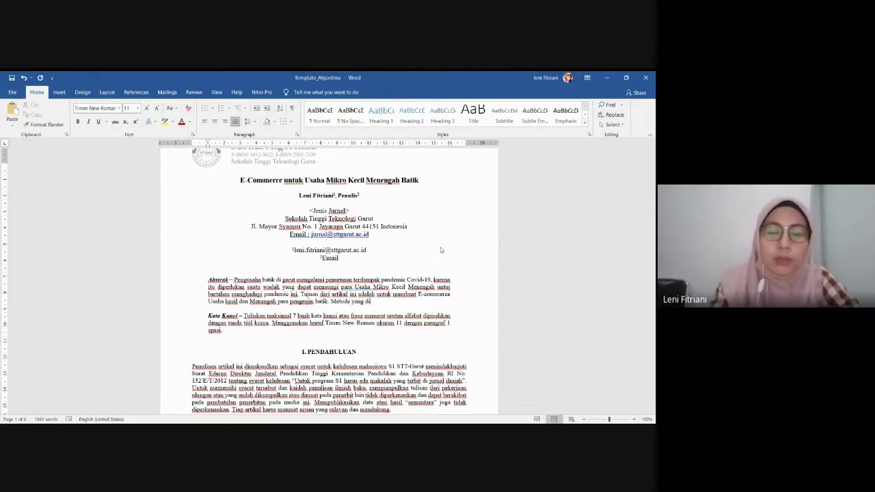
text(gunakan ini)
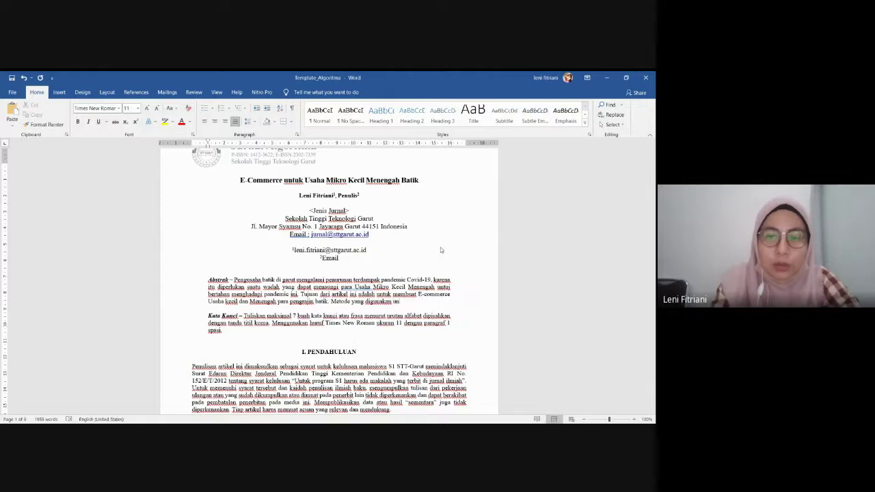
key(BackSpace)
key(BackSpace)
key(BackSpace)
text(untuk pe)
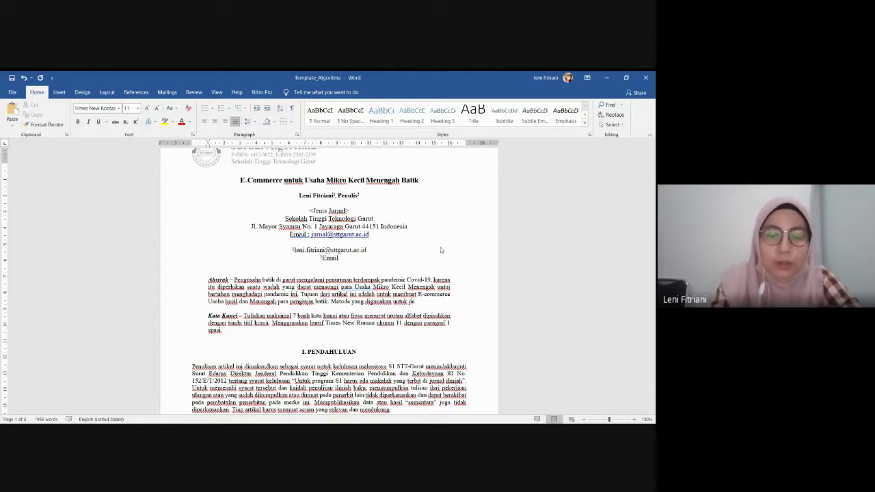
text(mbuatan wrti)
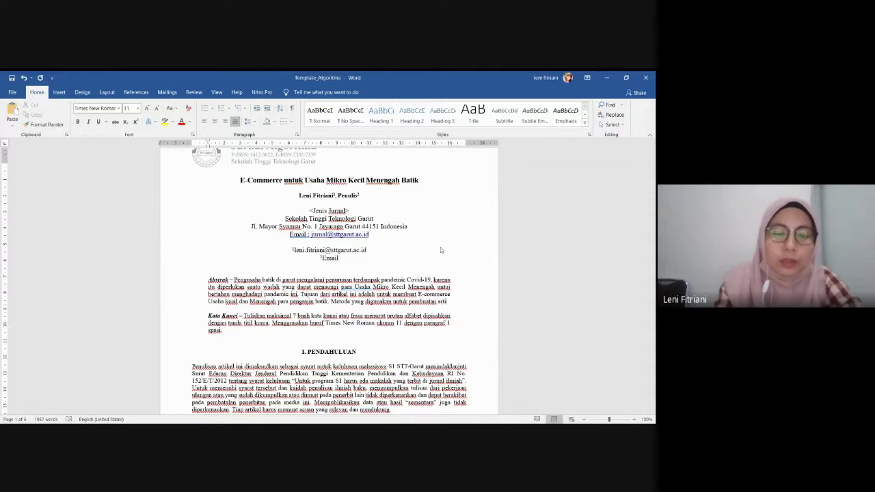
text(kel ini)
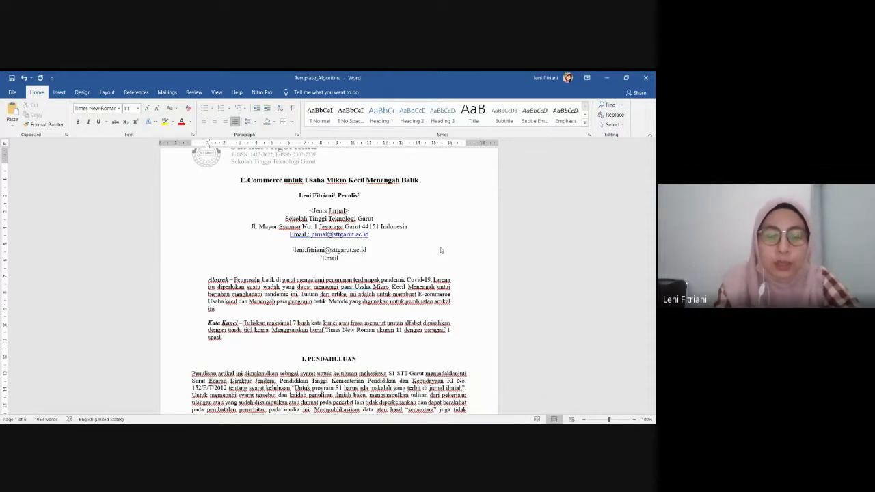
text( adalah me)
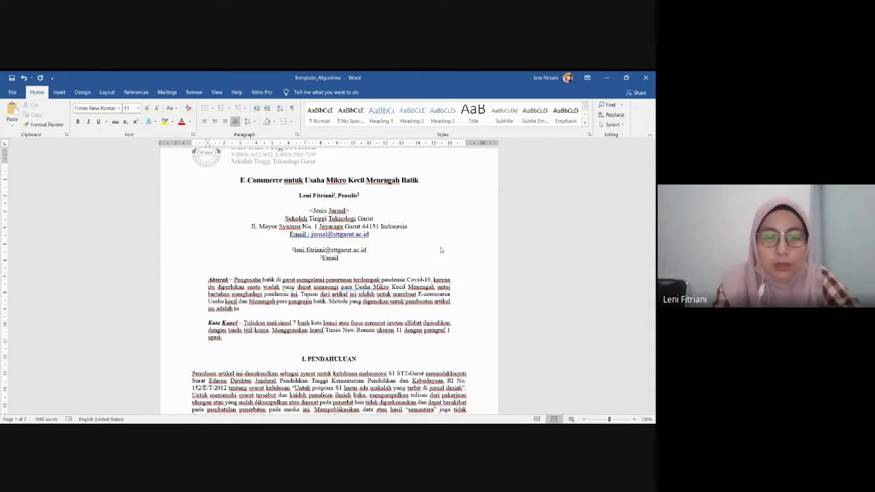
text(tod)
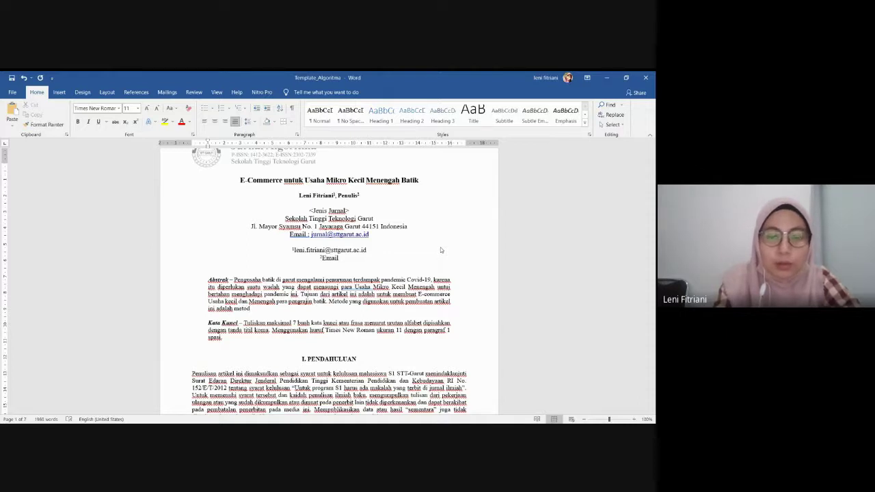
text(ologi)
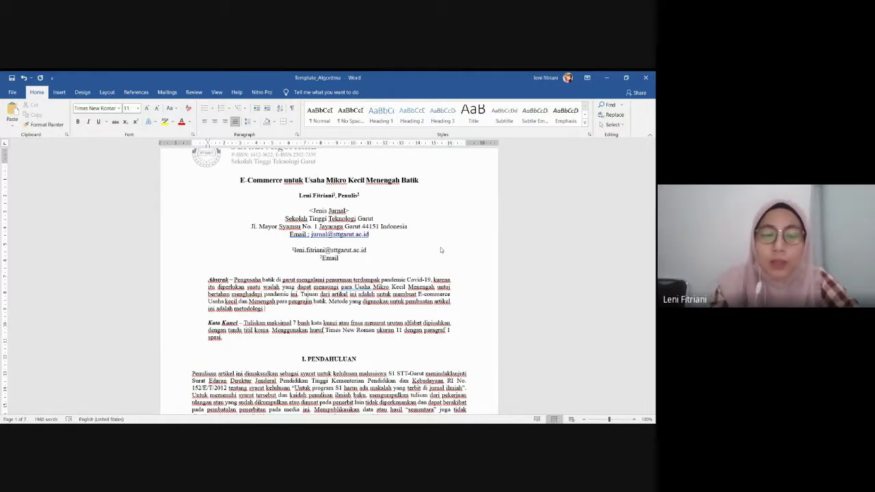
text(Wat)
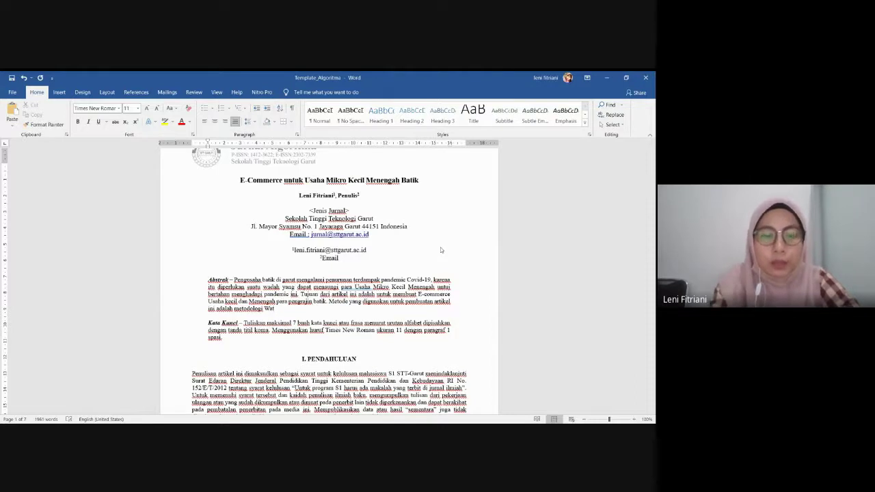
text(er fa)
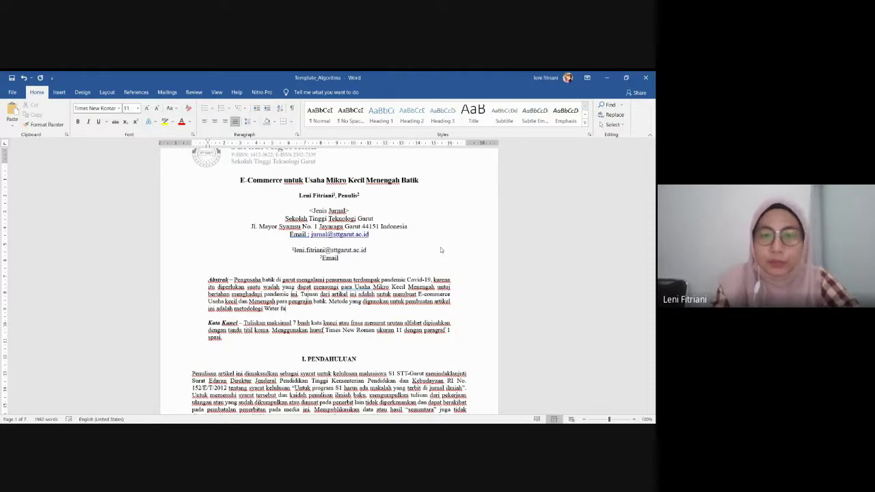
key(BackSpace)
key(BackSpace)
text(fall)
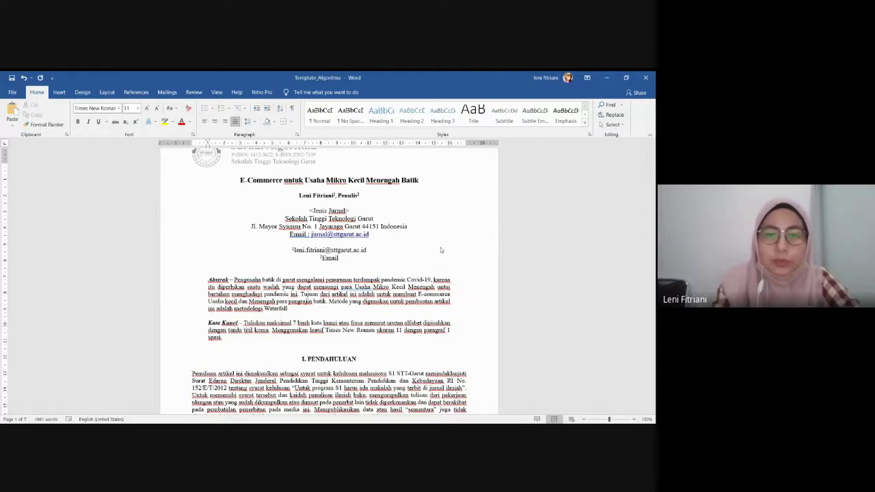
key(BackSpace)
key(BackSpace)
key(BackSpace)
key(BackSpace)
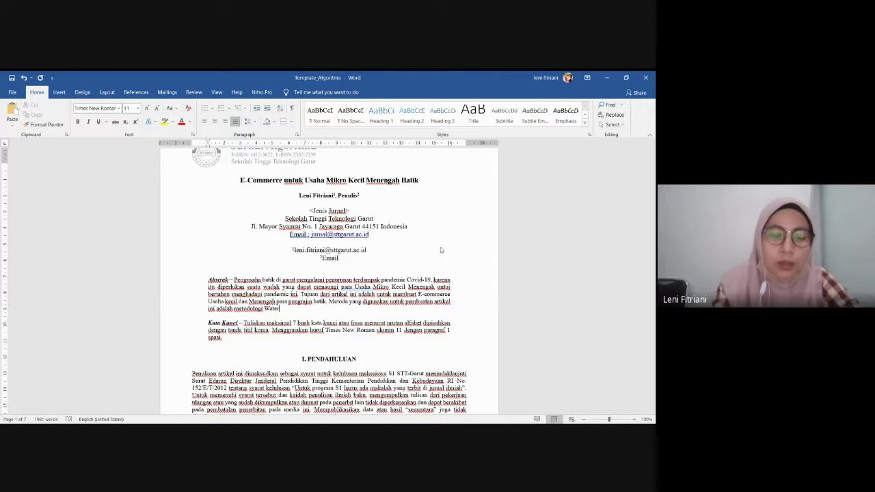
text(fall)
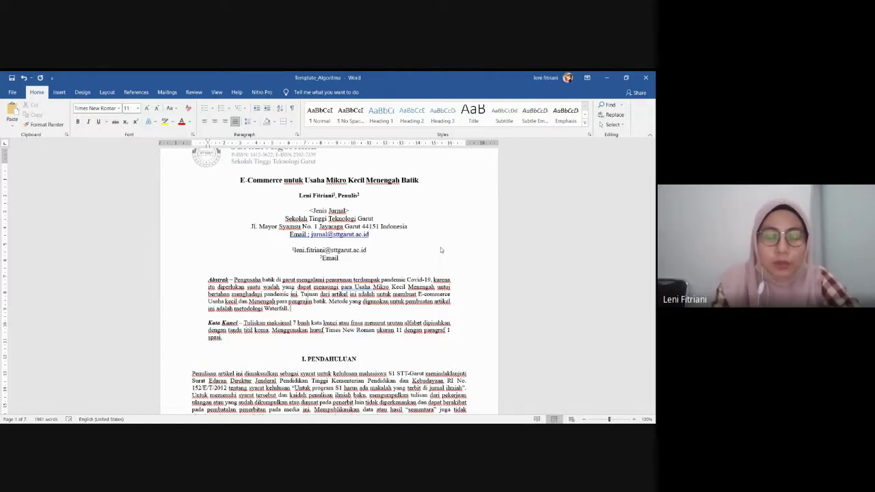
text(. ha)
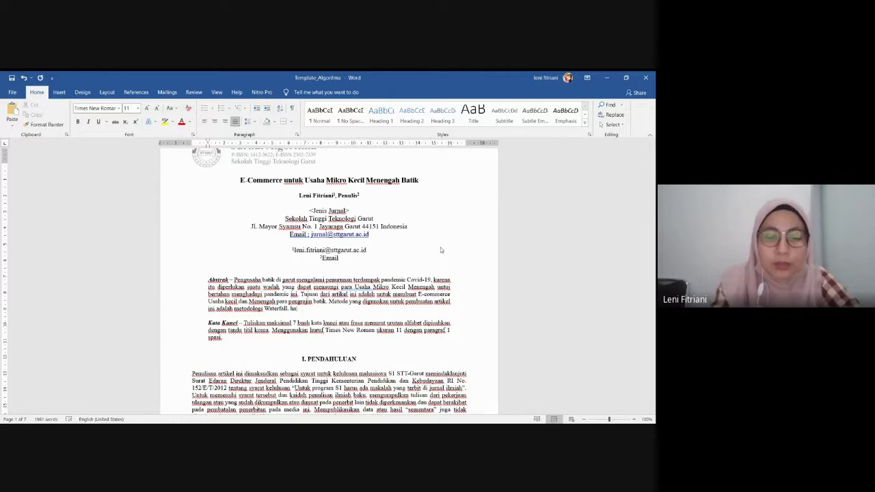
text(sil )
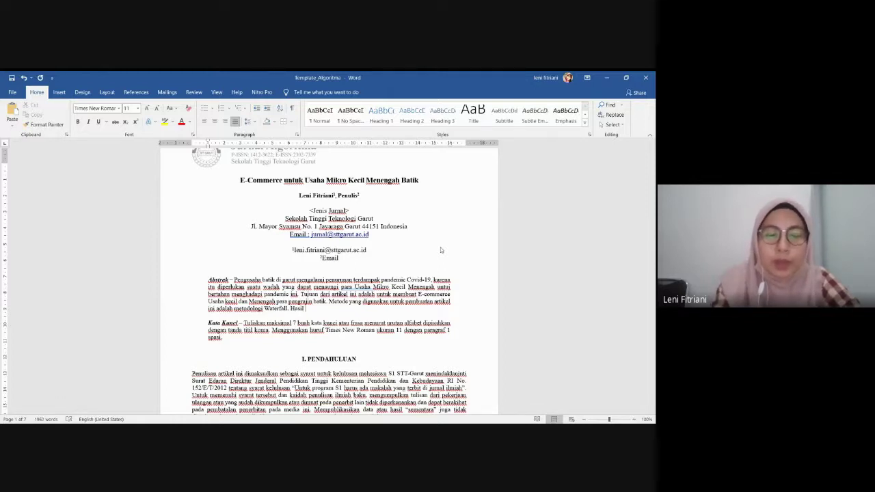
text(dari )
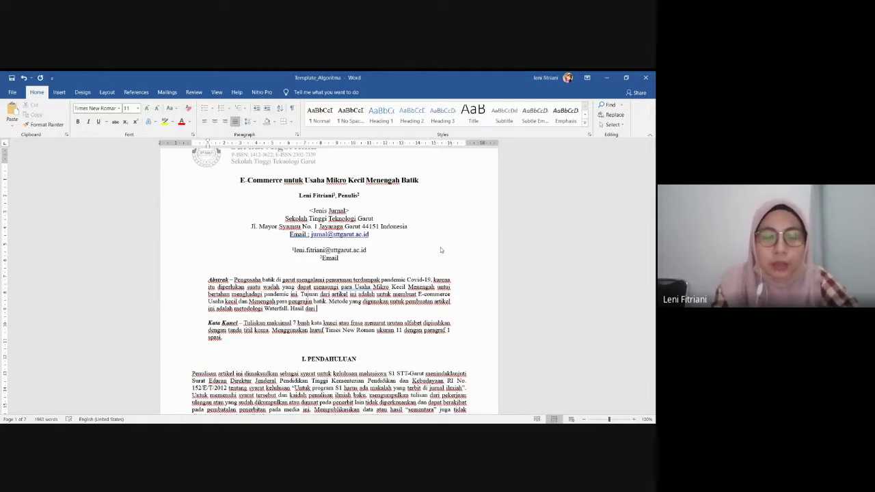
text(pembuatan a)
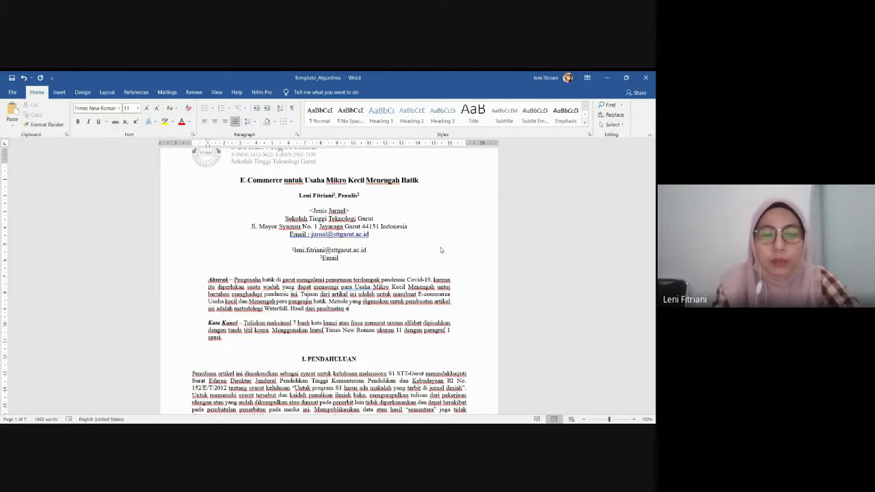
text(rtikel ini)
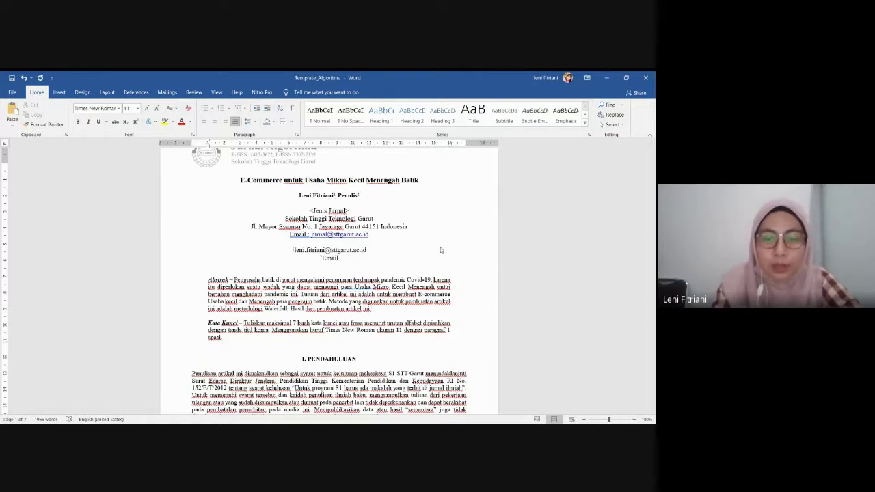
text(adalah d)
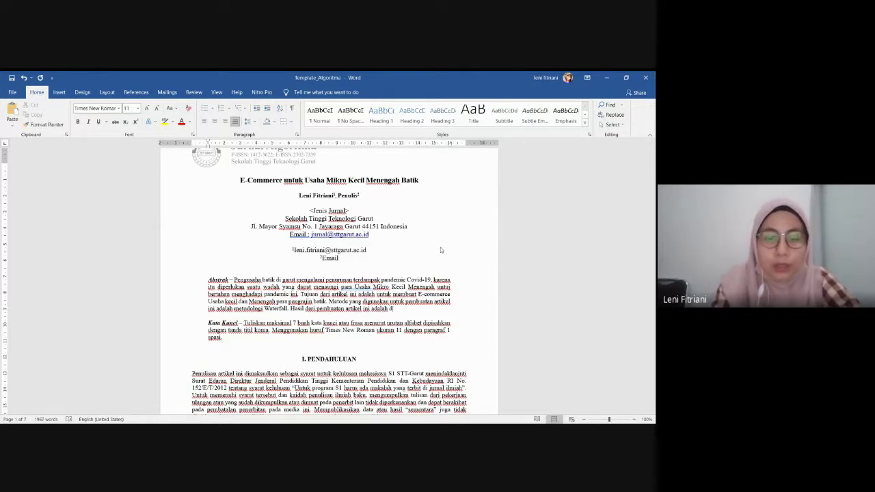
text(ibuatny)
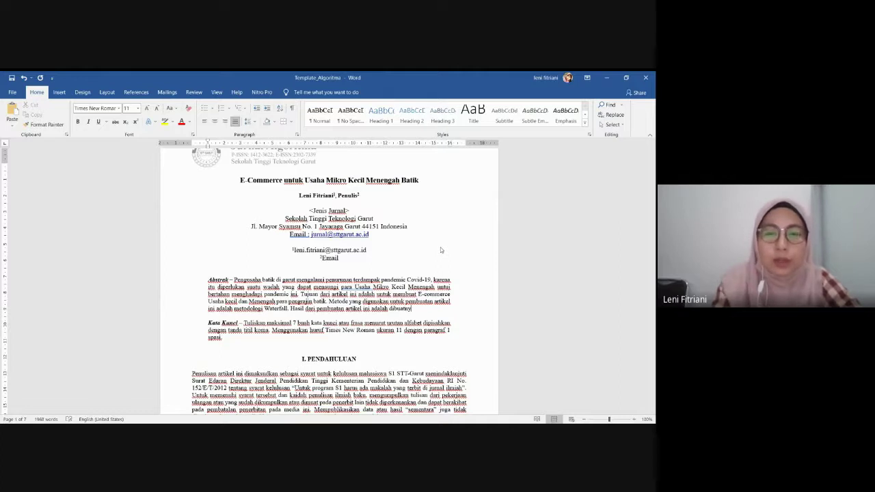
text(a suatu )
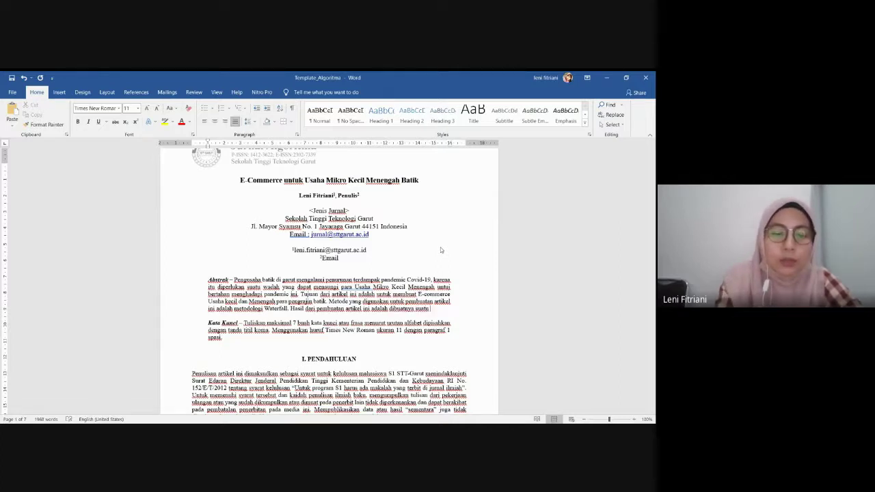
text(system)
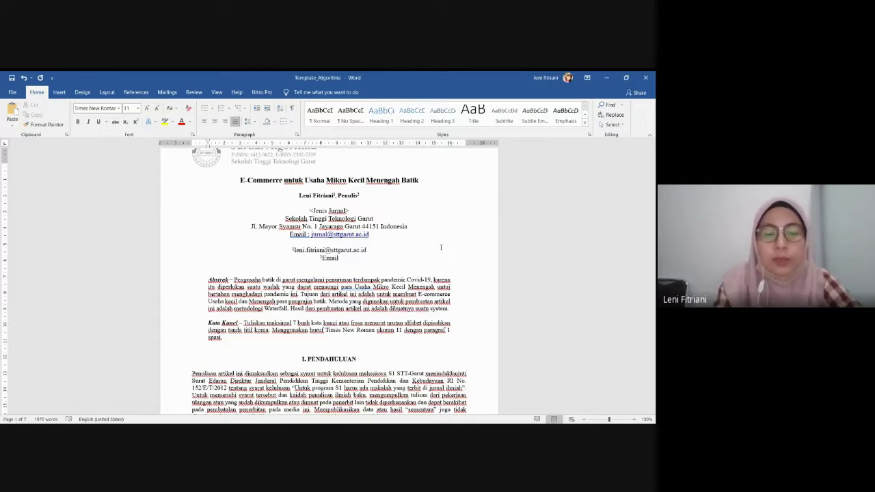
text( E-)
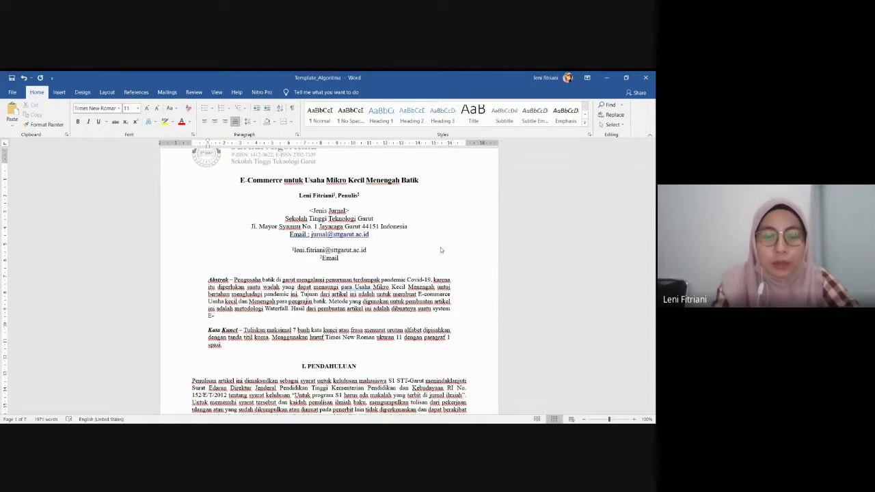
text(comme)
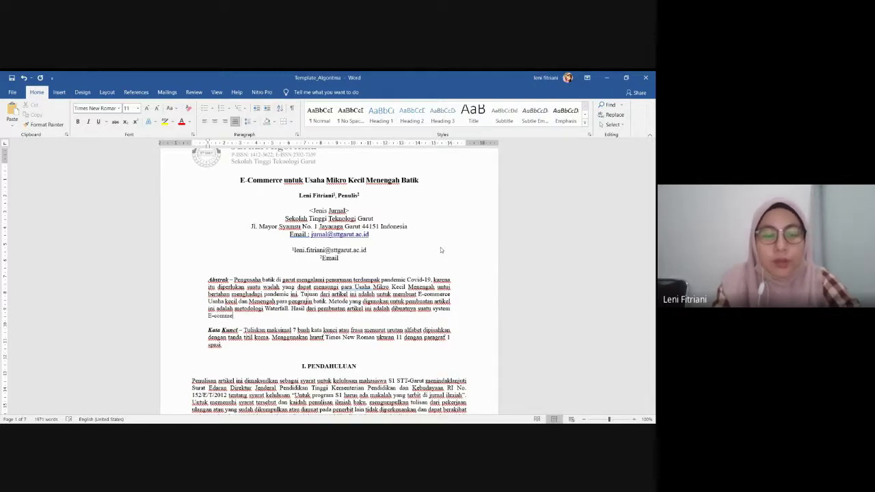
text(rce untuk)
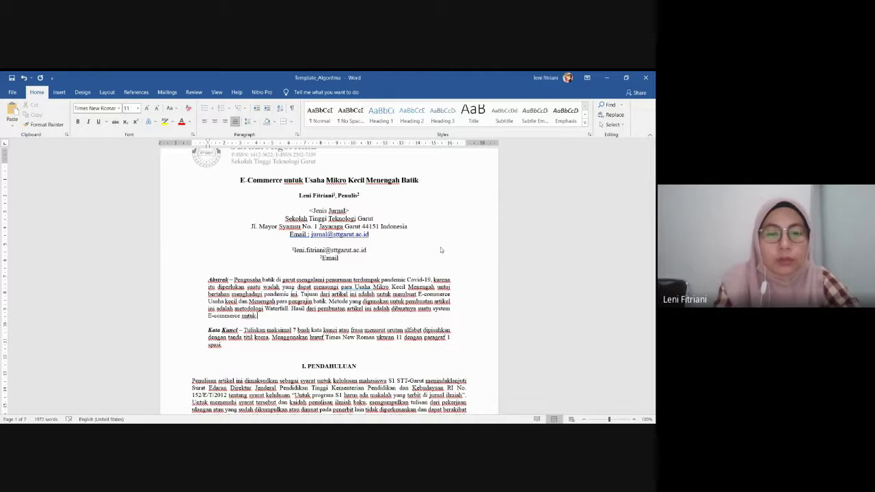
text( para )
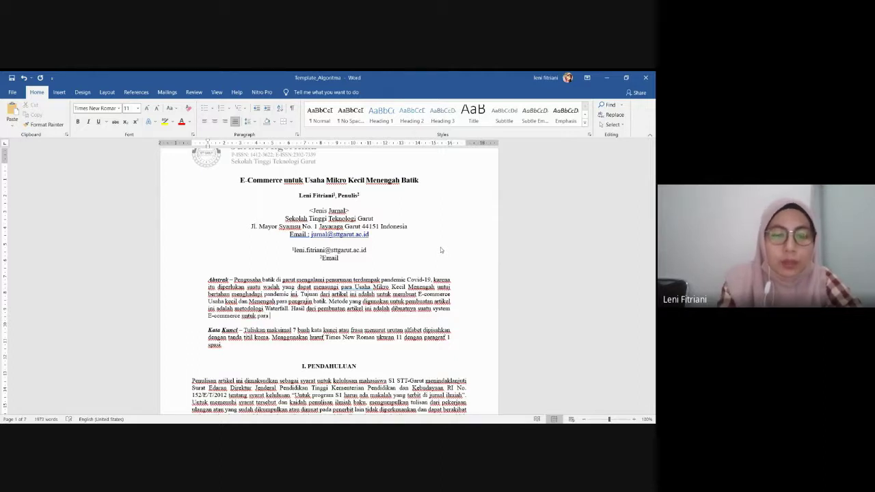
text(U)
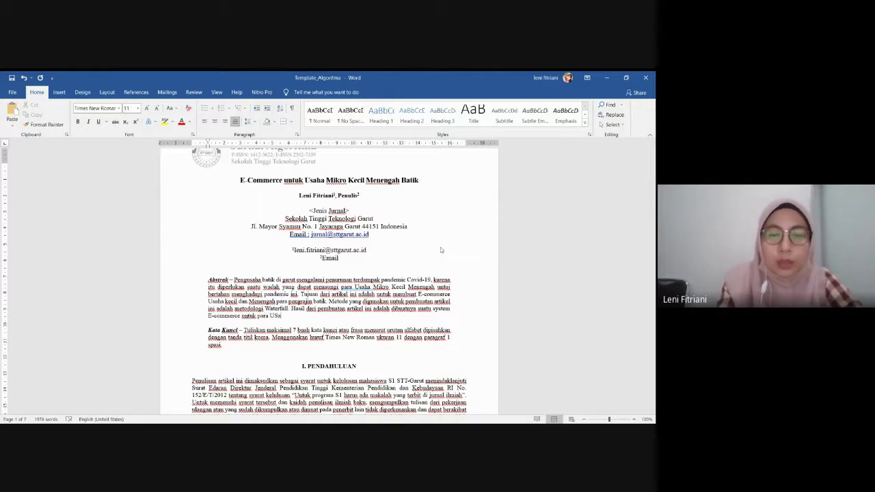
text(saha kecil)
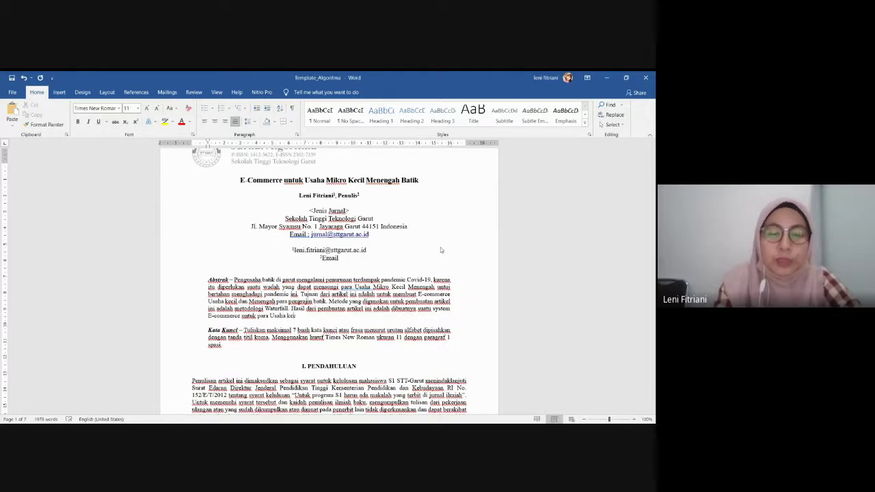
text( da)
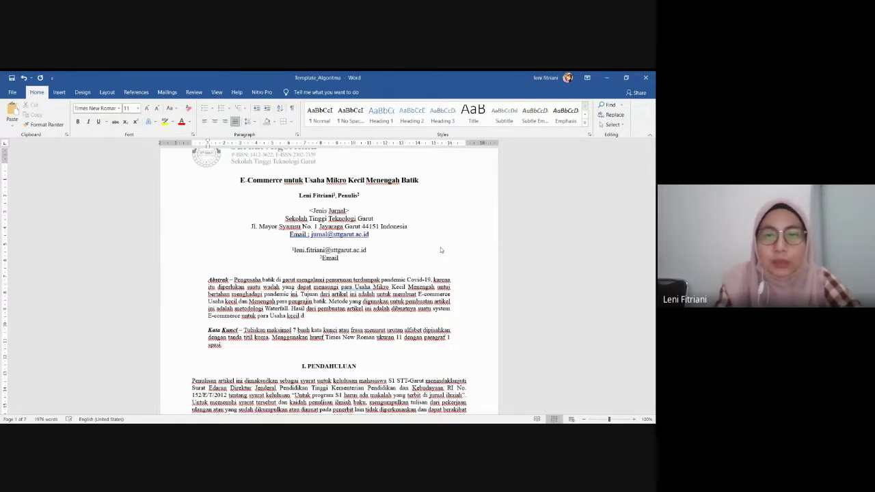
End the result sentence with 'Mikro Kecil dan menengah pengrajin batik di Kabupaten Garut'
key(BackSpace)
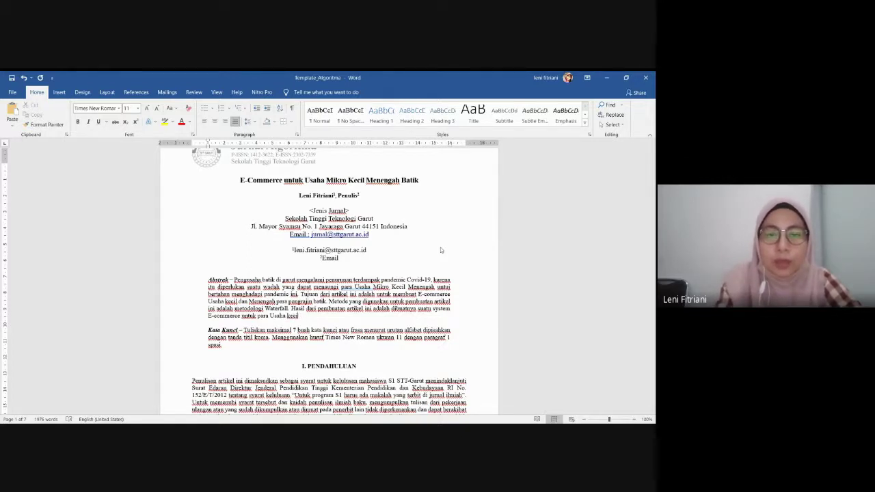
key(BackSpace)
key(BackSpace)
key(BackSpace)
key(BackSpace)
key(BackSpace)
text(Mikro)
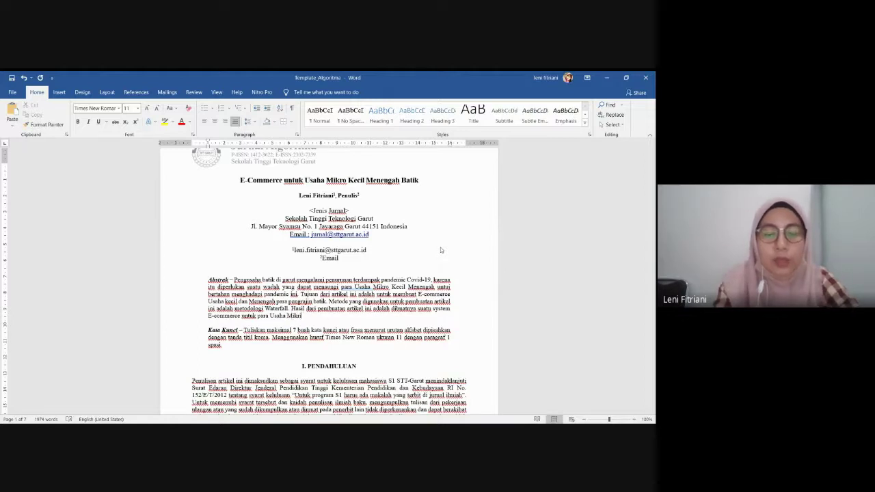
text( Kecil dan )
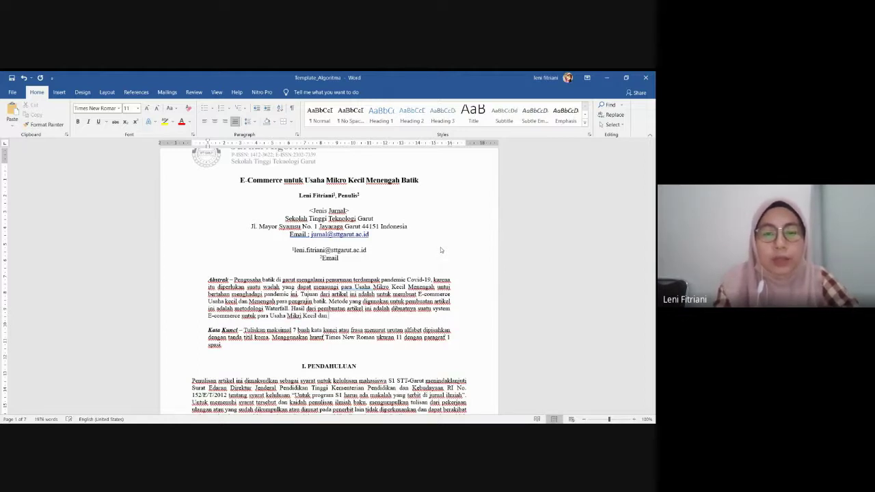
text(meneng)
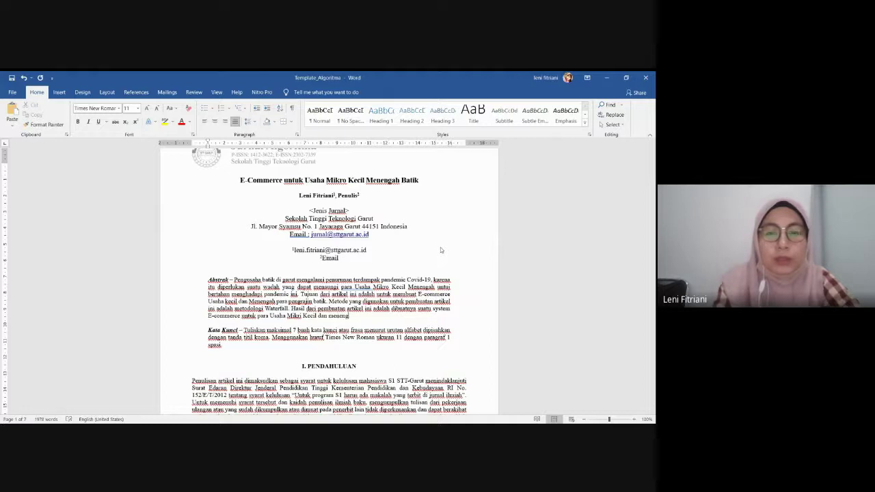
text(ah)
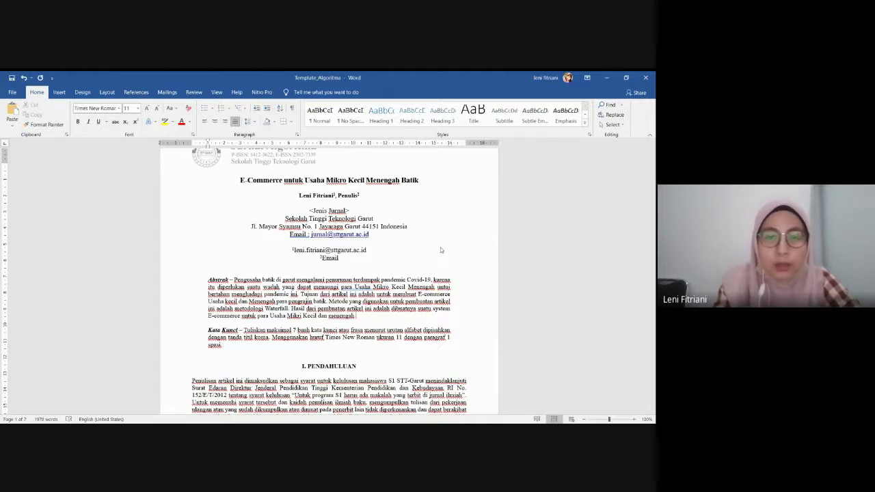
text( peng)
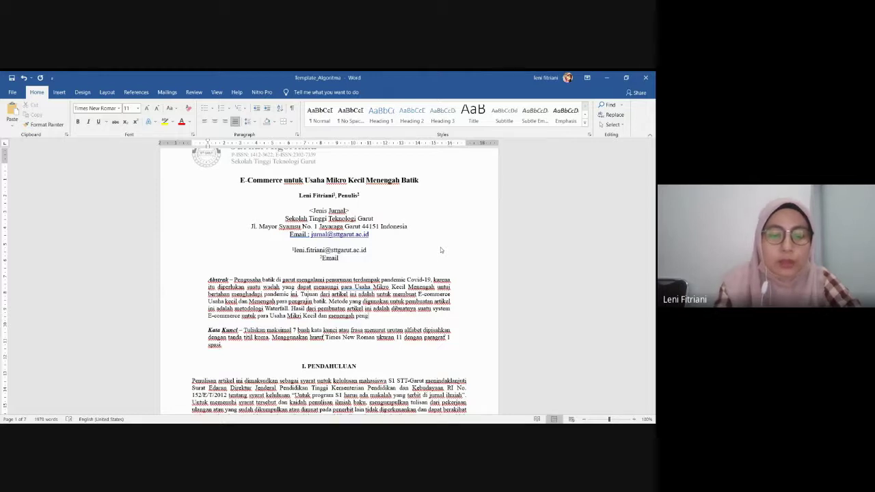
text(rajin)
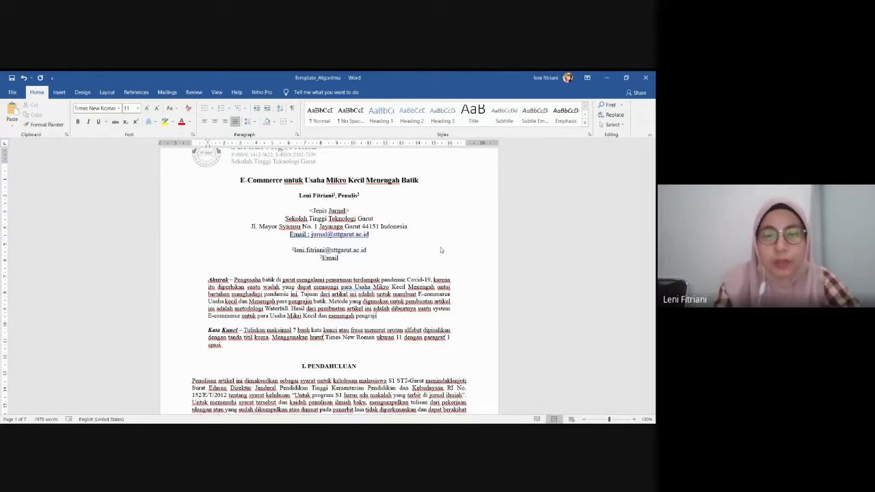
text( batik di k)
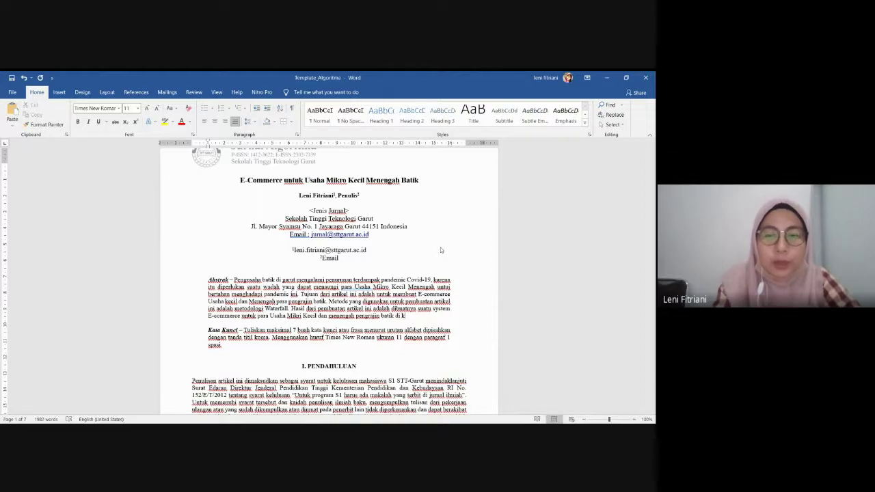
key(BackSpace)
text(Kabu)
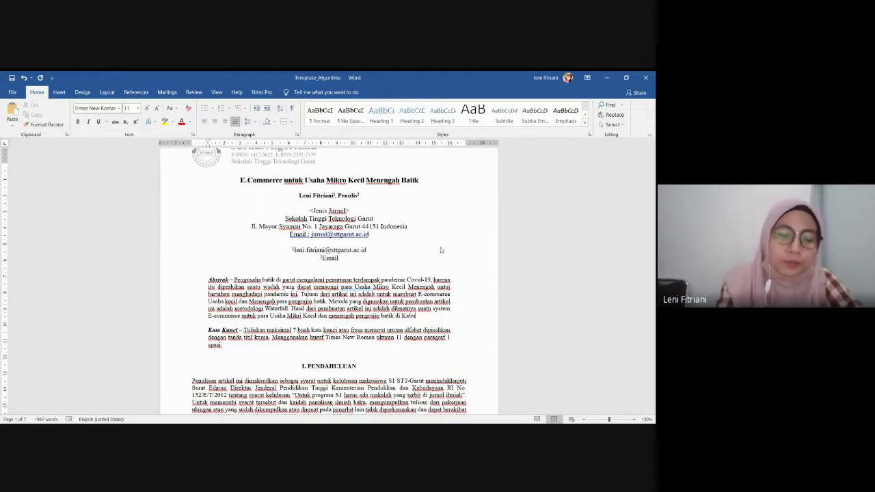
text(paten Garu)
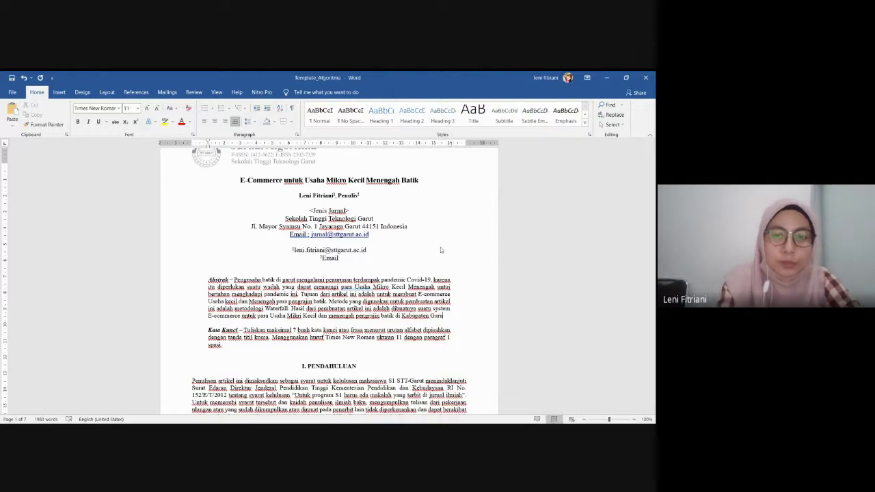
text(t)
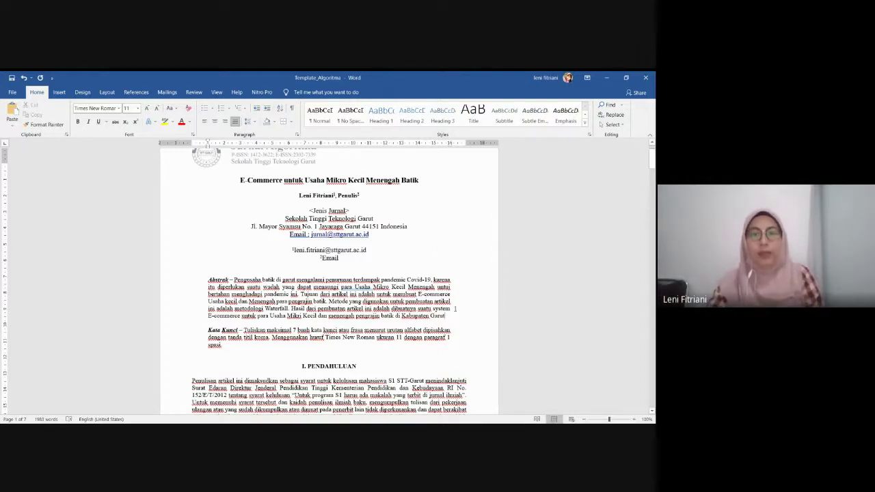
Add a closing period after 'Kabupaten Garut' at the end of the abstract
drag(446, 316, 234, 279)
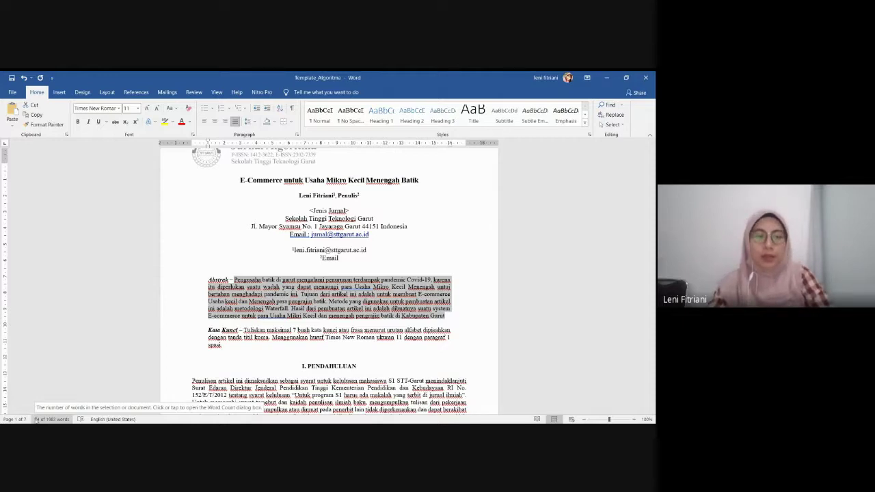
click(451, 318)
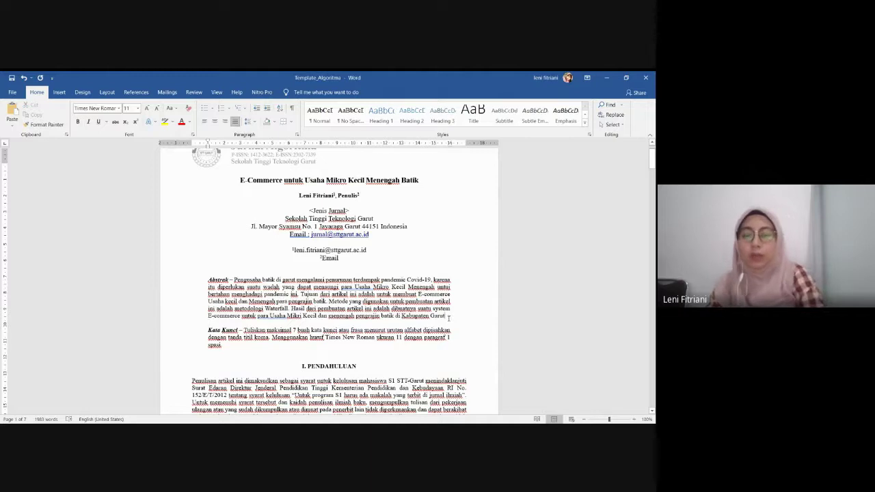
text(.)
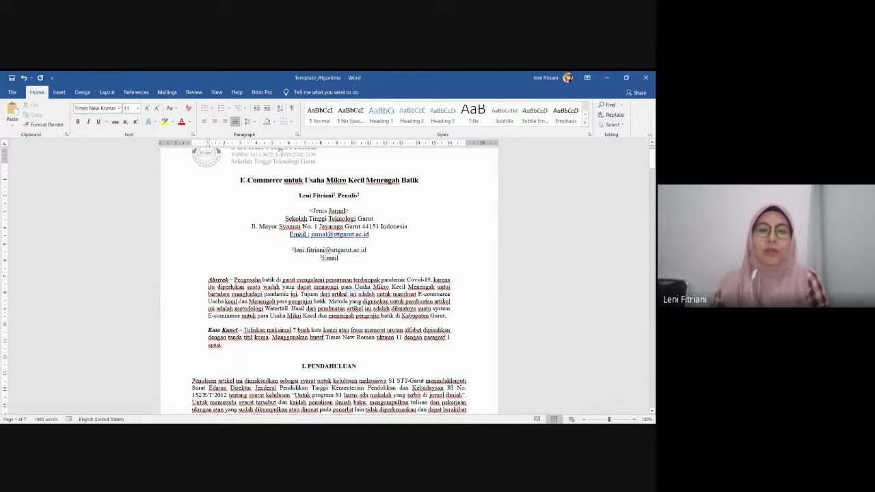
Replace the Kata Kunci placeholder text with 'Batik, E-Commerce, Garut, Waterfall'
triple_click(251, 344)
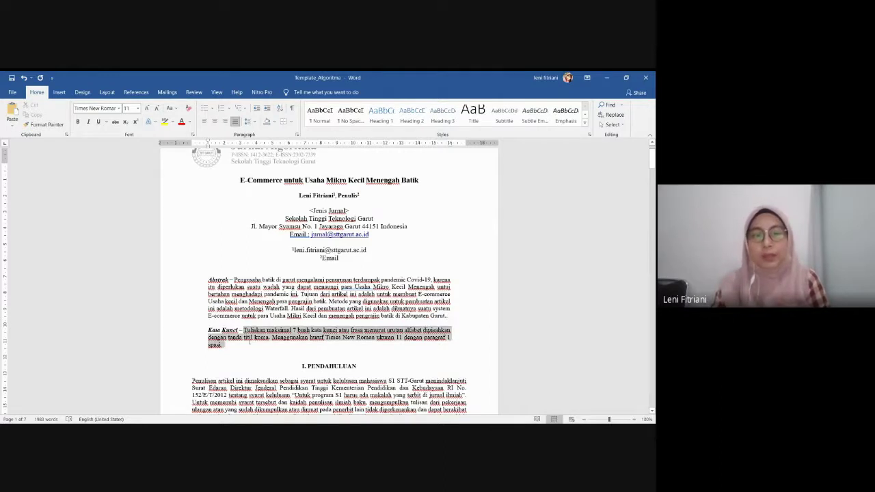
key(BackSpace)
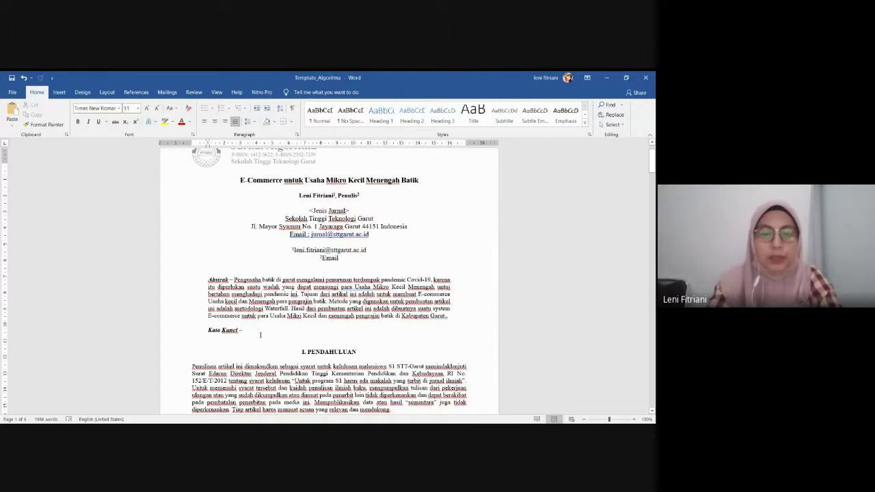
text(Batik)
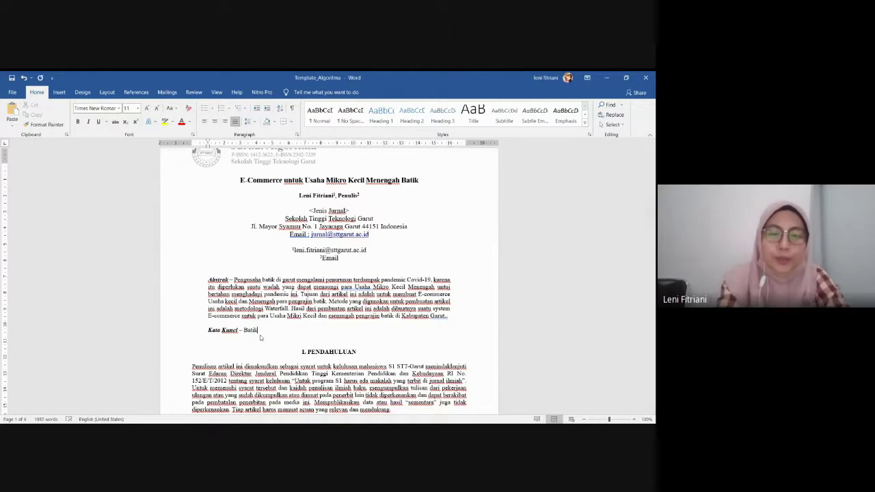
text(, )
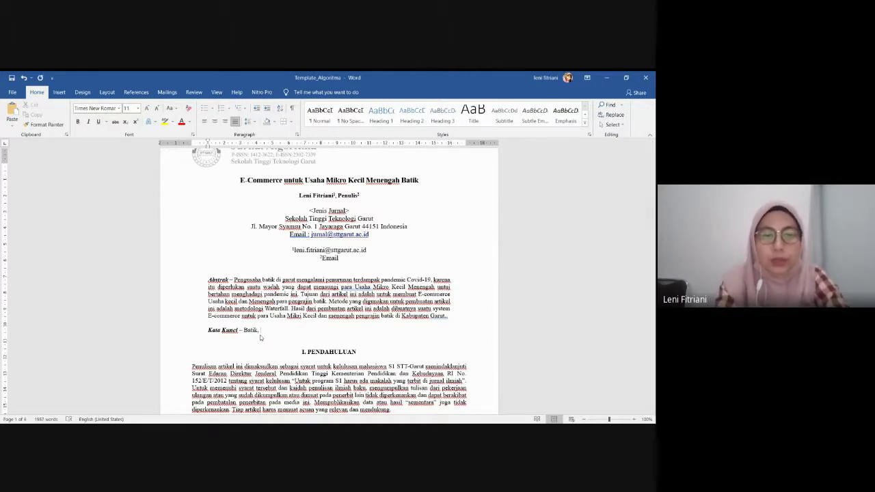
text(G)
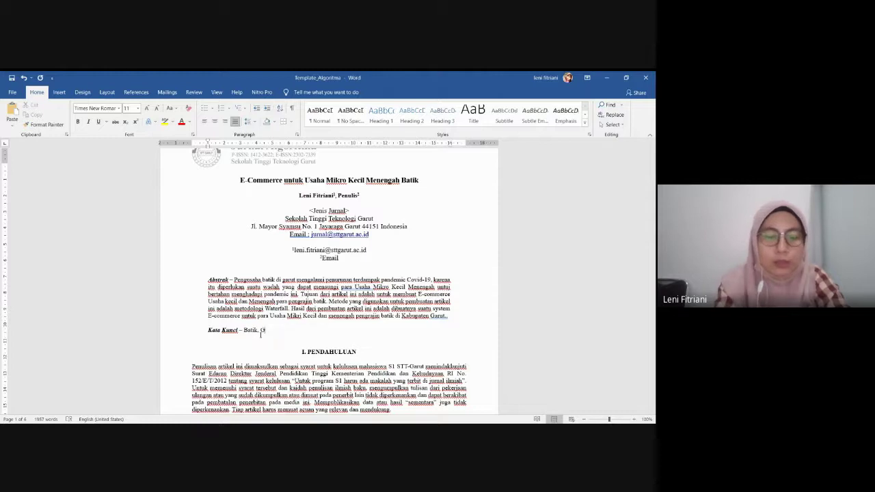
text(arut)
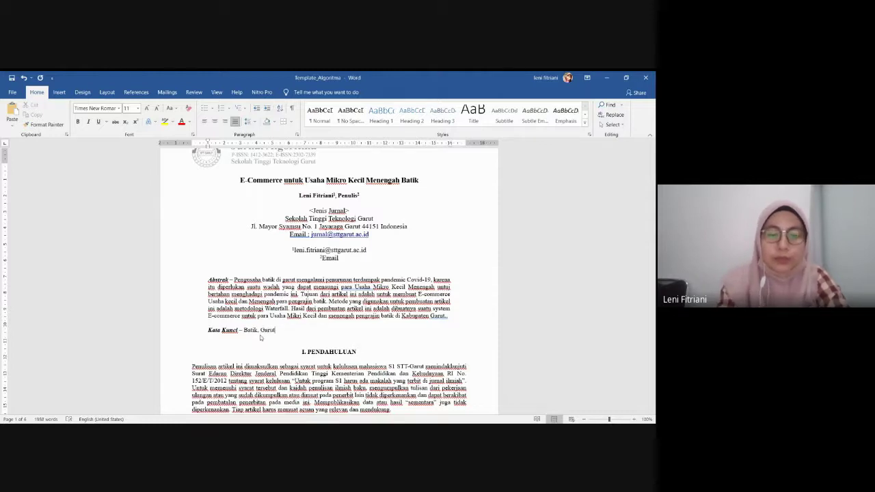
click(260, 330)
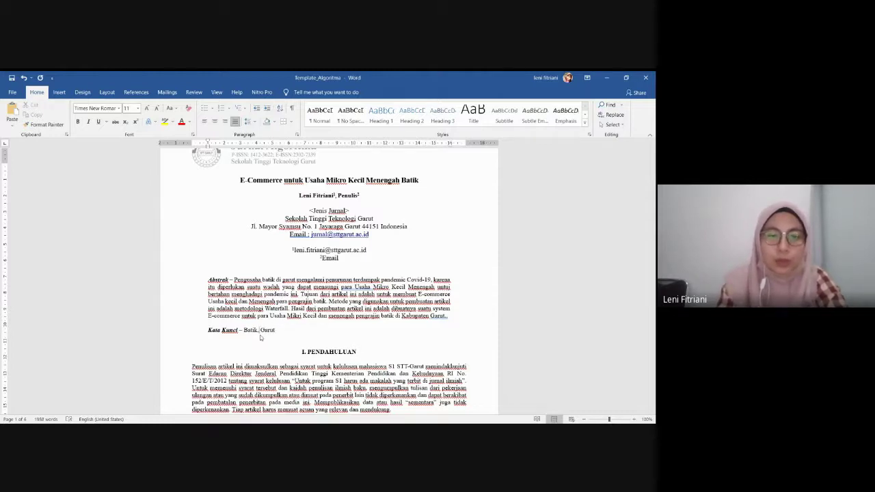
text(E-)
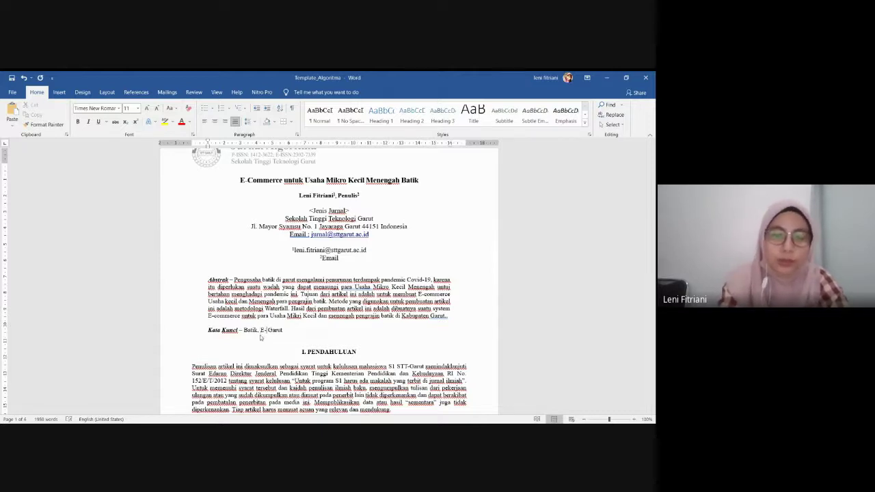
text(Commerce)
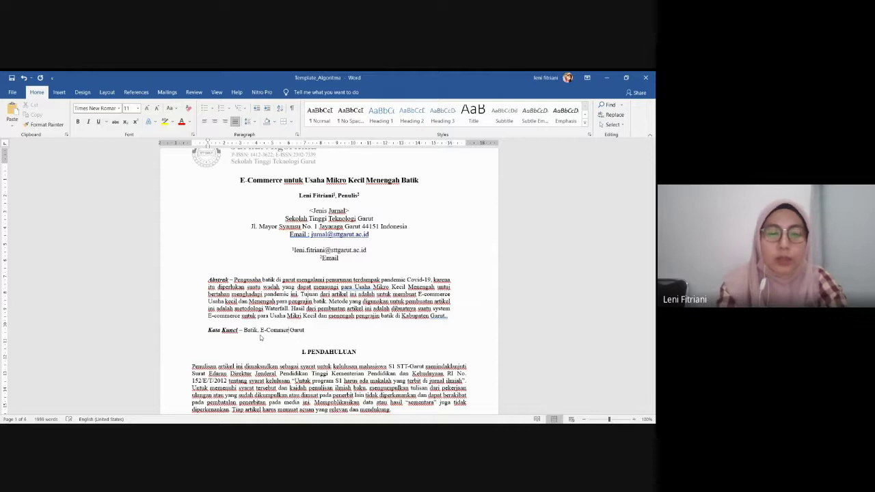
key(BackSpace)
key(BackSpace)
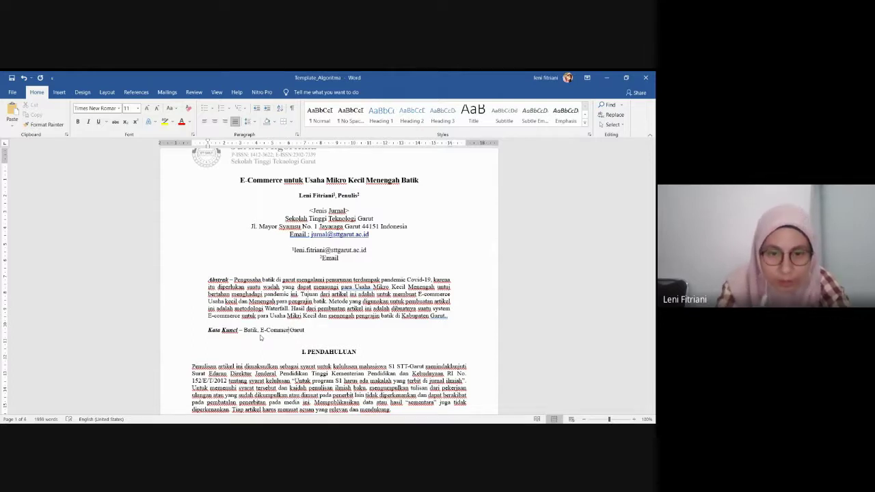
text(ce)
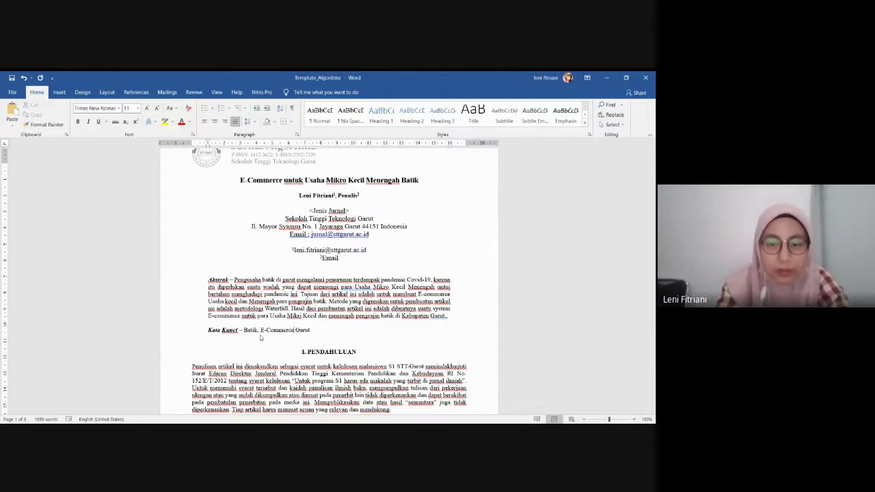
text(,)
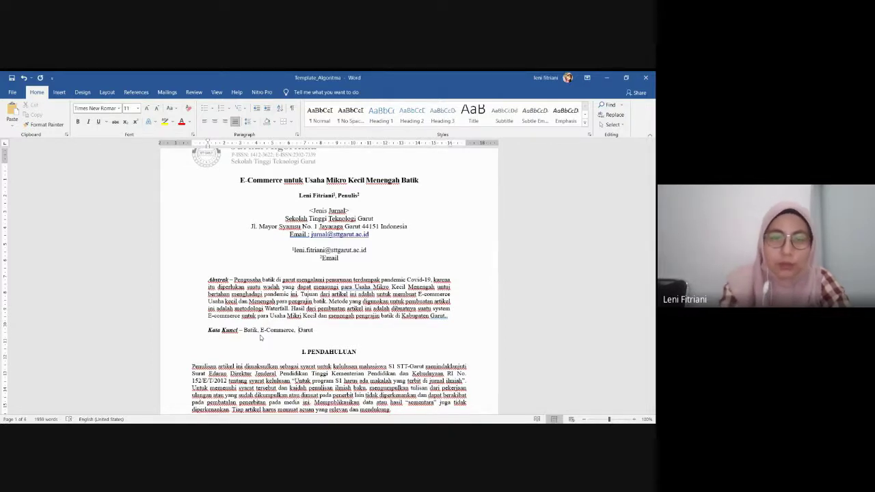
key(BackSpace)
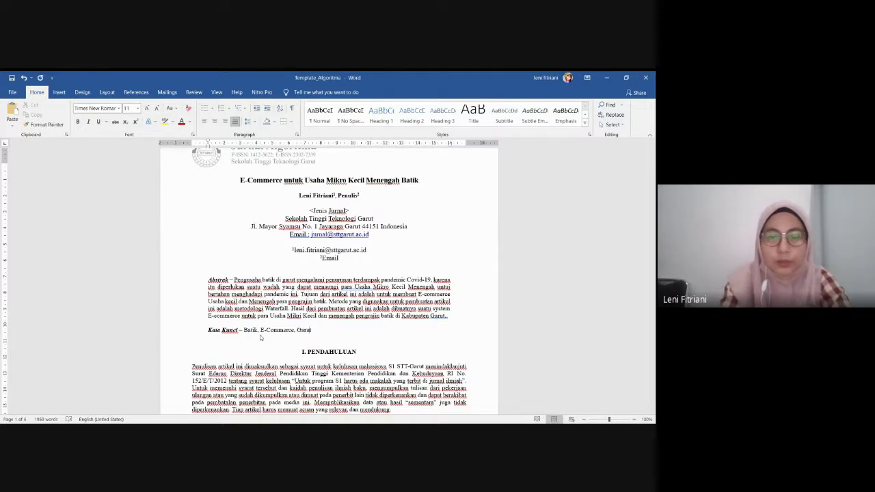
text(, W)
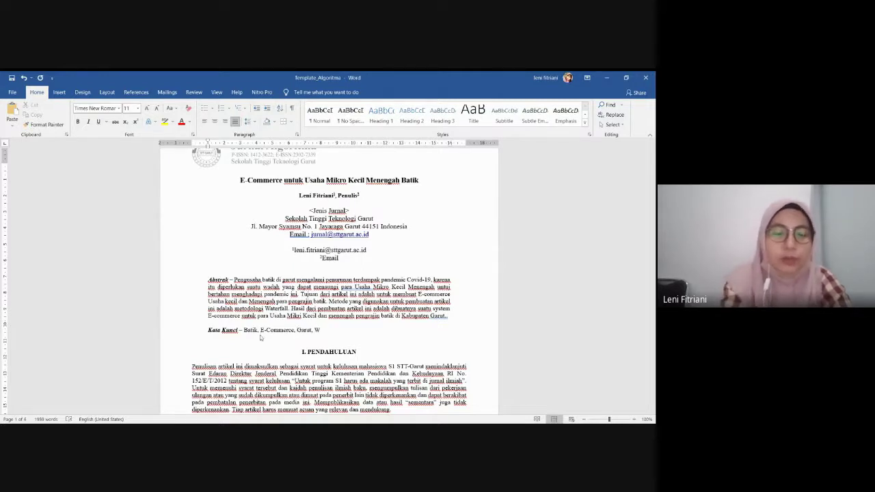
text(aterfall)
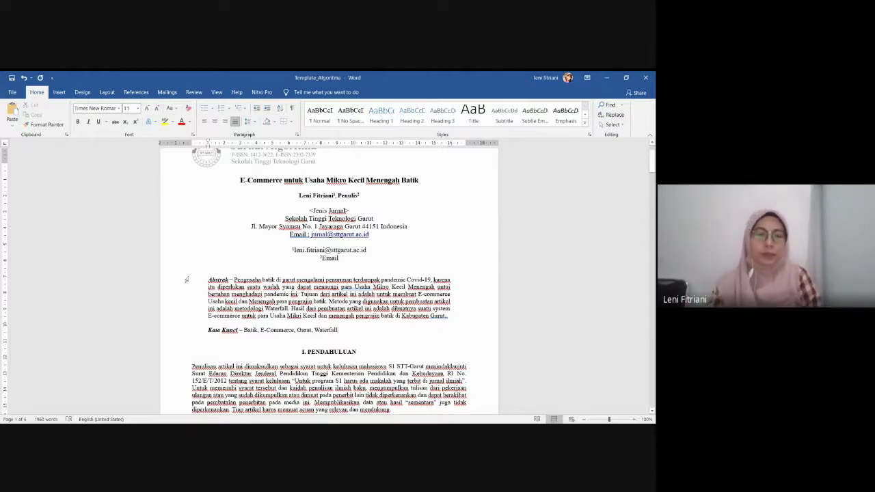
Delete the template's sample introduction paragraphs, figure, table and footnotes under I. PENDAHULUAN
scroll(186, 280, down, 1)
scroll(205, 292, down, 2)
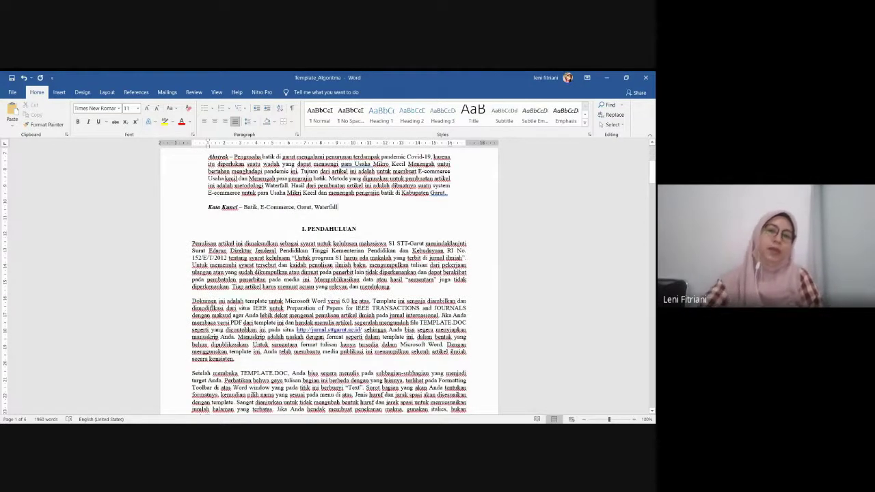
scroll(246, 334, down, 2)
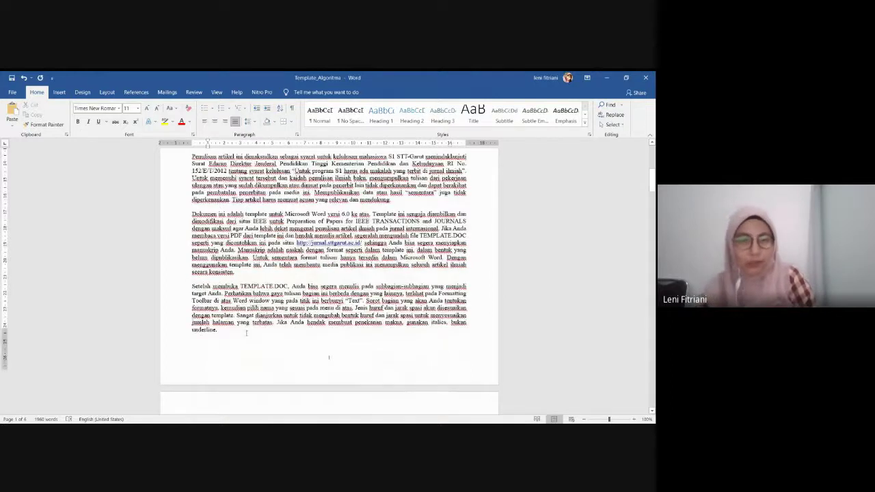
scroll(246, 334, down, 8)
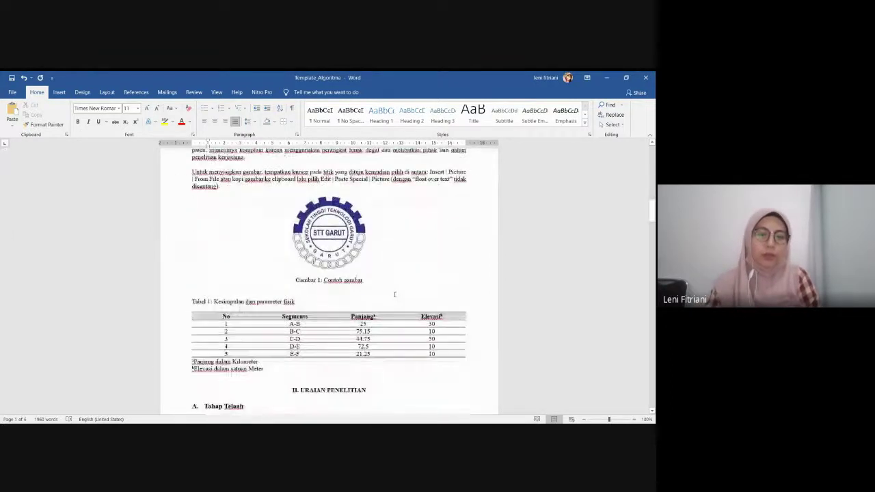
scroll(395, 294, down, 3)
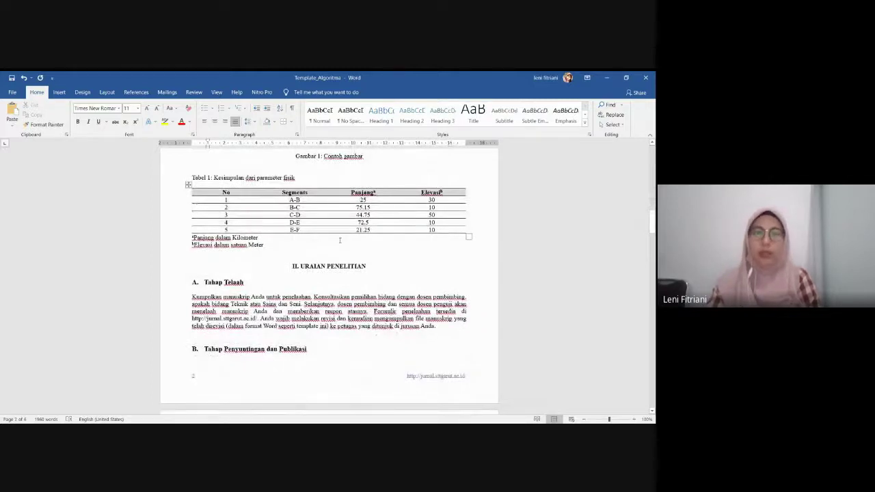
scroll(339, 240, up, 15)
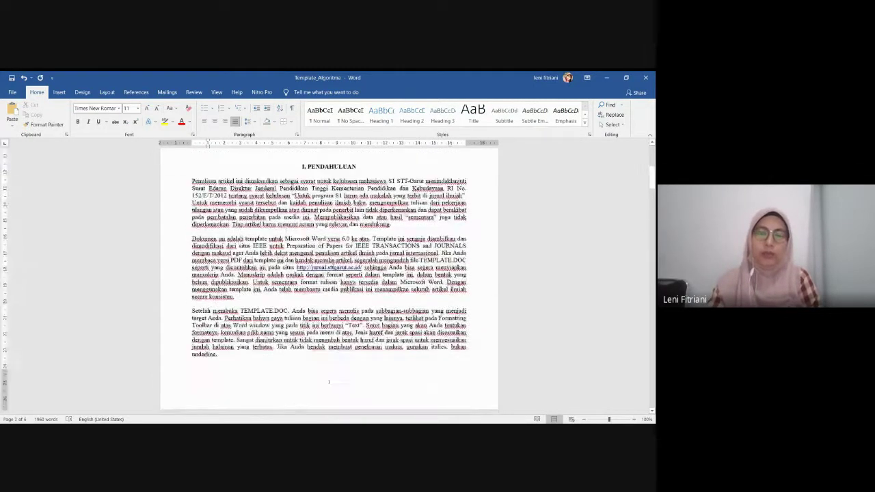
scroll(328, 273, up, 3)
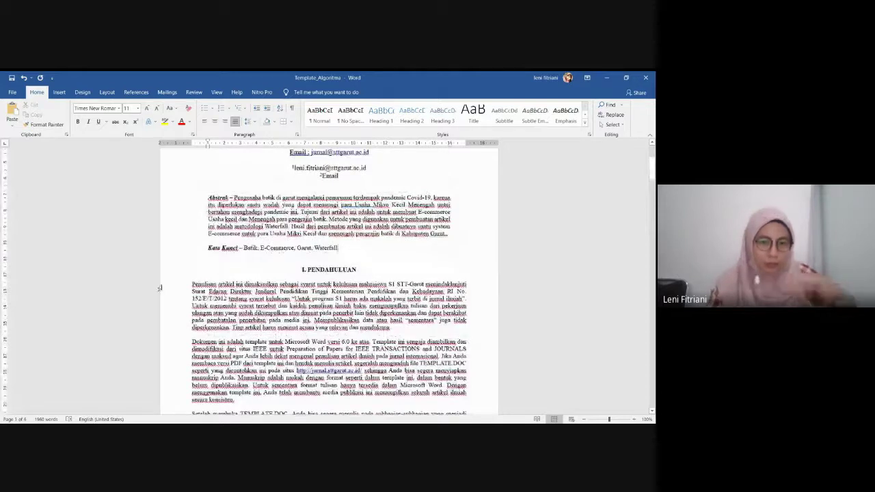
drag(168, 287, 156, 354)
scroll(164, 343, down, 8)
scroll(158, 349, down, 5)
scroll(158, 351, down, 2)
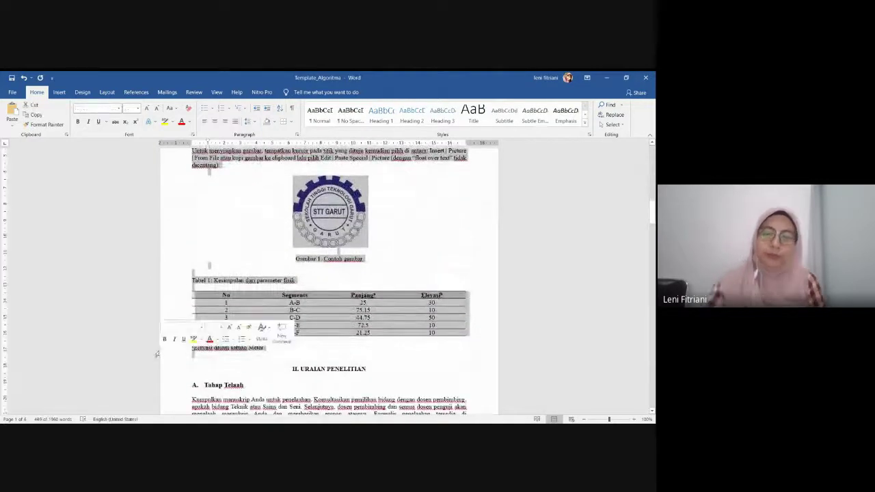
key(Delete)
scroll(328, 273, up, 10)
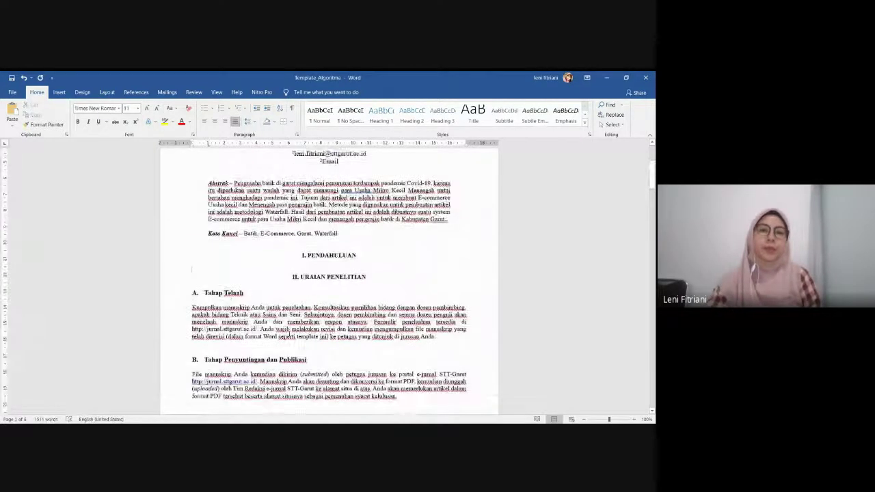
scroll(328, 280, up, 1)
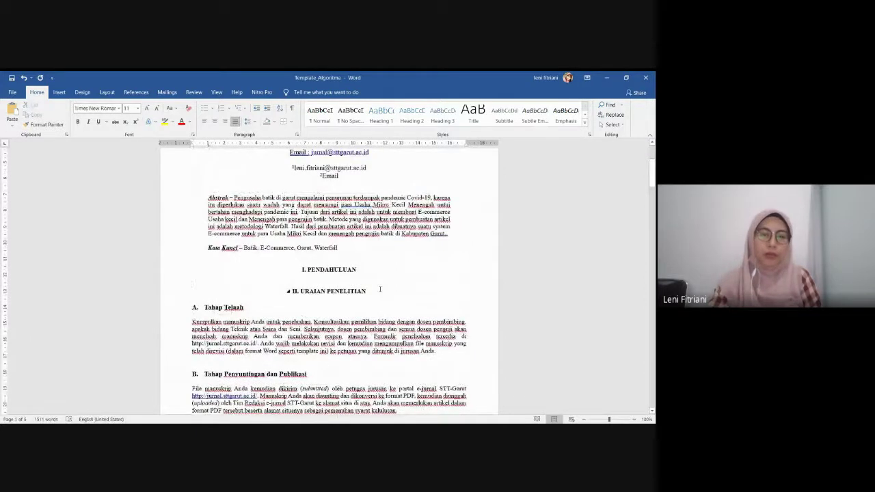
Start a new line under I. PENDAHULUAN reading 'E-Commerce merupakan bla bla bla'
scroll(382, 295, up, 4)
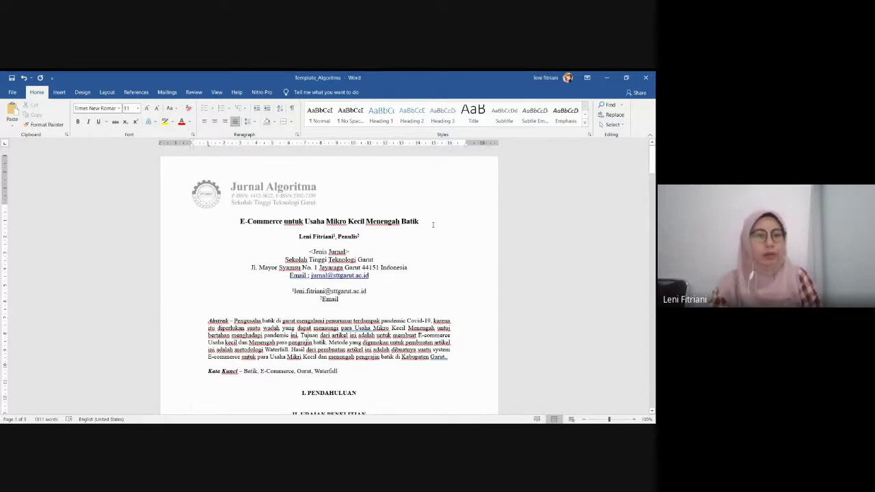
scroll(432, 224, down, 3)
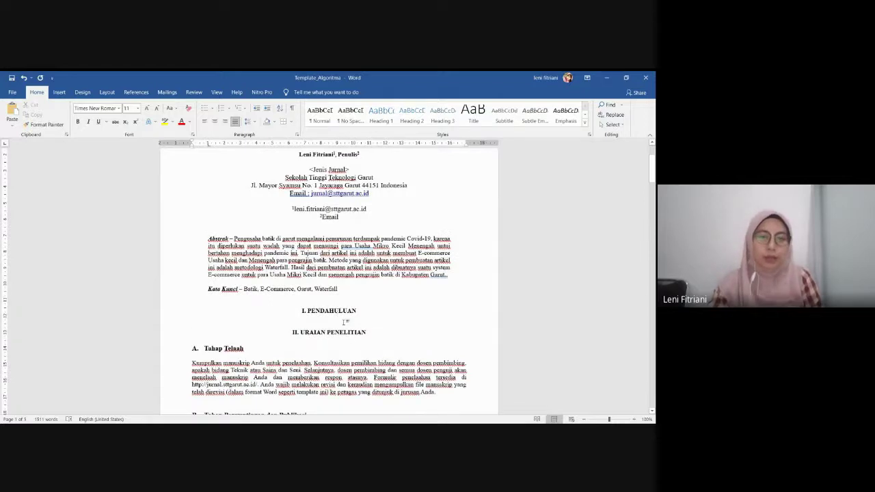
key(Return)
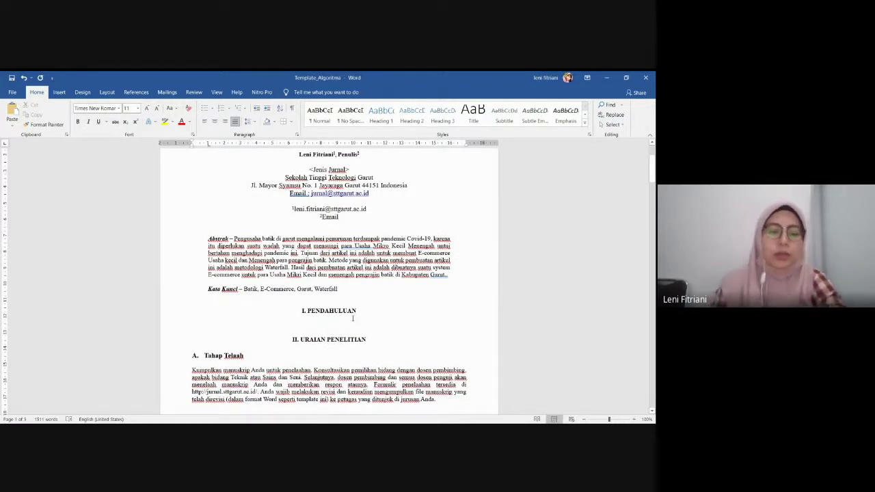
text(B)
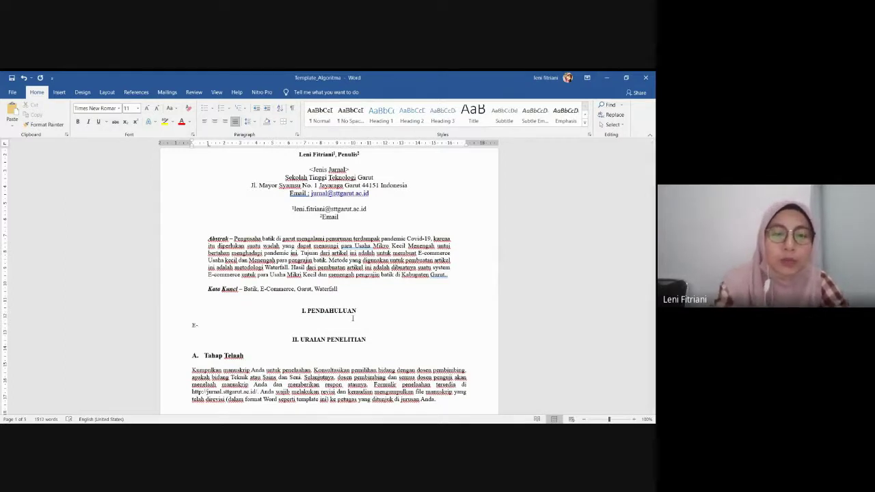
text(-Commerce )
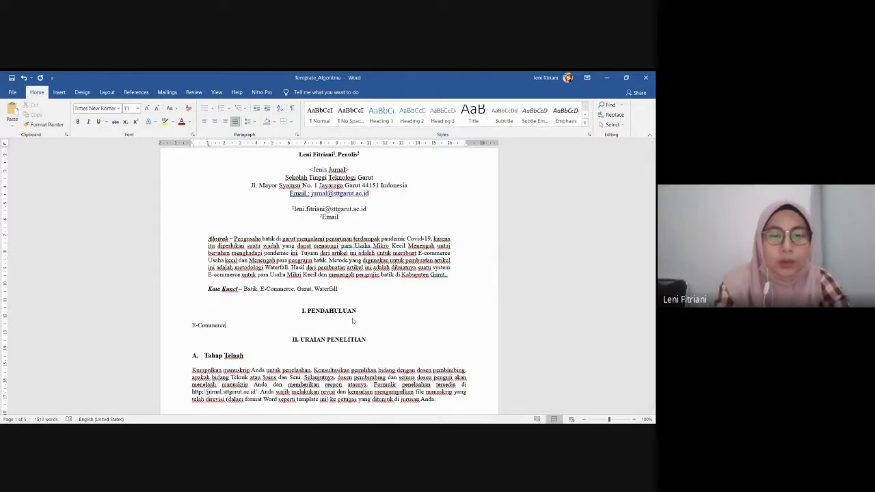
text(merupakan)
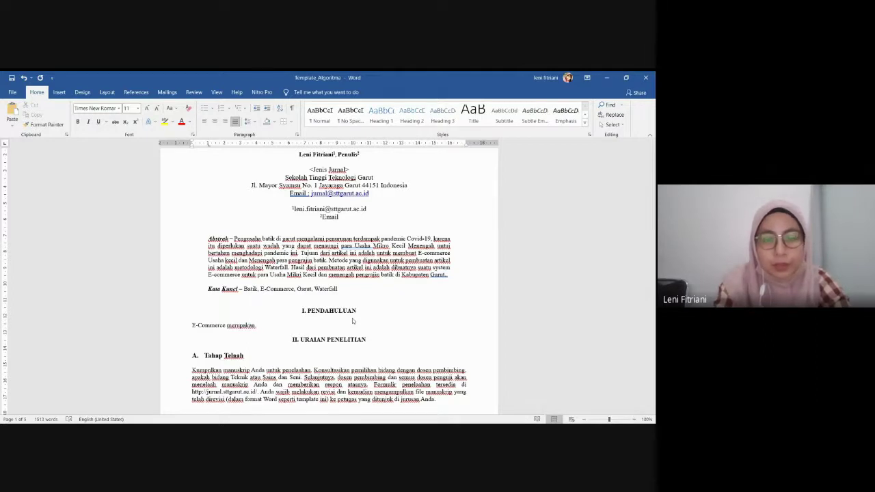
text( bl)
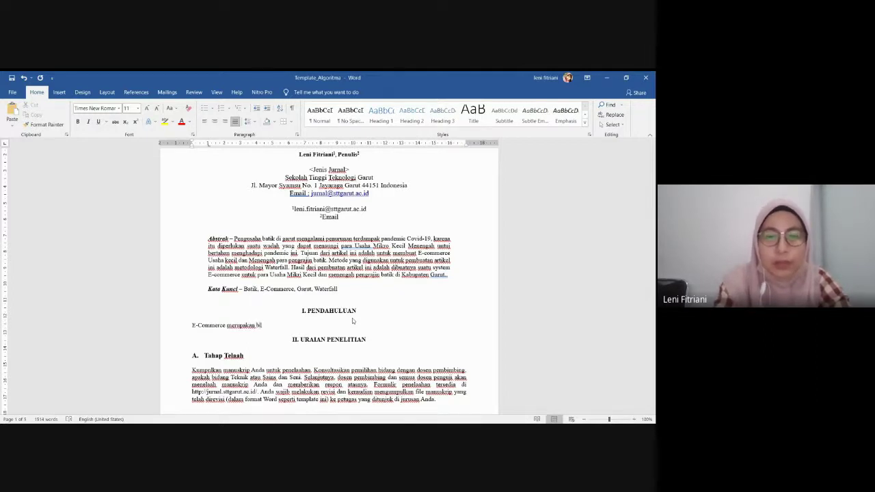
text(a bla bla…..(Ekonomos & 2017, 2017)
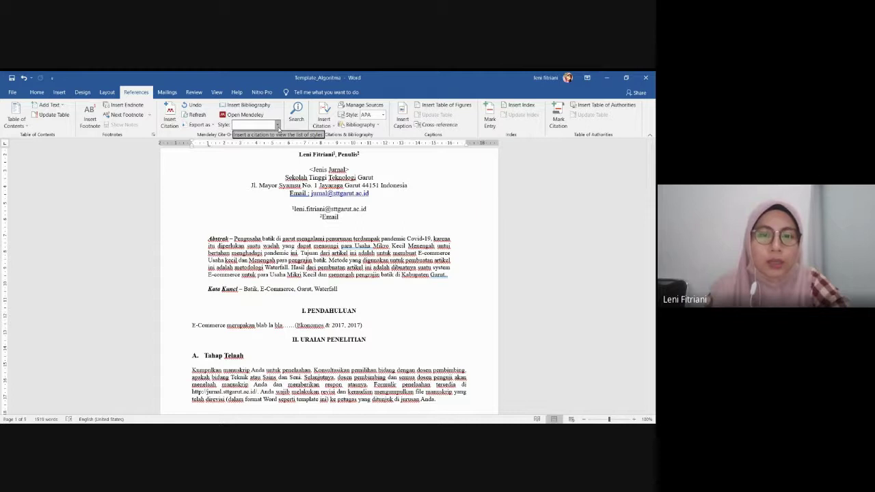
Insert a Mendeley in-text citation (2017) after the introduction's first sentence
scroll(279, 126, down, 2)
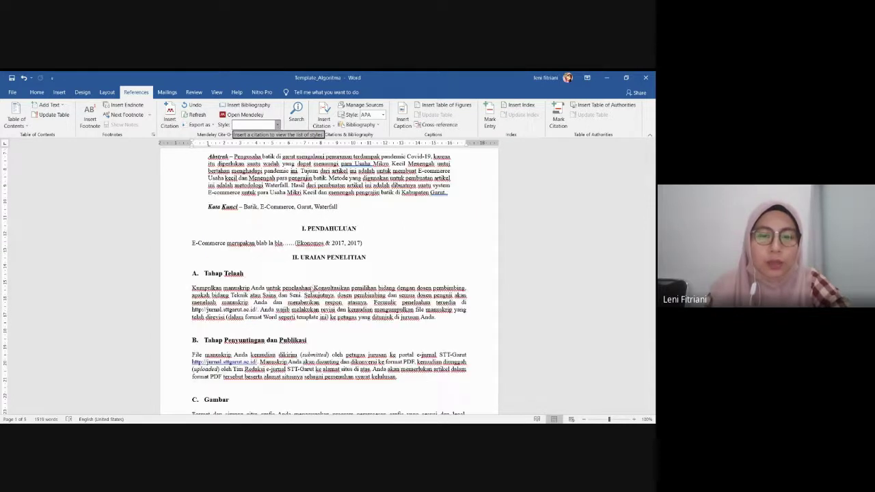
Switch the Mendeley citation style to IEEE so the first citation shows as [1]
scroll(311, 297, down, 10)
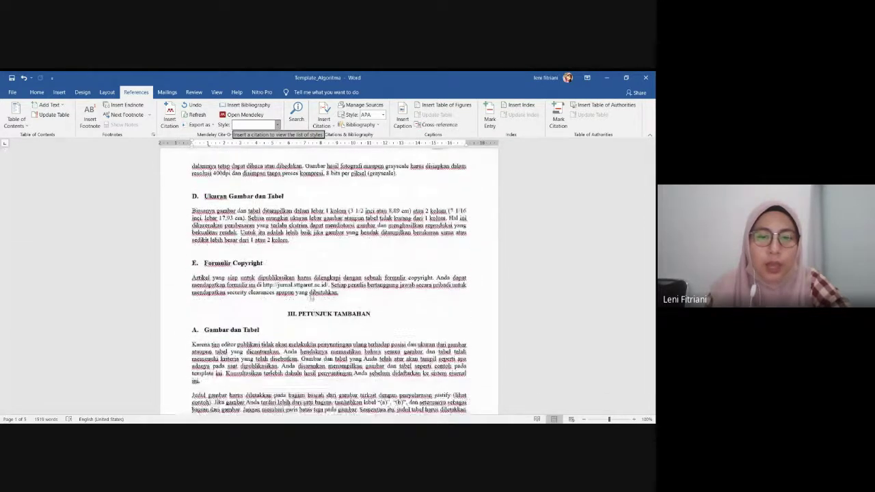
scroll(311, 297, up, 10)
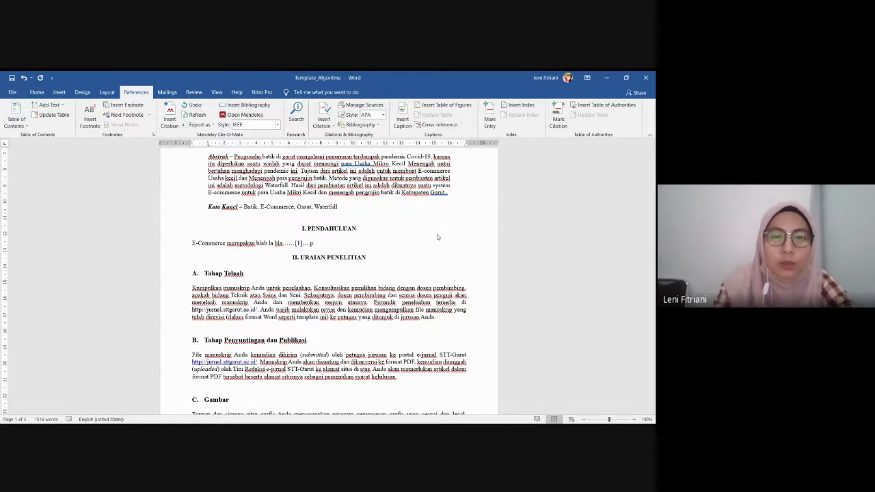
Retype the first line as 'merupakan blab la bla……[1]…. Penggunaan ecommerce di grt bla'
text(enggun)
key(BackSpace)
key(BackSpace)
key(BackSpace)
key(BackSpace)
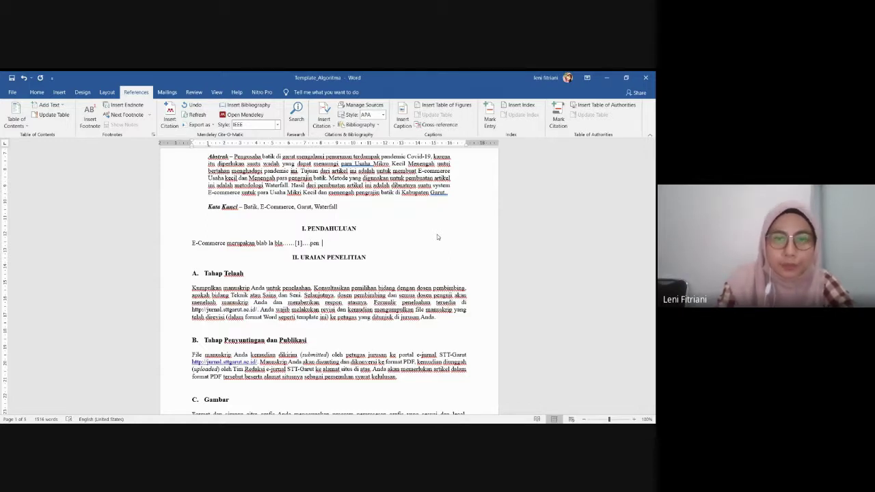
key(BackSpace)
key(BackSpace)
key(BackSpace)
text(merupakan blab la bla……[1]…. Pengg)
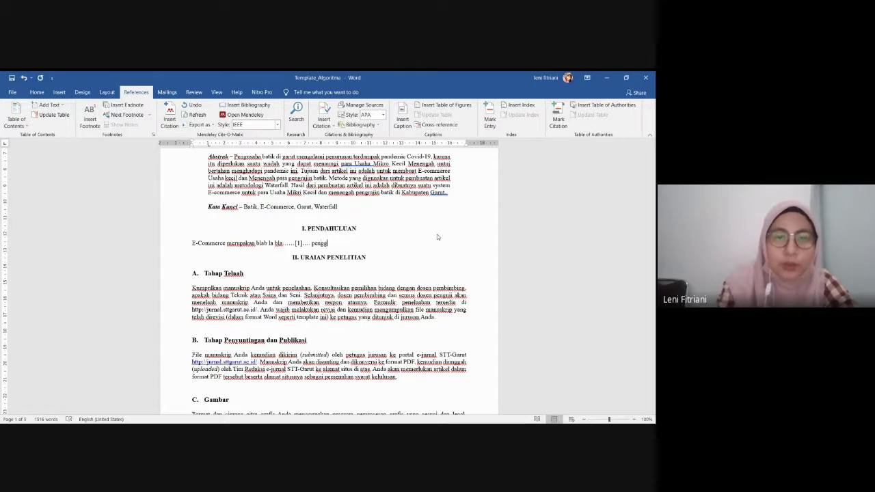
text(unaan)
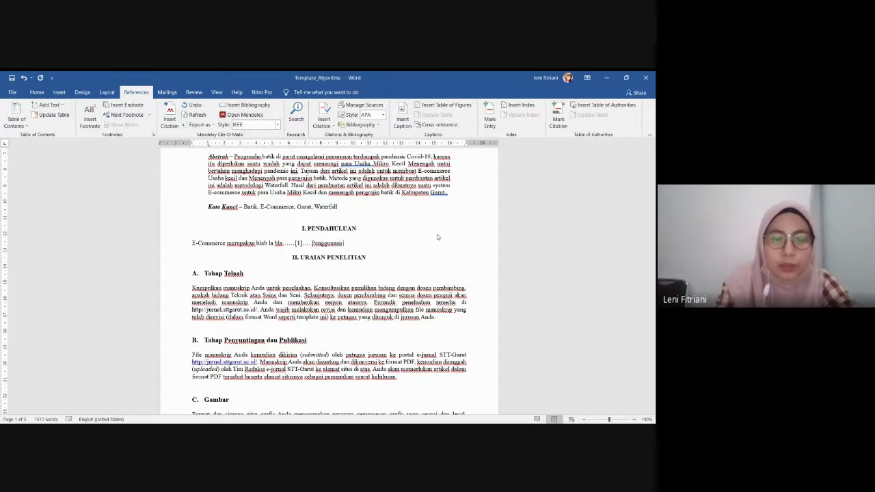
text( ecom)
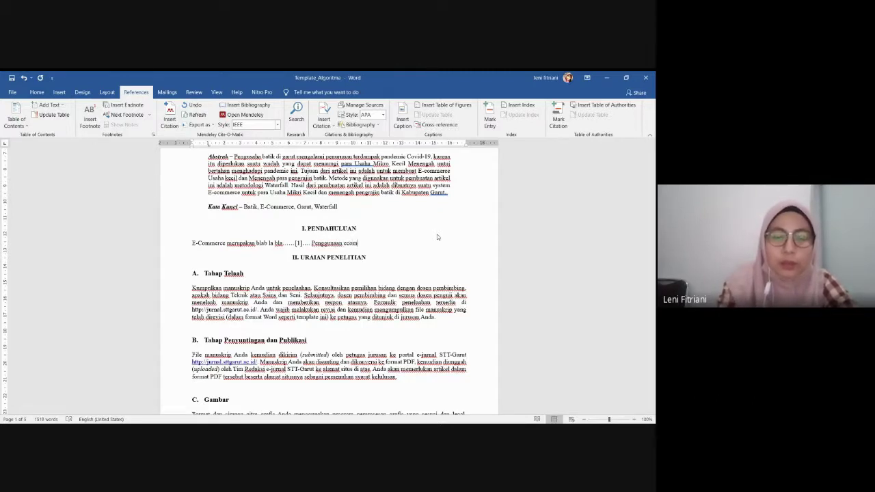
text(merce di gr)
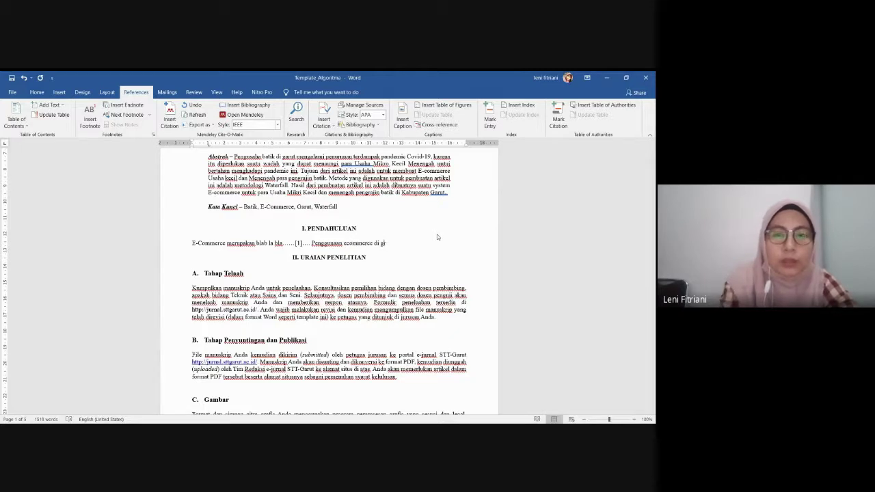
text(t bla)
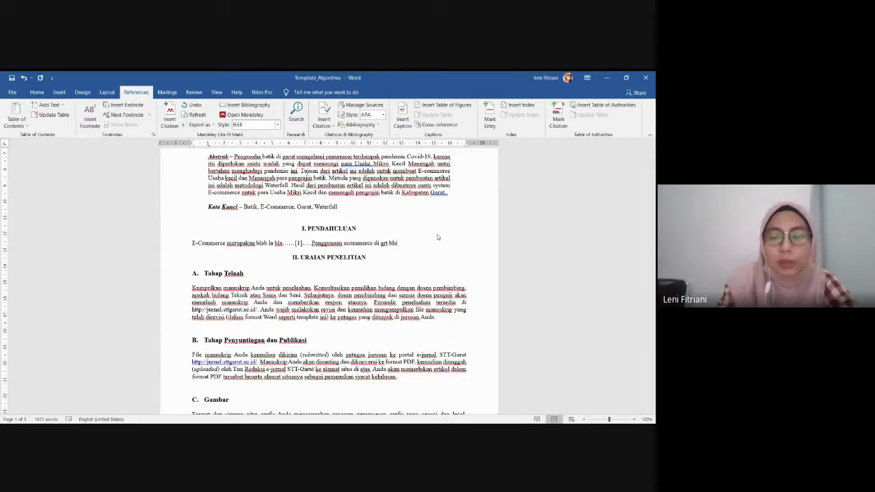
key(Return)
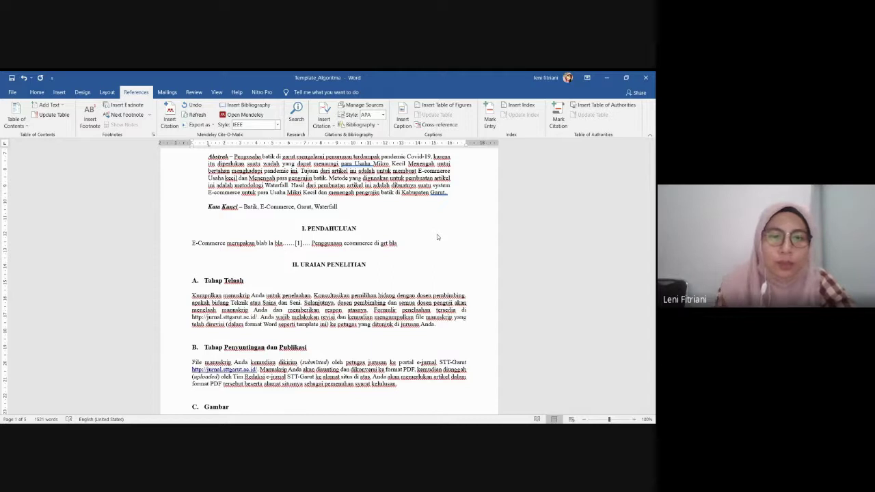
Add 'Usaha Mikro Kecil dan Menegah adalah blab la bla...' and cite a Mendeley reference as [2]
scroll(437, 237, up, 3)
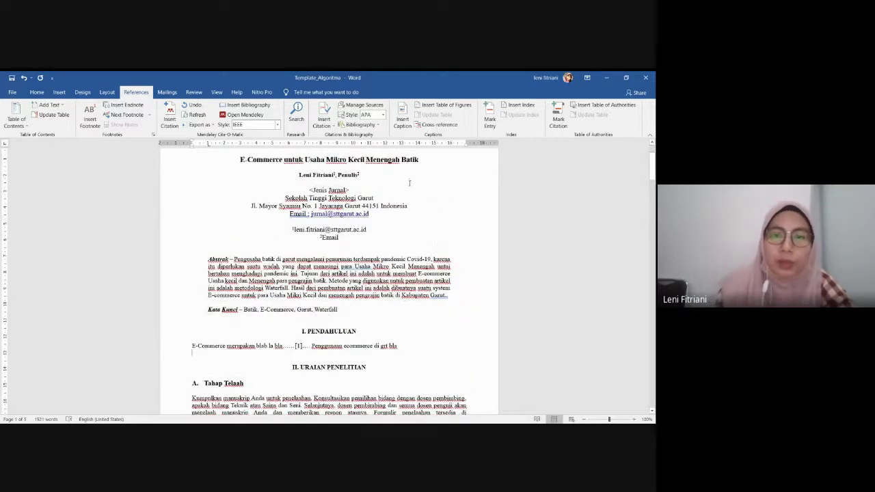
text(Usa)
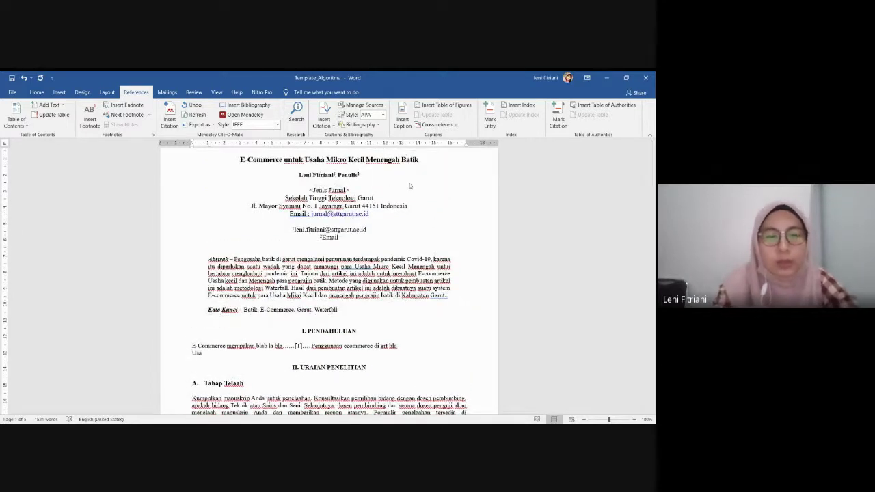
text(ha Mikri K)
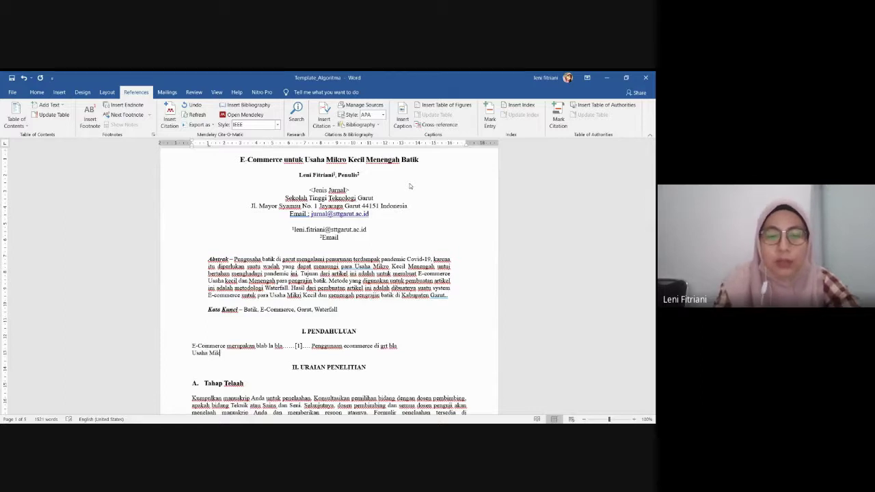
key(BackSpace)
key(BackSpace)
key(BackSpace)
key(BackSpace)
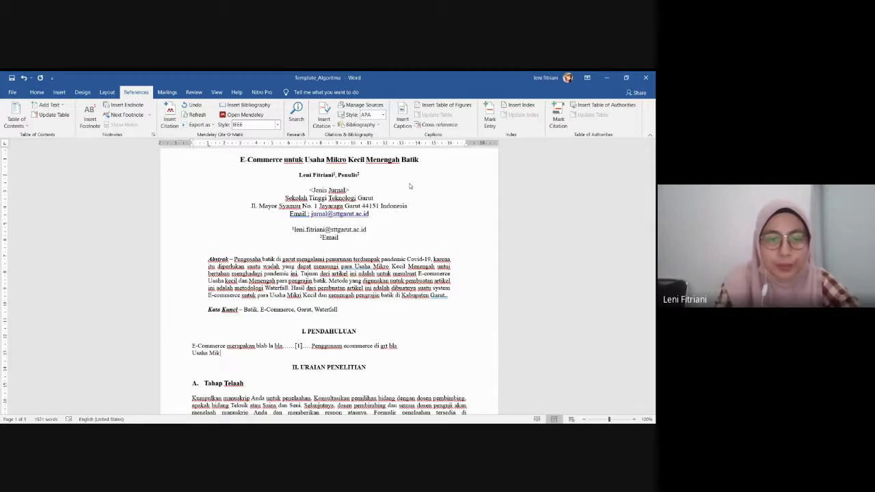
text(ro Ke)
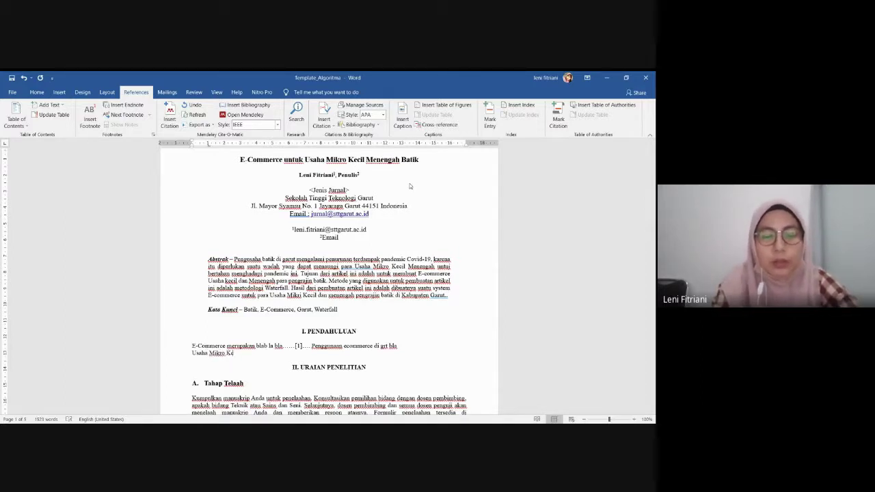
text(cil dan )
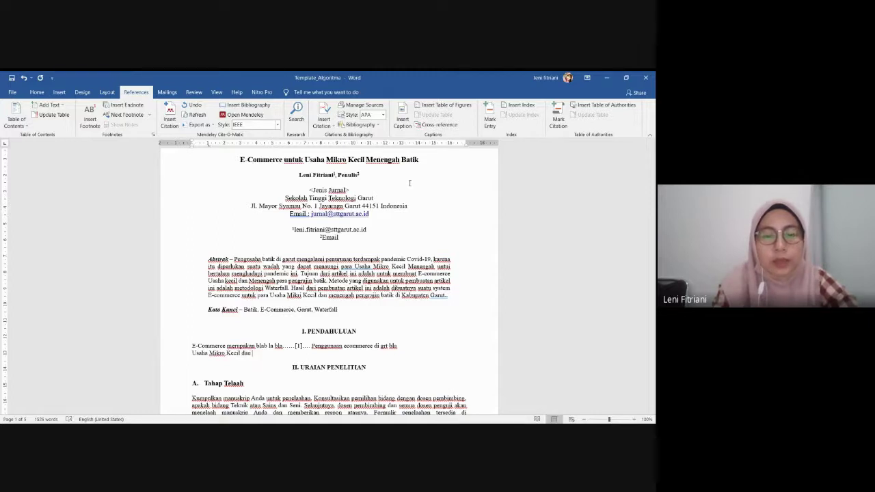
text(Menegah)
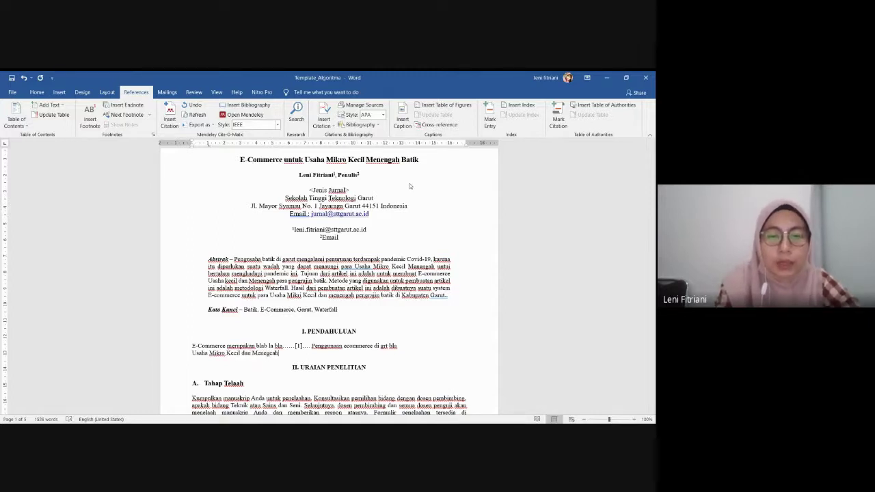
text( adalah)
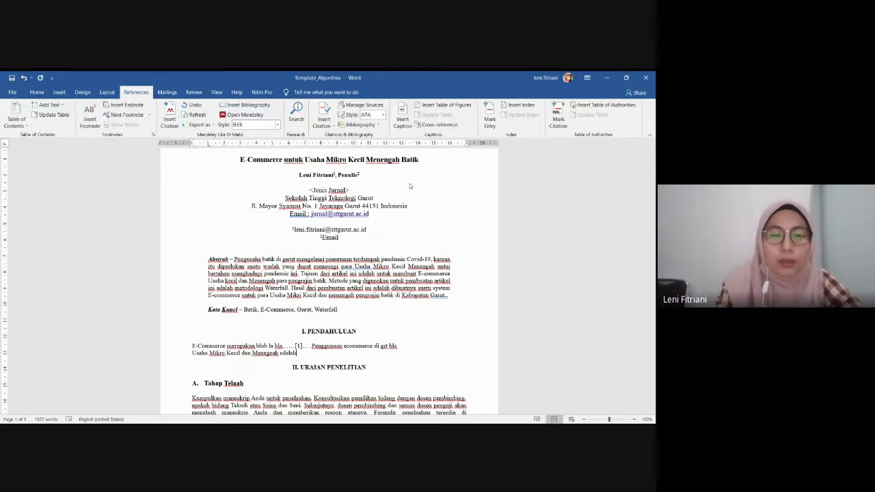
text( bal)
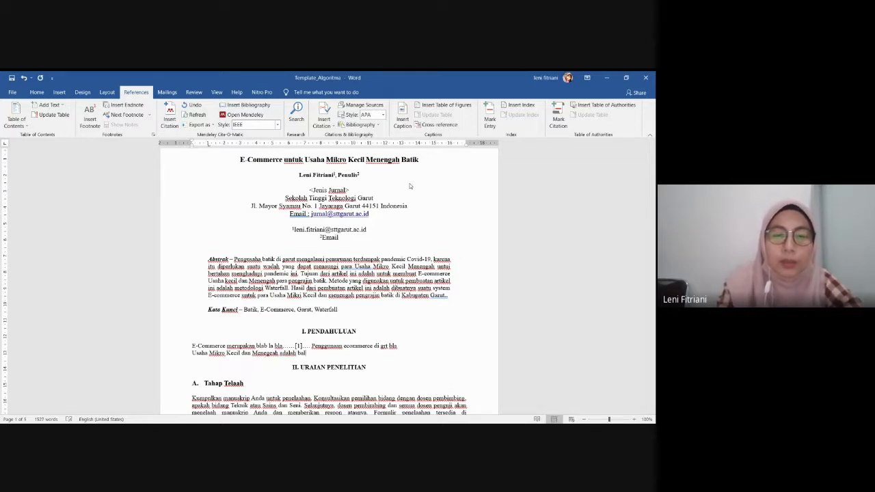
key(BackSpace)
key(BackSpace)
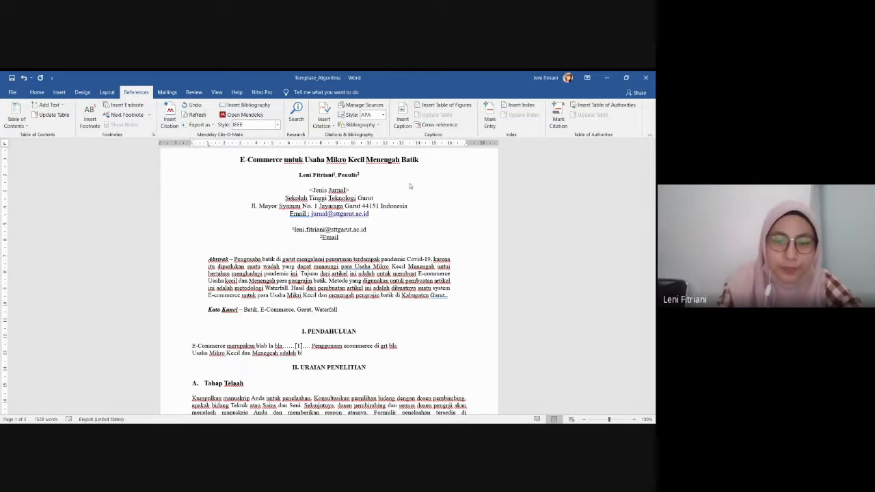
text(lab la b)
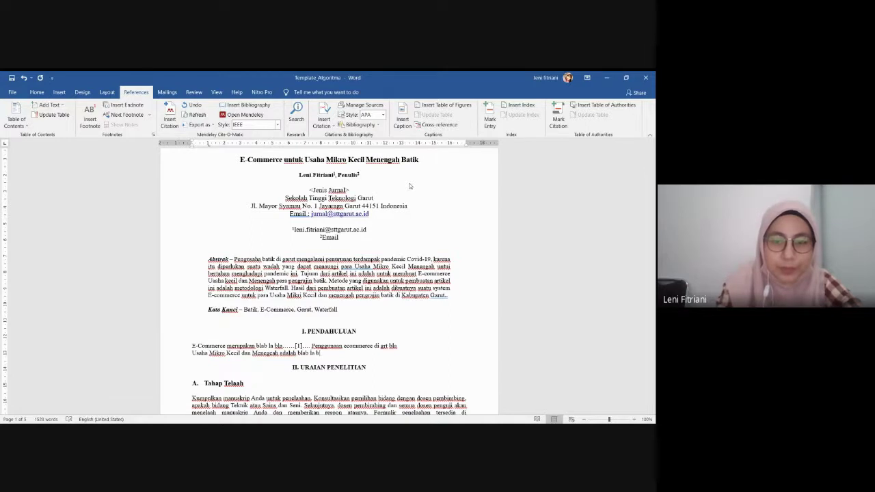
text(la....)
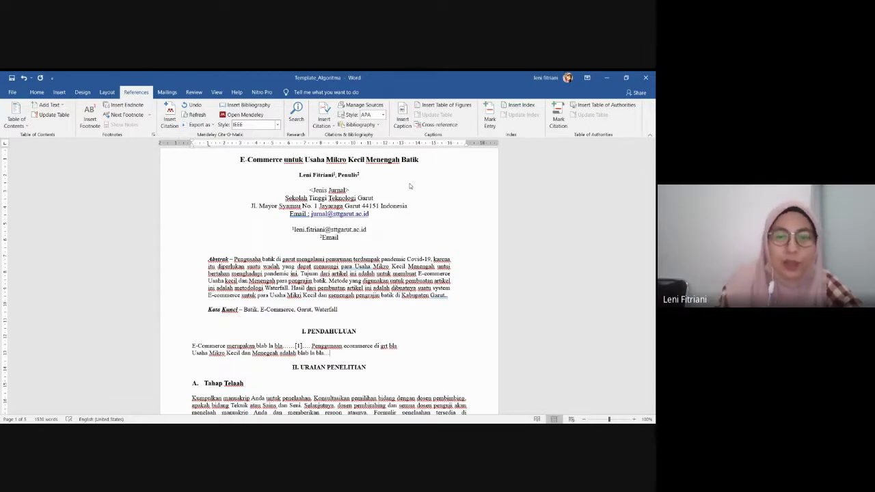
click(170, 116)
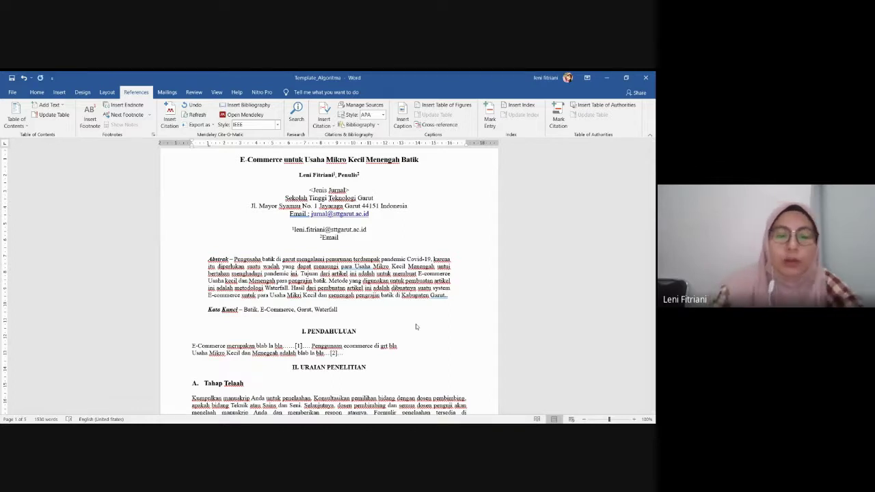
Finish 'Perkembangan UMKM batik di garut blaa' and insert a blank line before the 'Usaha Mikro' line
text(Per)
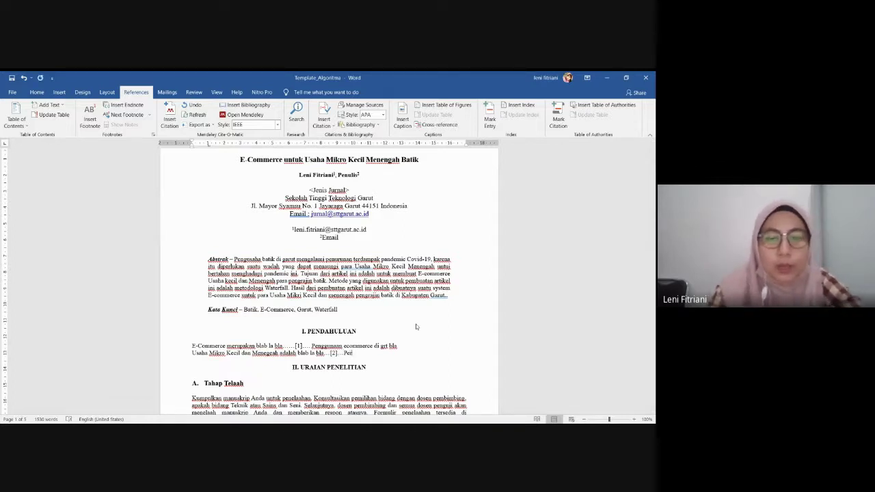
text(kemba)
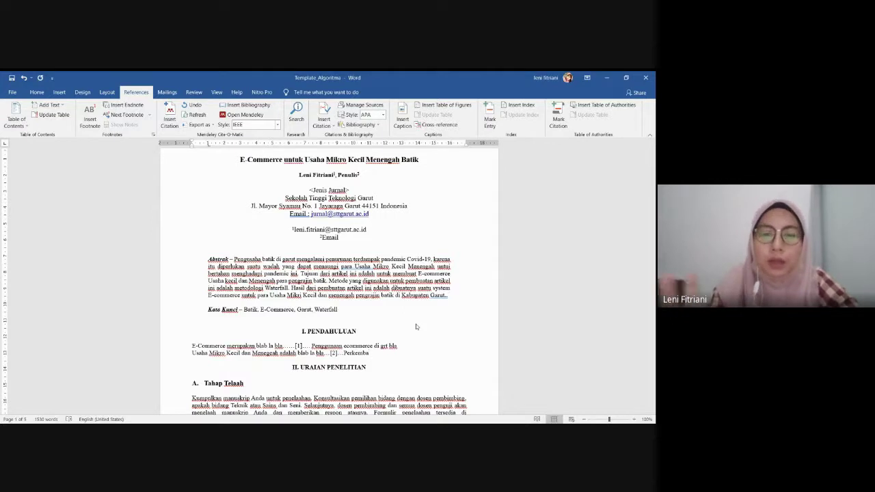
text(ngan )
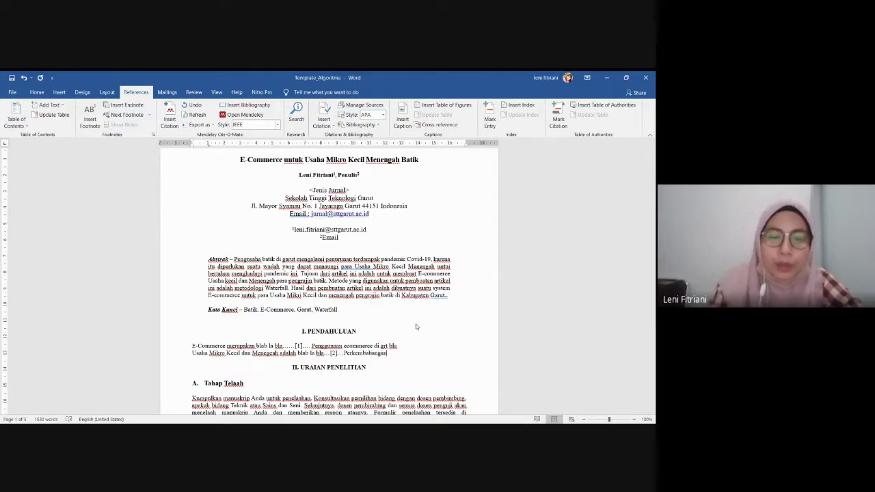
text(UMKM ba)
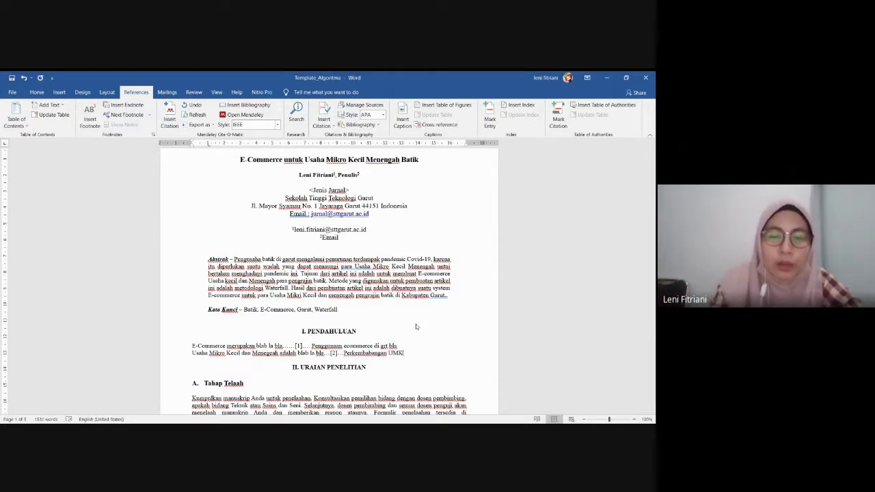
text(tik di)
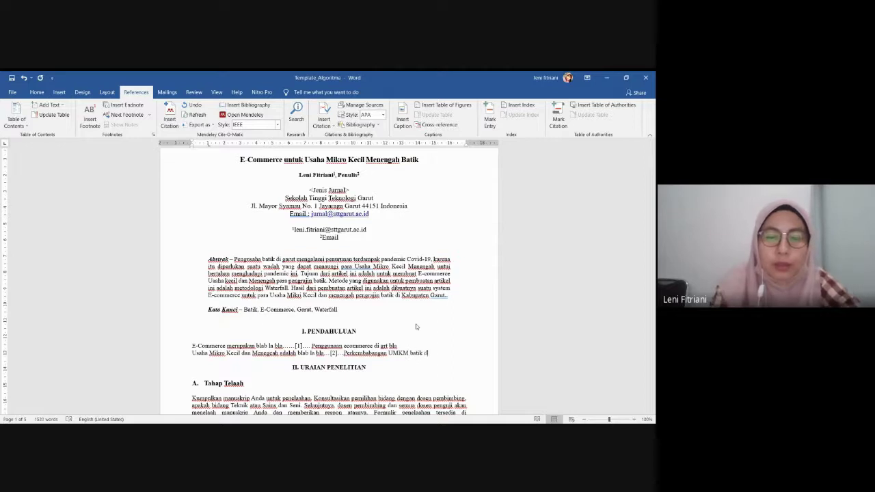
text( garut )
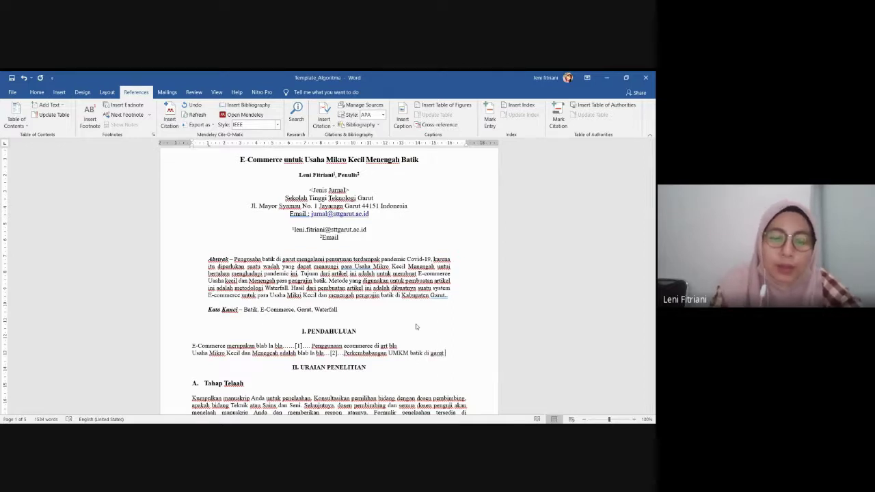
text(blaa)
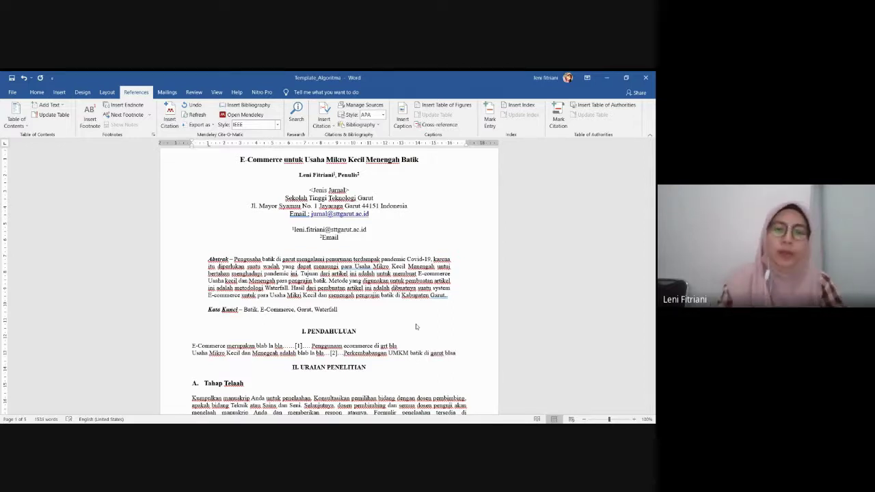
click(193, 353)
key(Return)
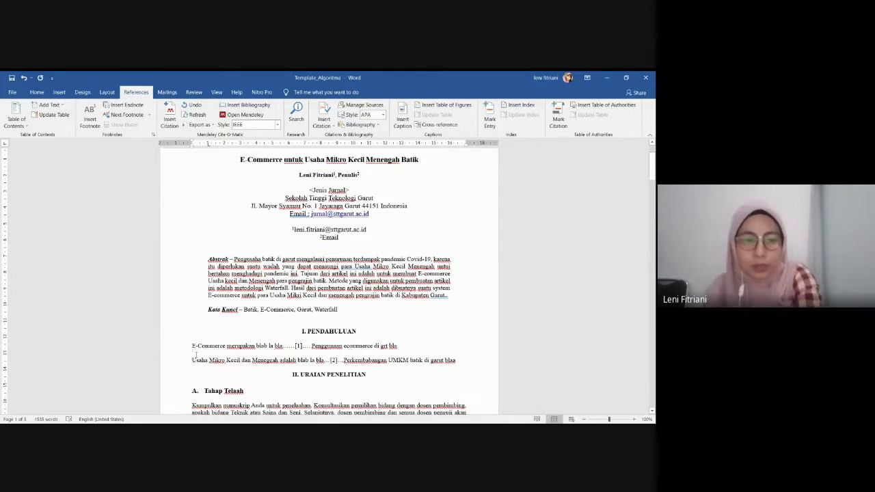
Add a paragraph 'Sebelumnya telah ada penelitian … e-commerce dalam UMKM, seperti … UMKM makanan ringan'
click(464, 360)
key(Return)
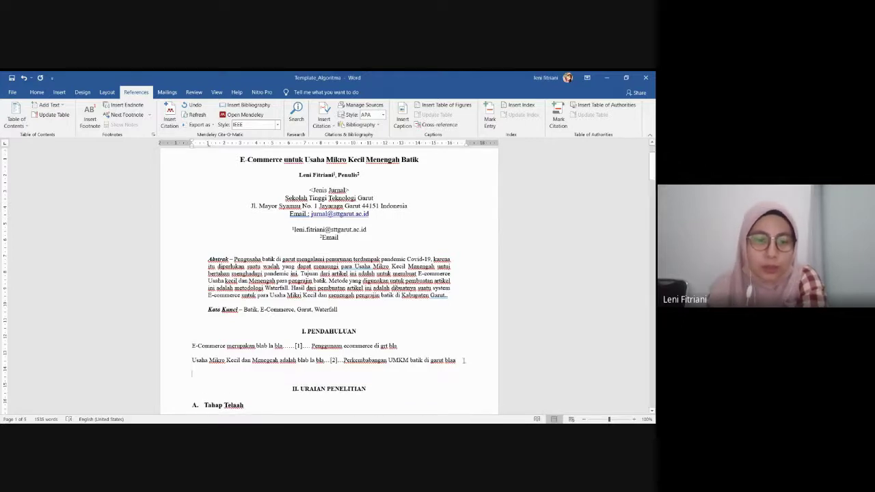
scroll(464, 360, down, 2)
scroll(457, 365, down, 1)
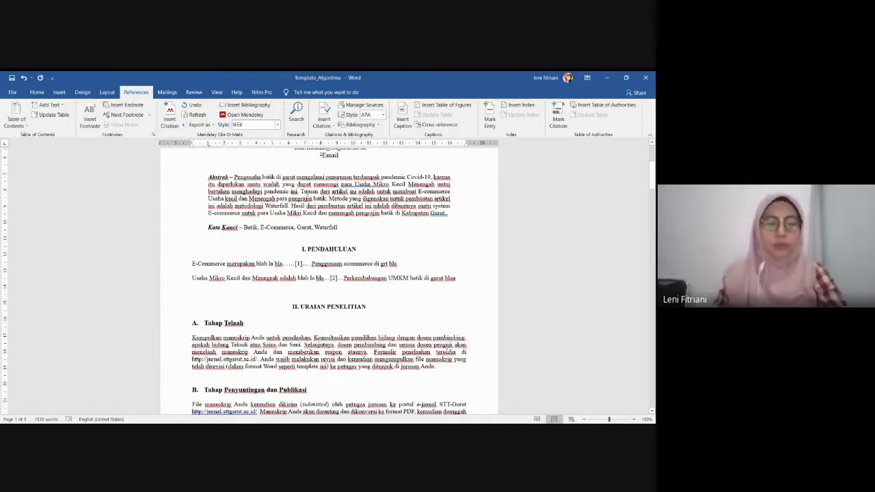
text(Sebel)
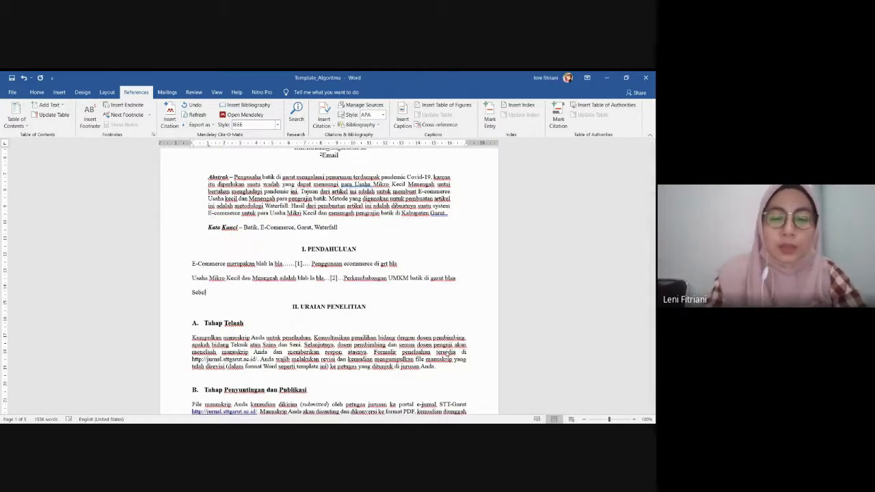
text(umnya tel)
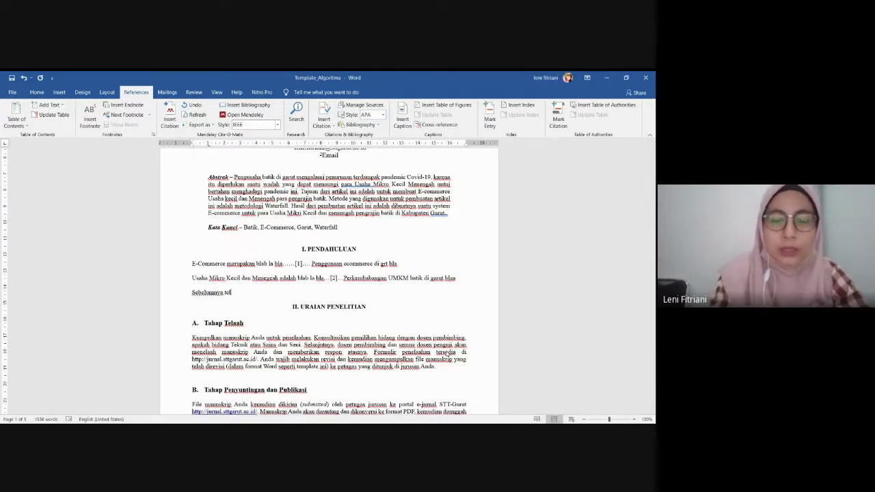
text(ah ada p)
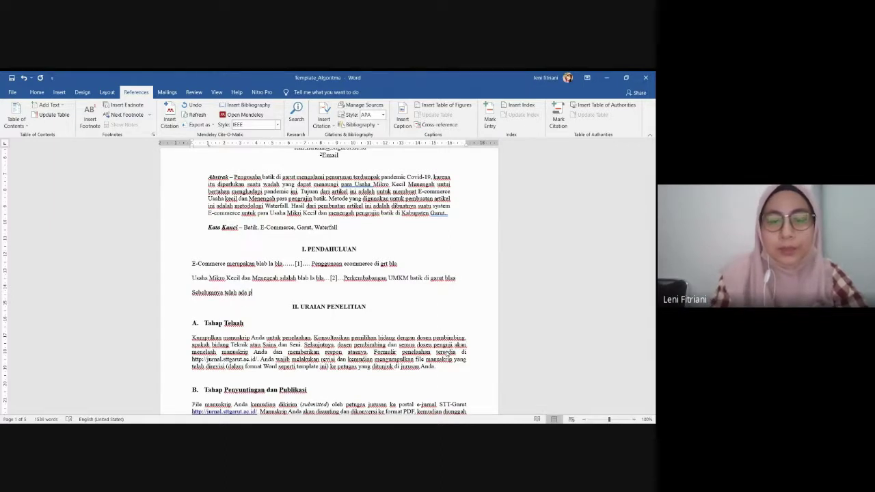
text(enelitia)
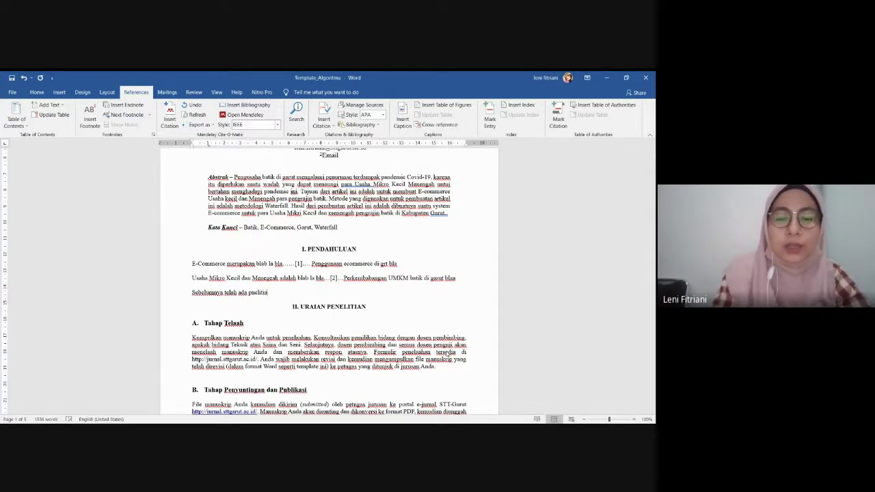
text(n atau art)
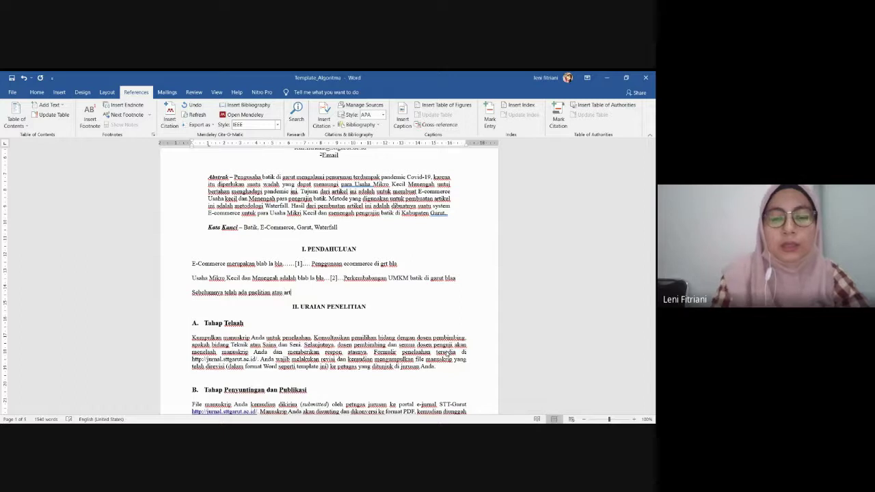
text(ikel te)
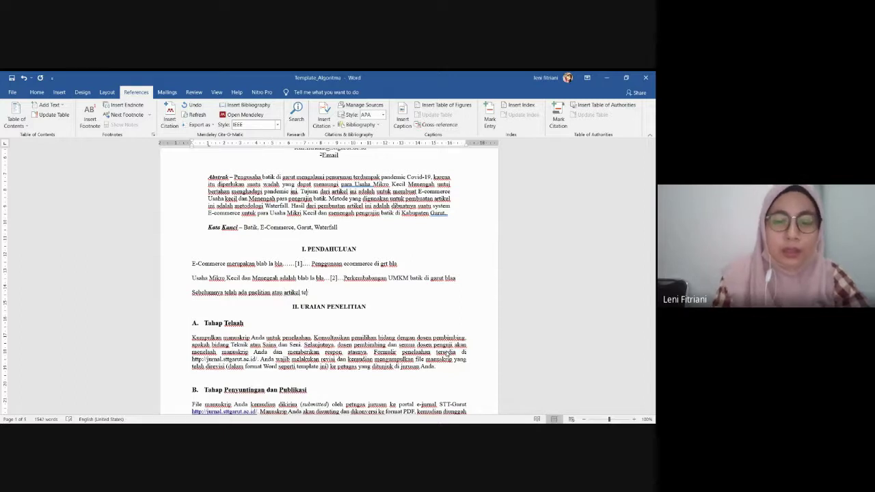
text(rkait e)
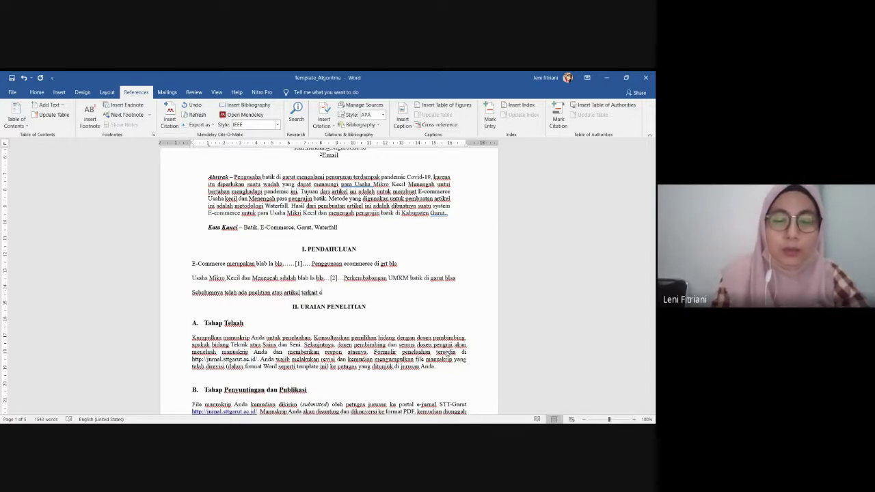
text(coome)
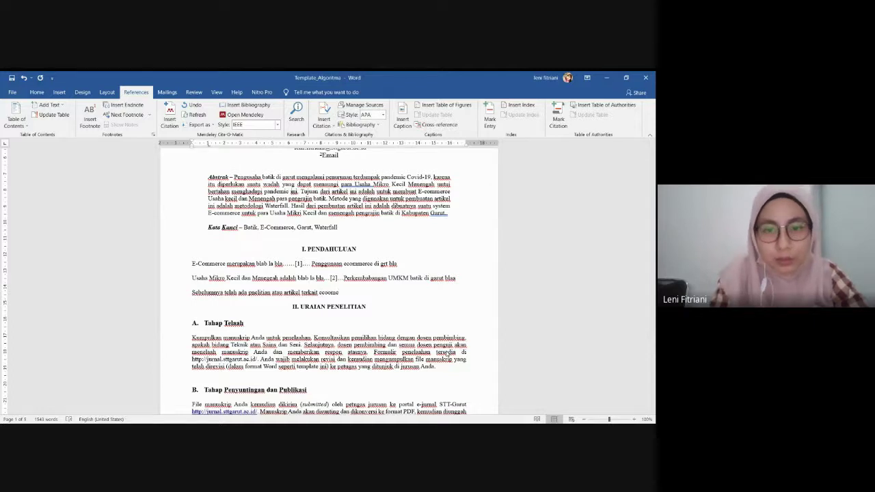
key(BackSpace)
key(BackSpace)
key(BackSpace)
key(BackSpace)
key(BackSpace)
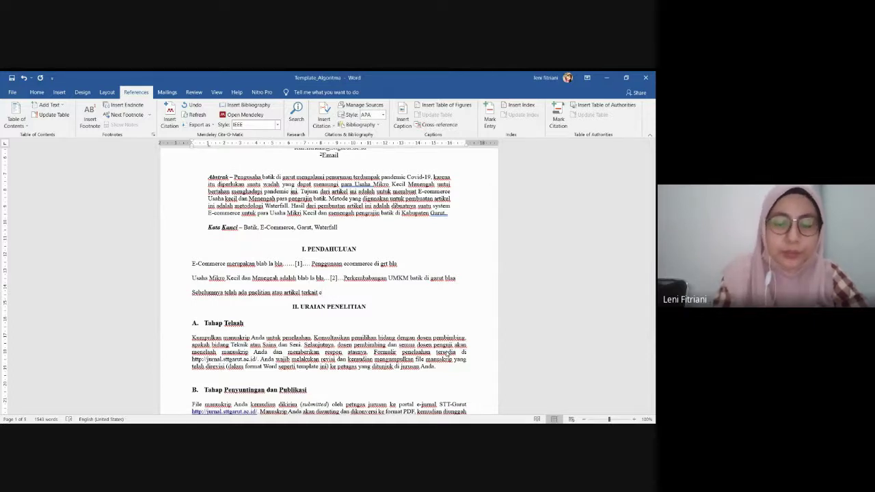
text(-commerce d)
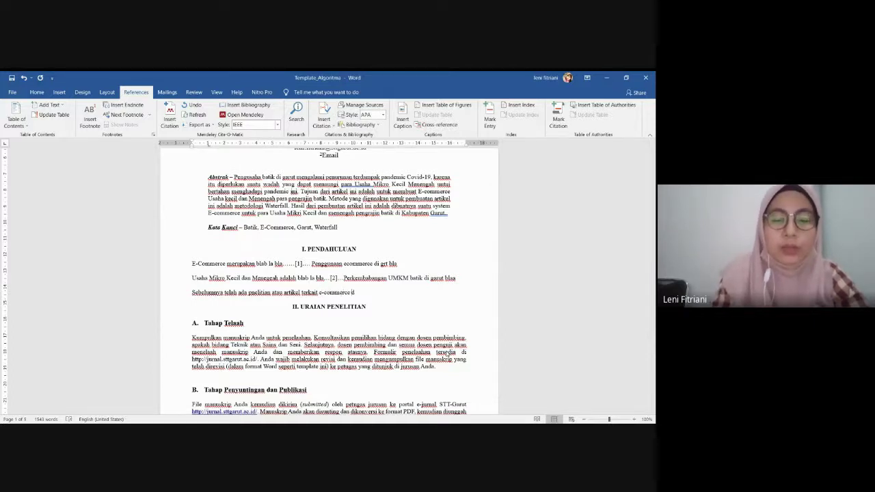
text(ala)
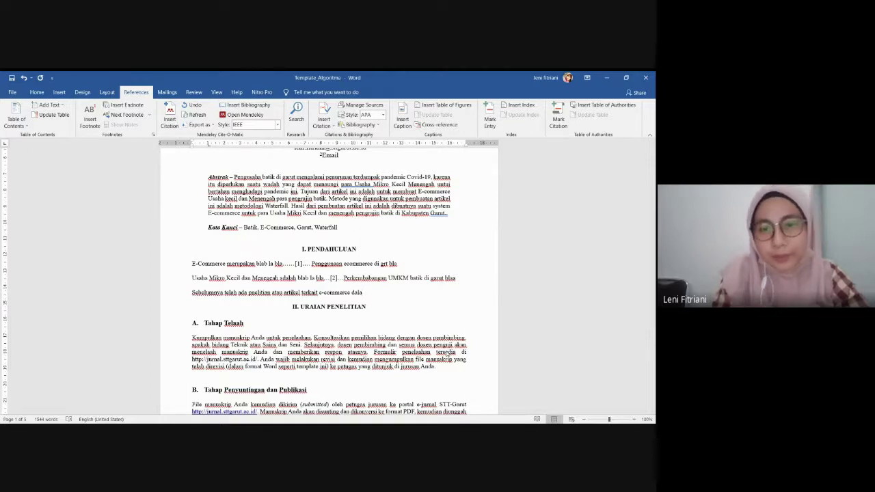
text(m )
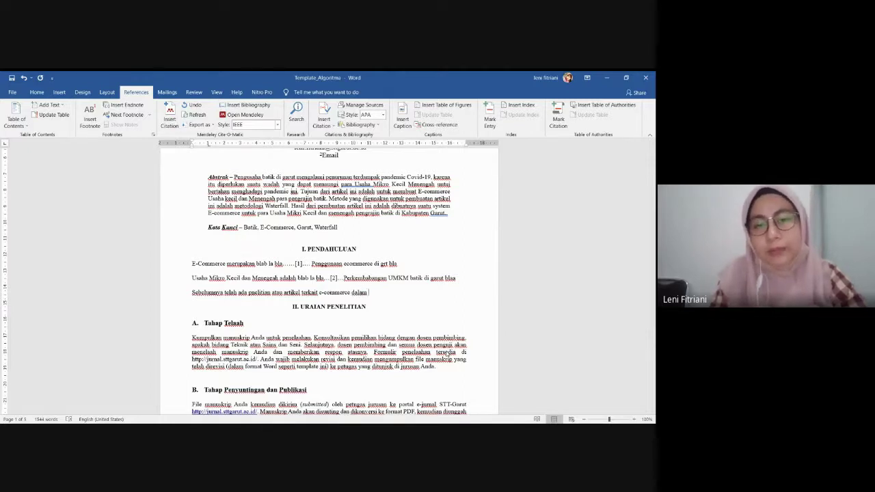
text(U)
text(M)
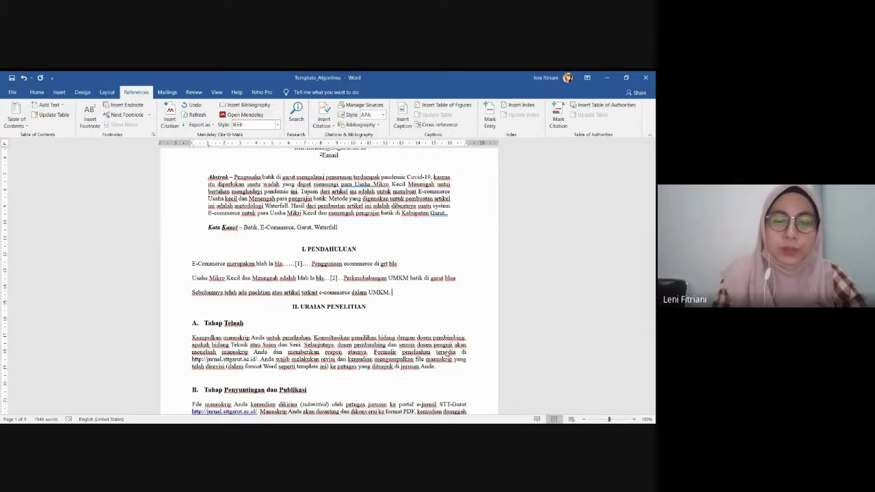
text(, seperti)
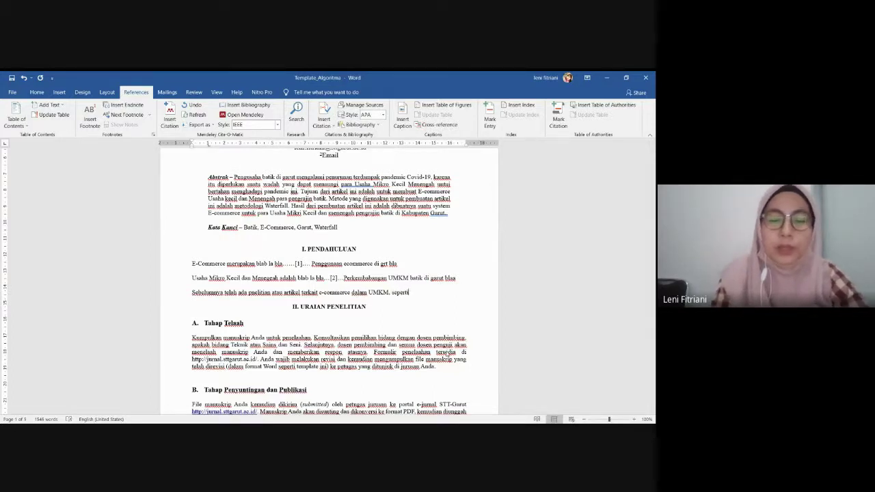
text( peneli)
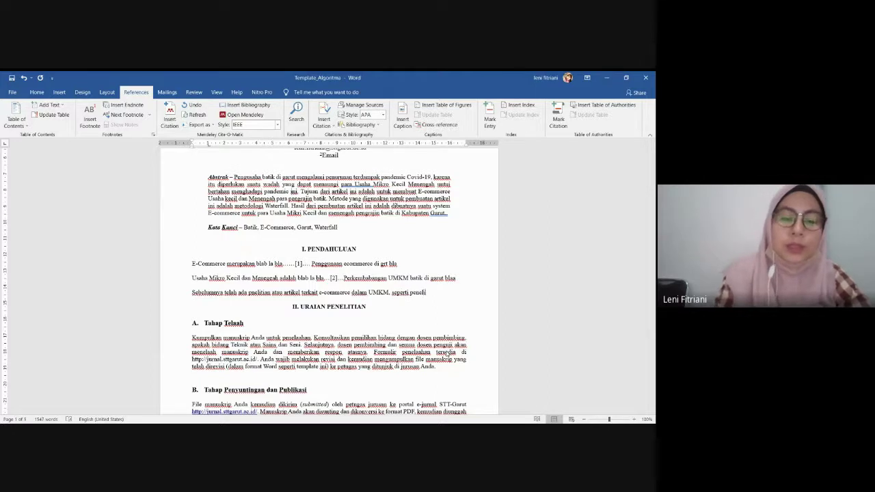
text(tian pertama )
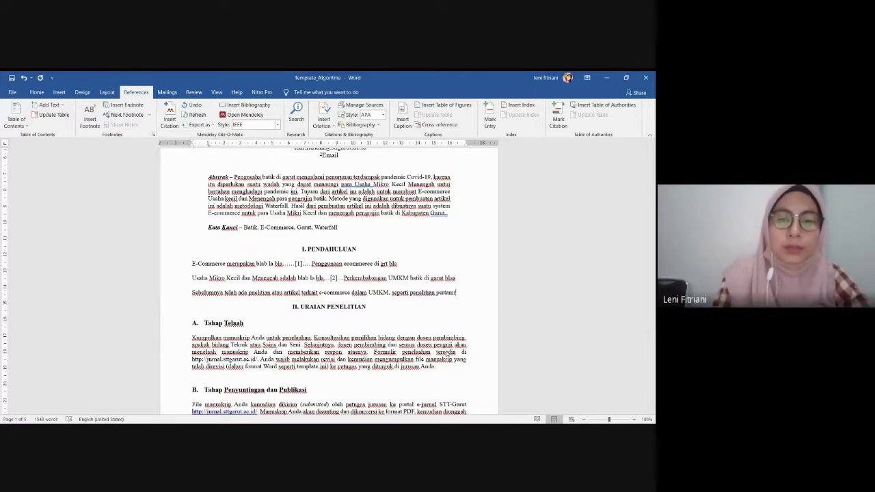
text(mengenai)
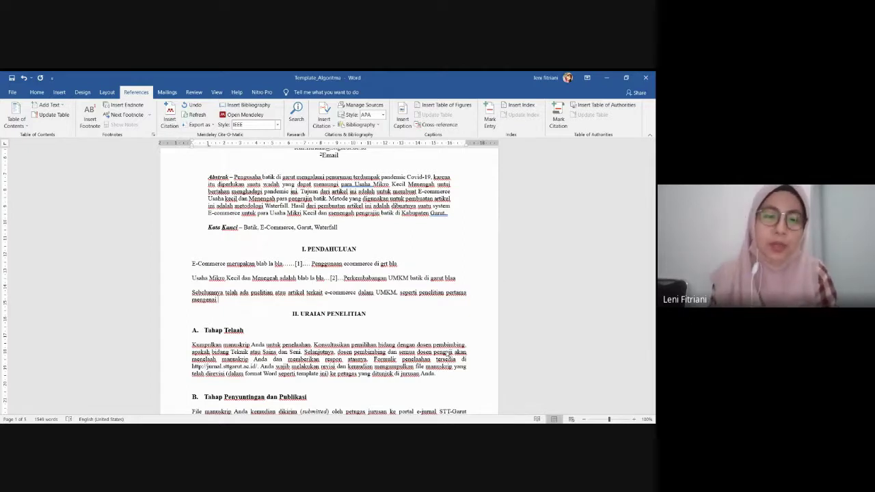
text(UM)
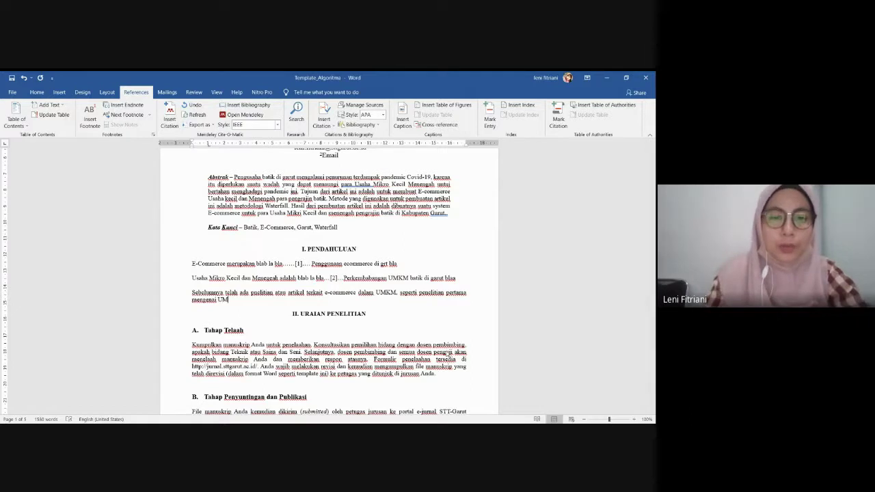
text(KM)
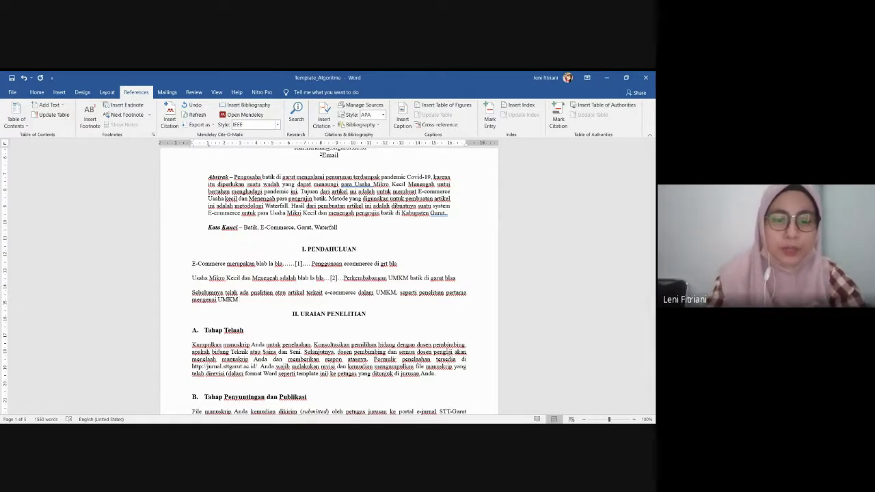
text( yang di ja)
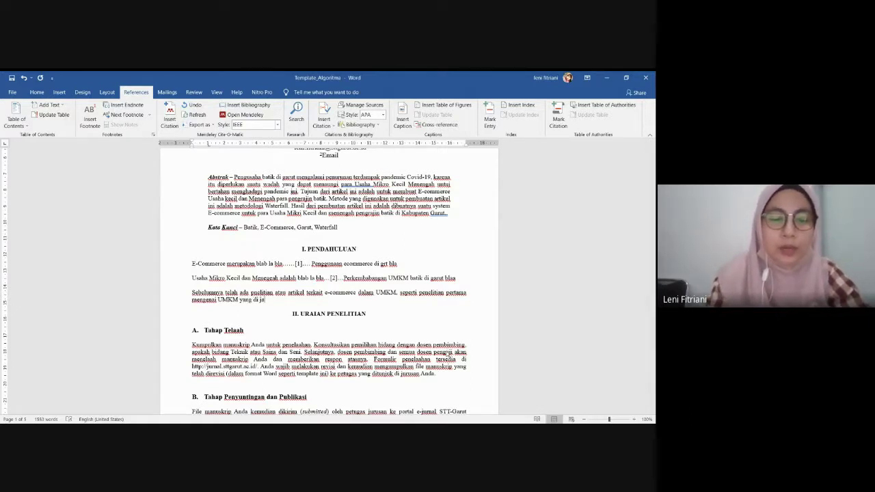
text(wa timur)
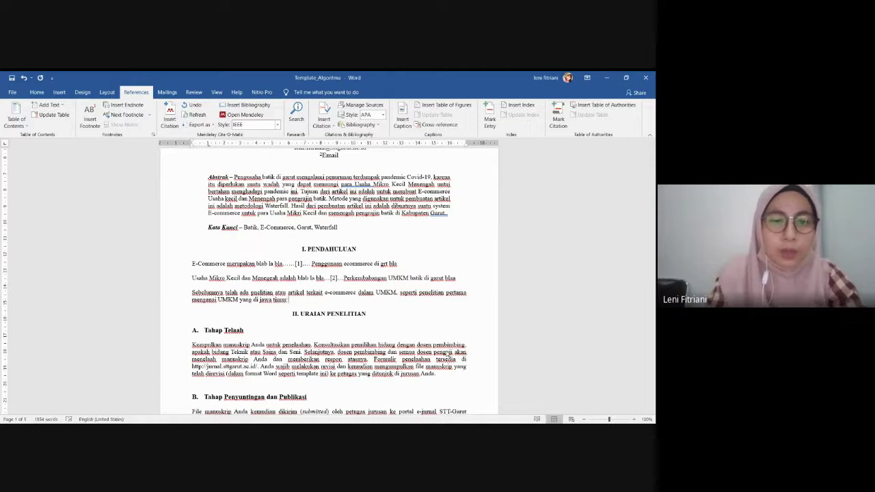
text( terkait)
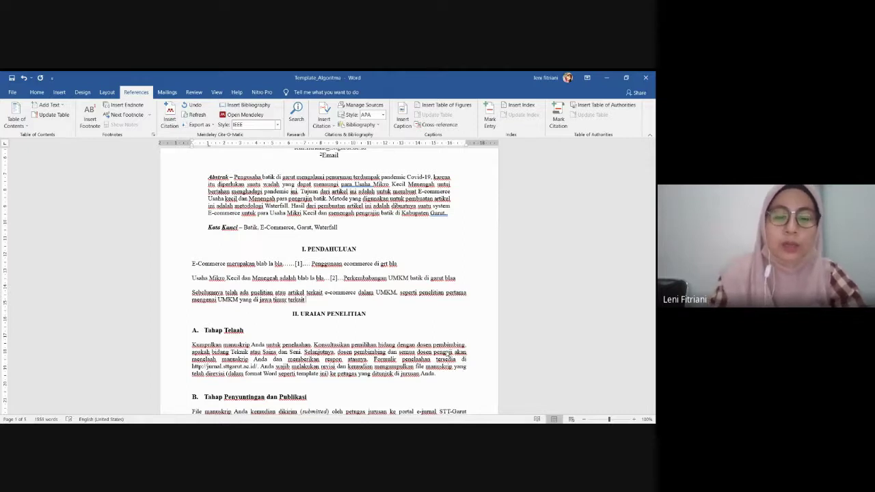
text( UMKM )
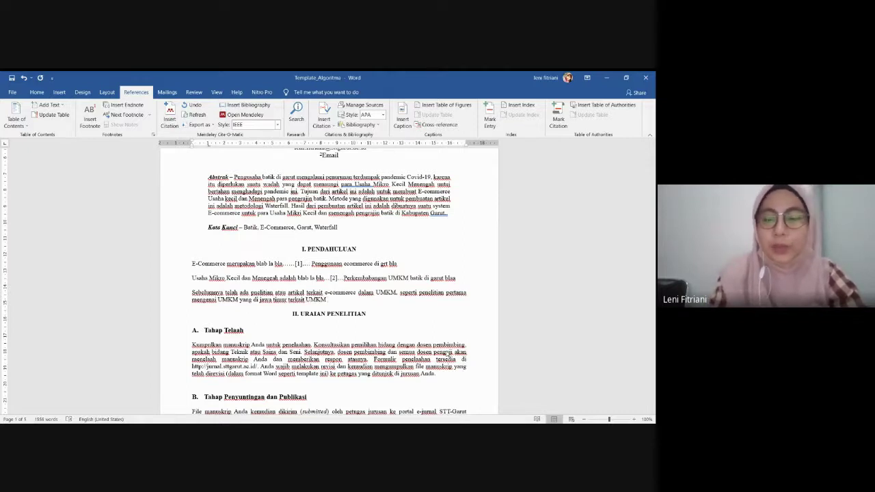
text(makanan ri)
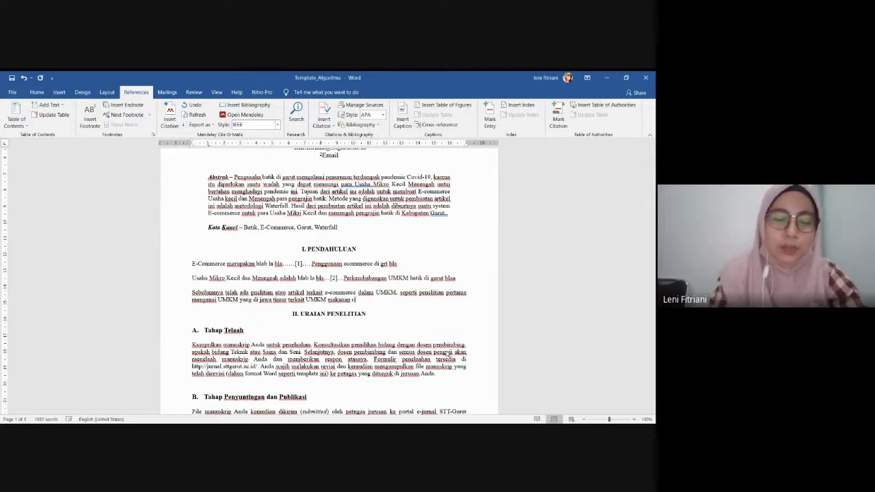
text(ngan)
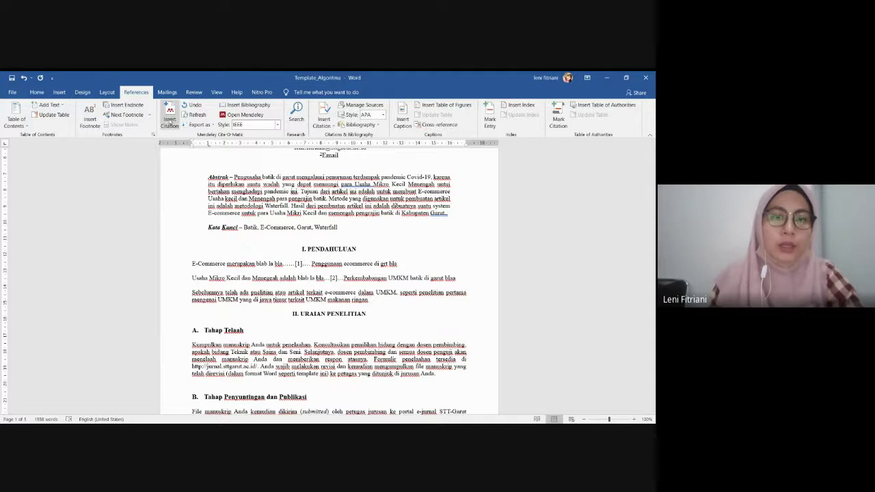
Cite [3], then add ', penelitian kedua mengenai E-commerce untuk pengrajin sepatu di bandung' with citation [4]
click(170, 124)
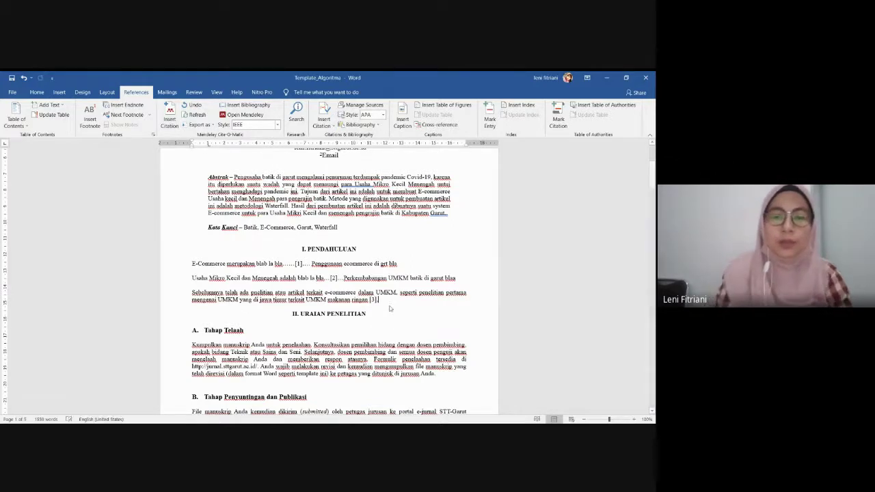
text(, penelitia)
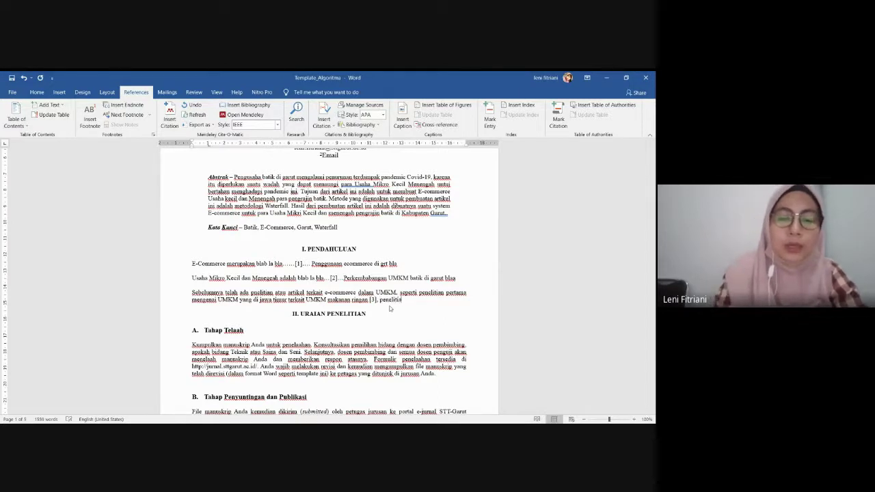
text(n kedua mengenai )
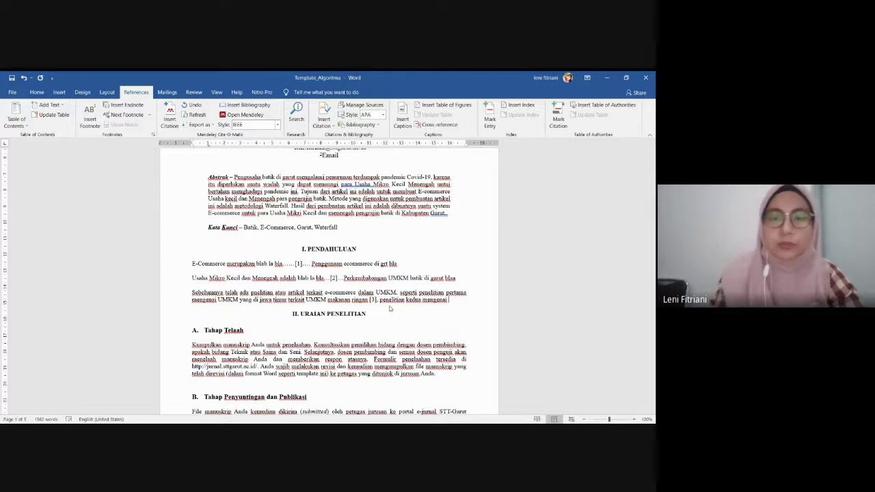
text(UM)
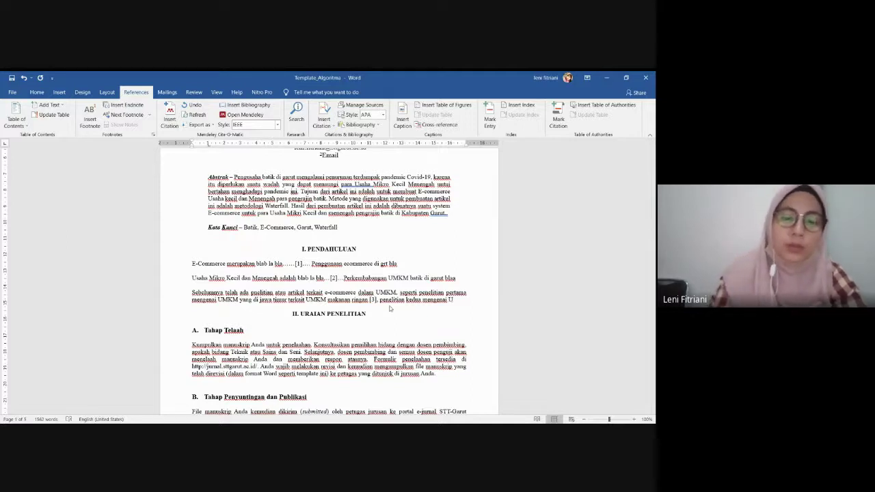
key(BackSpace)
key(BackSpace)
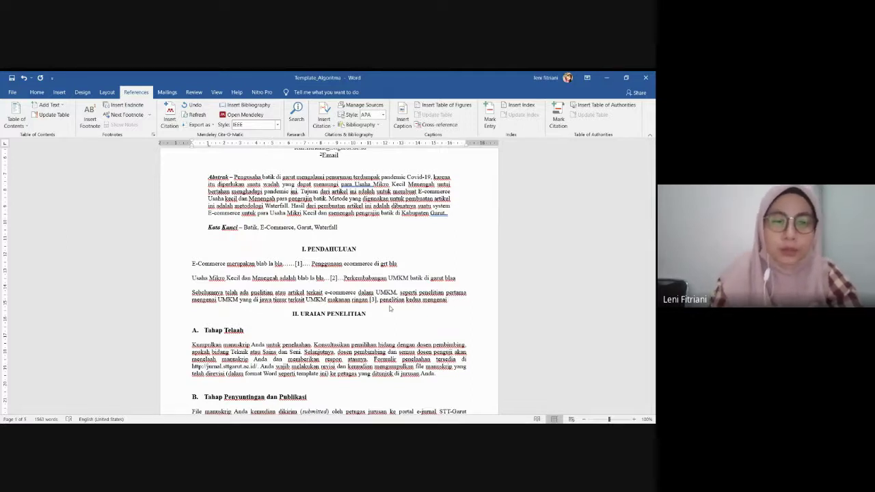
text(E-co)
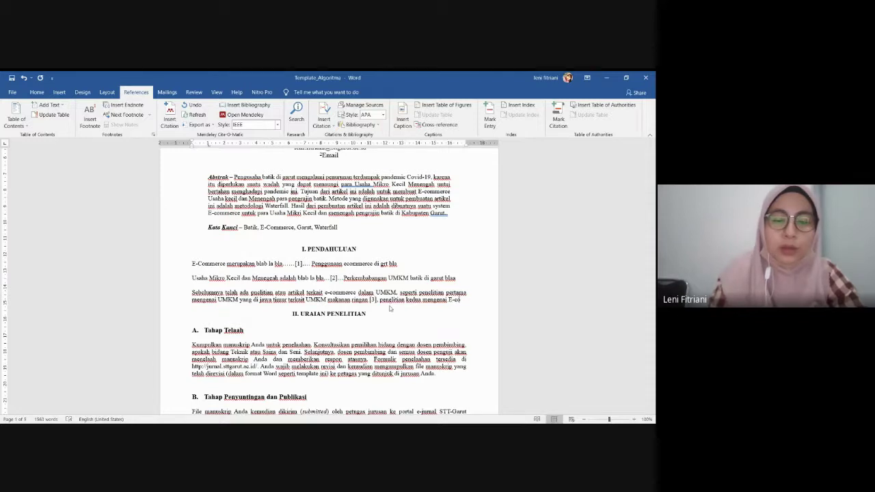
text(mmerce u)
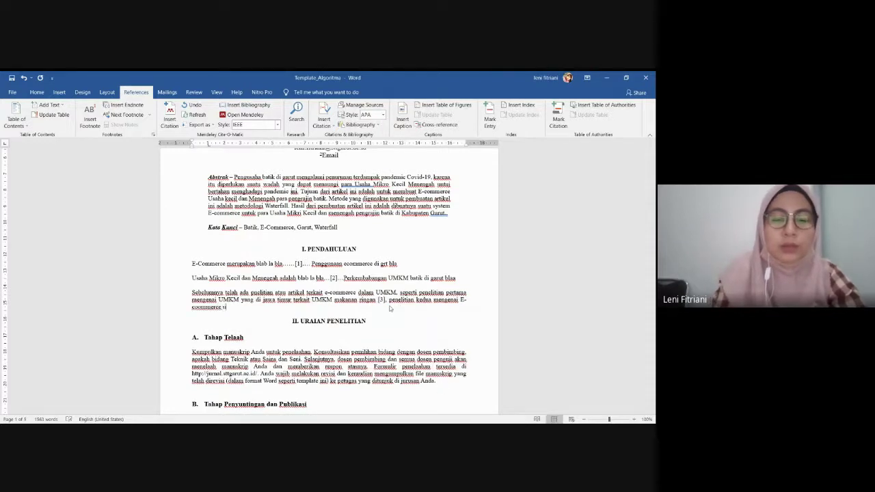
text(ntuk)
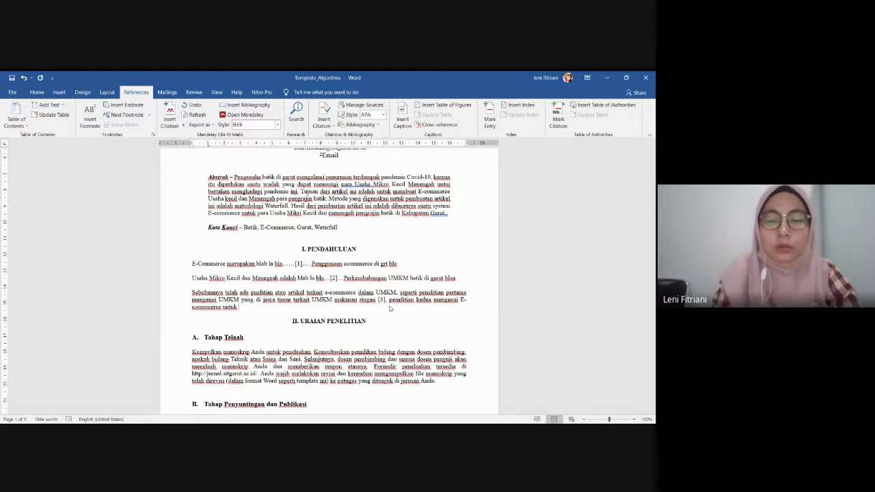
text(p)
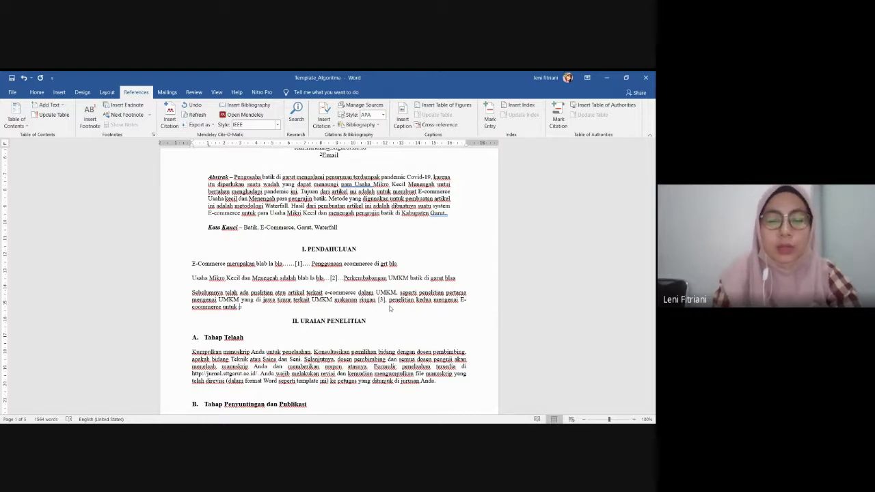
text(engai)
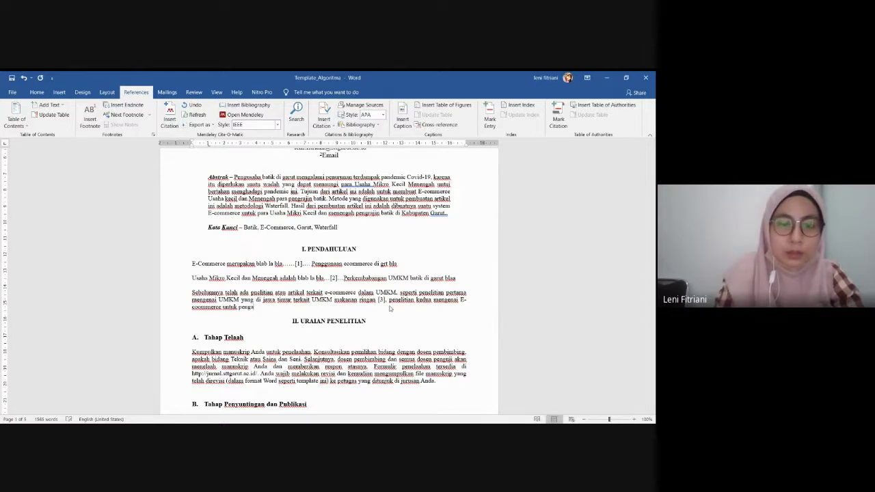
key(BackSpace)
key(BackSpace)
text(rajin se)
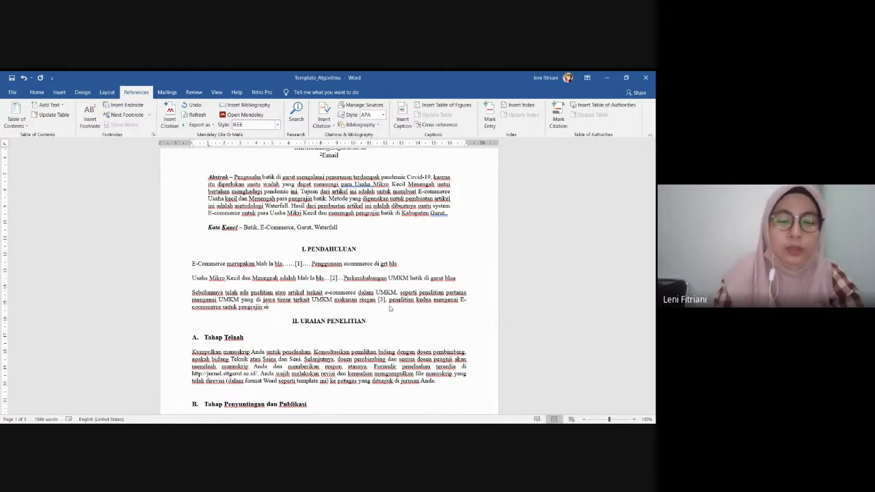
text(pa)
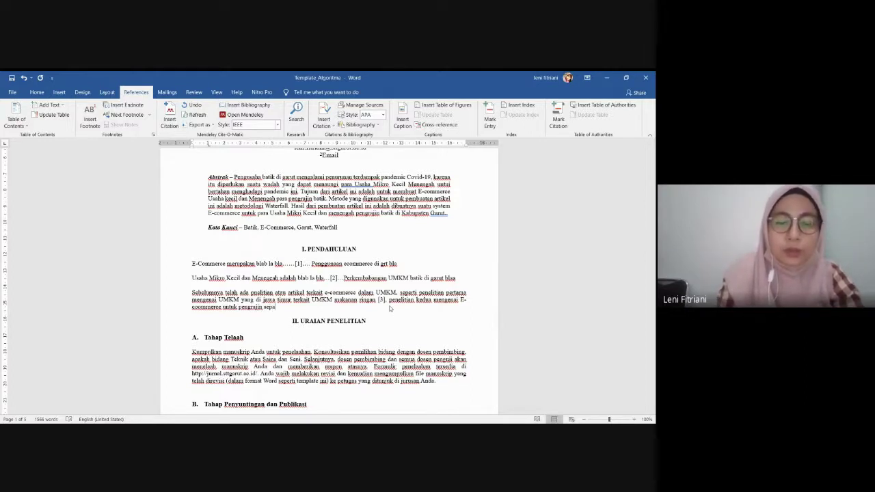
text(tu di bandun)
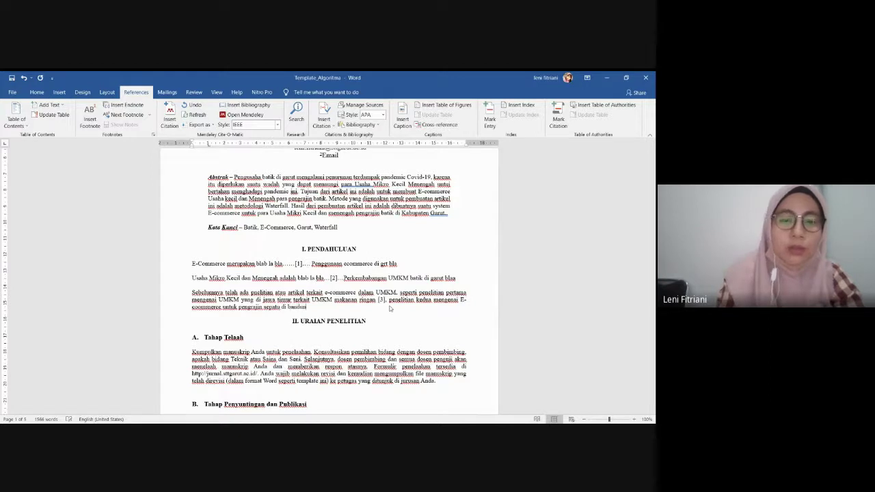
text(g)
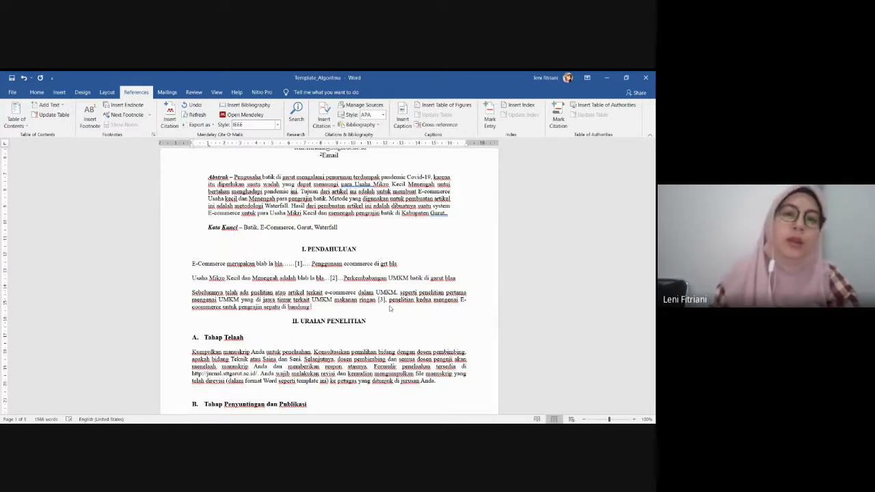
click(170, 113)
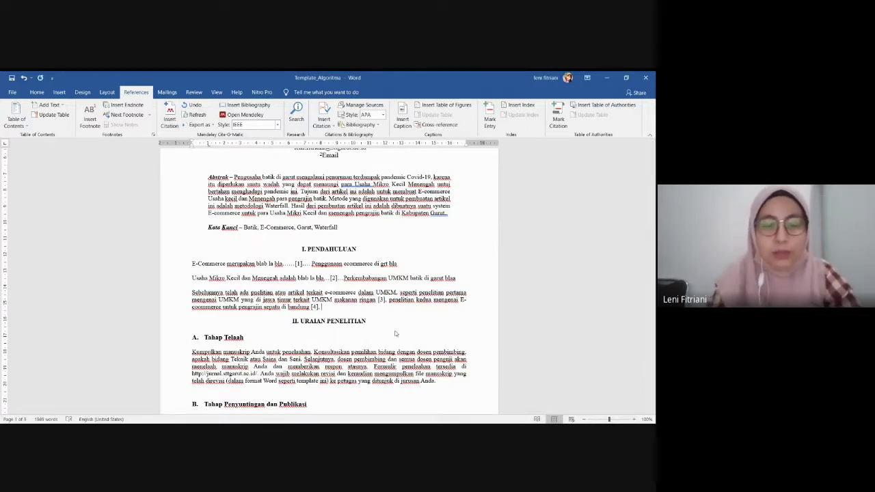
Begin the sentence 'Gap analisis dari kedua artikel tersebut' after citation [4]
text(dari)
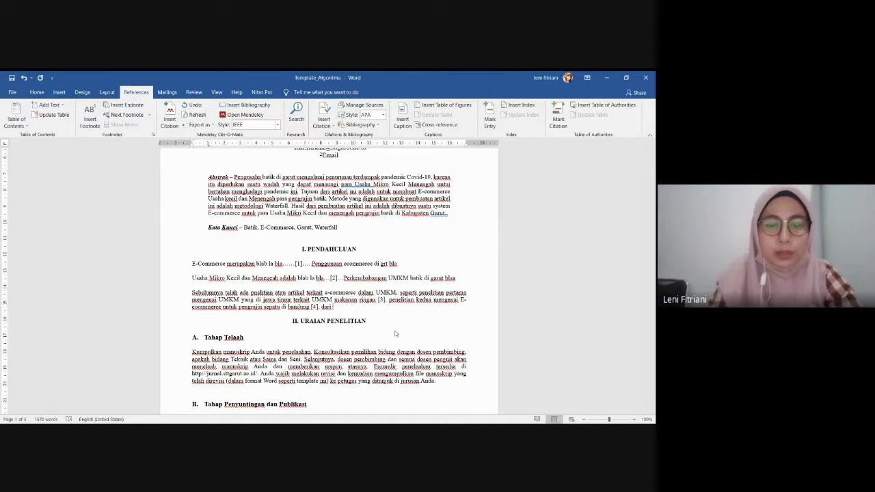
text( ledua)
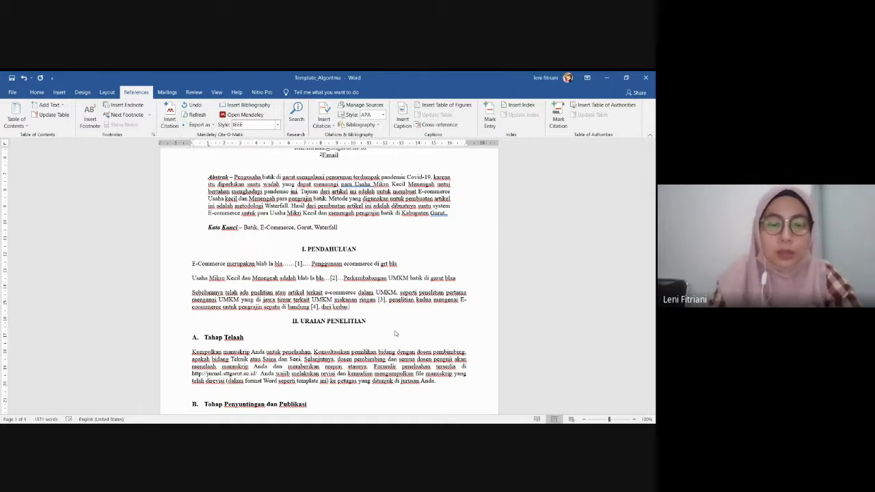
text( urtikel)
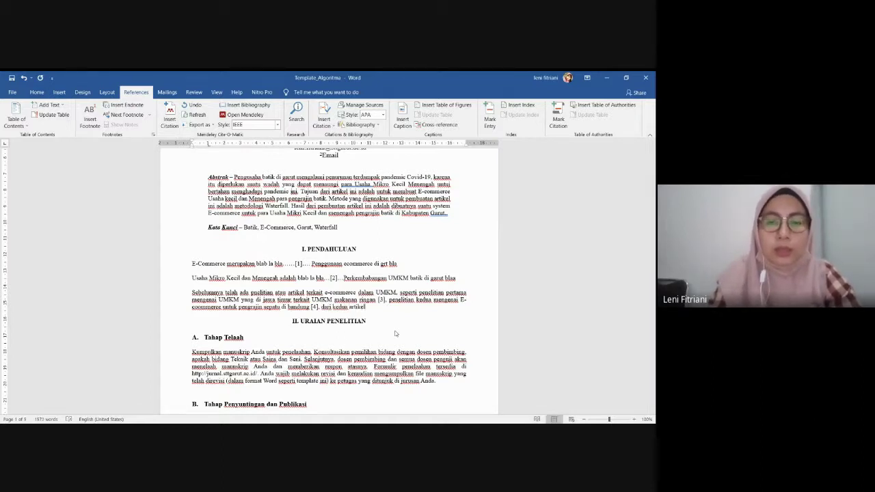
text( tersebut)
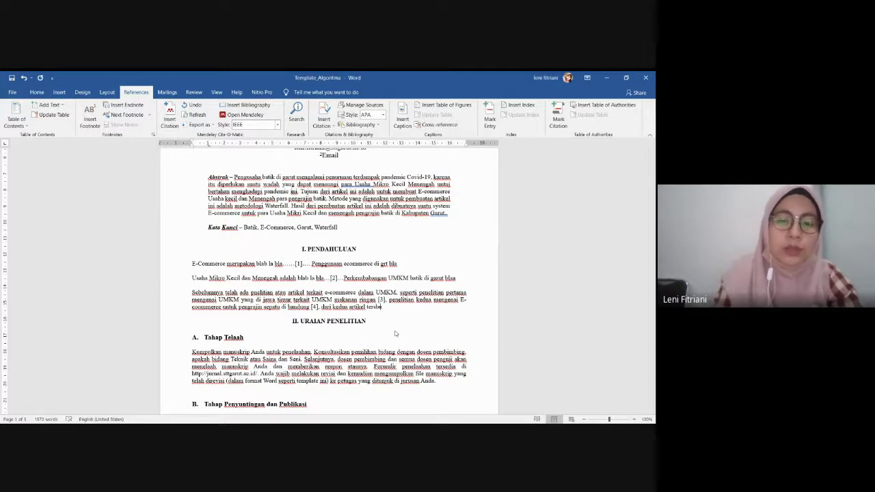
key(BackSpace)
key(BackSpace)
key(BackSpace)
key(BackSpace)
key(BackSpace)
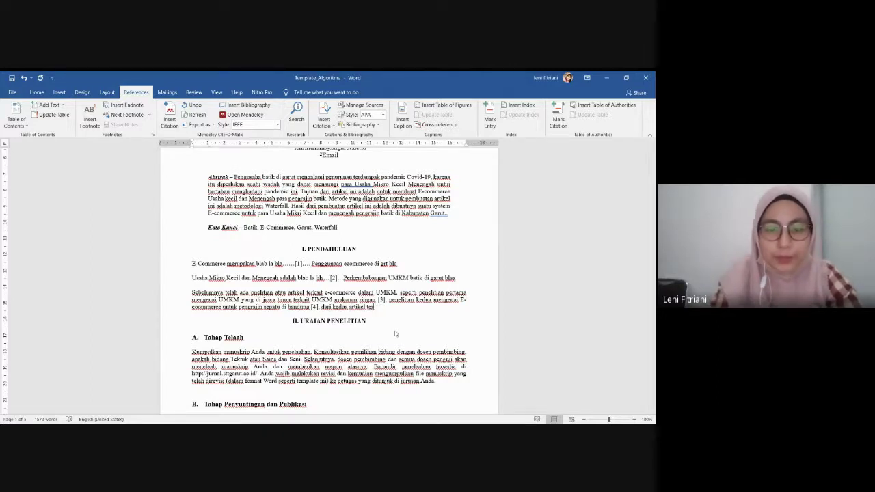
text(sebut)
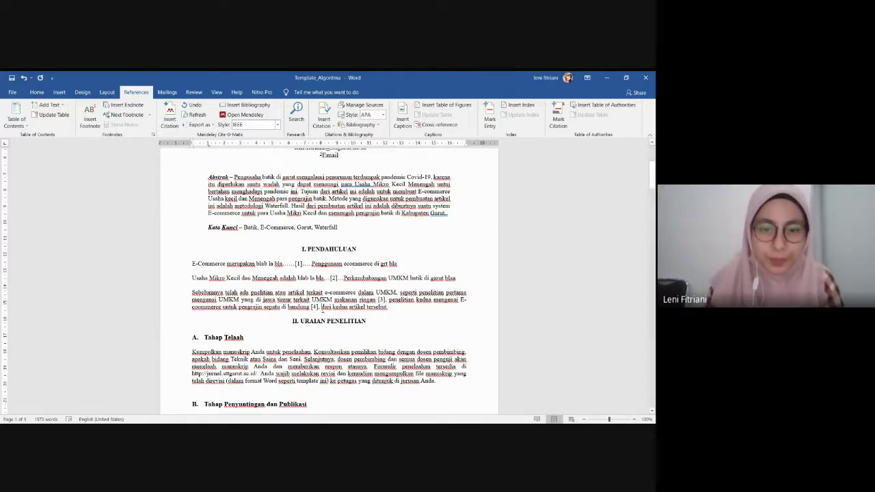
text(Gap analisis)
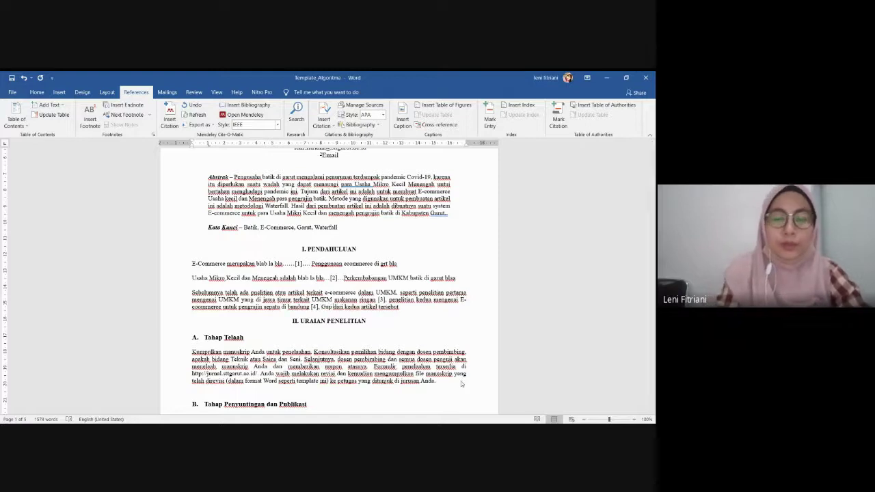
text(si)
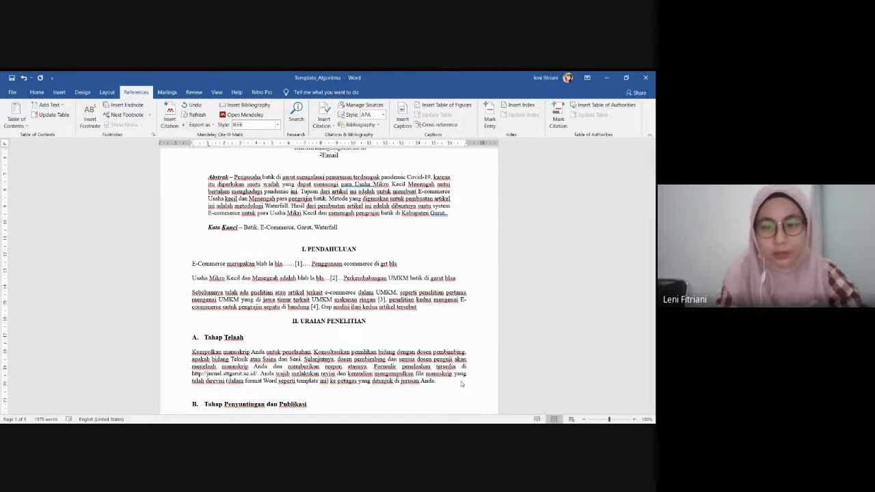
key(BackSpace)
text(s)
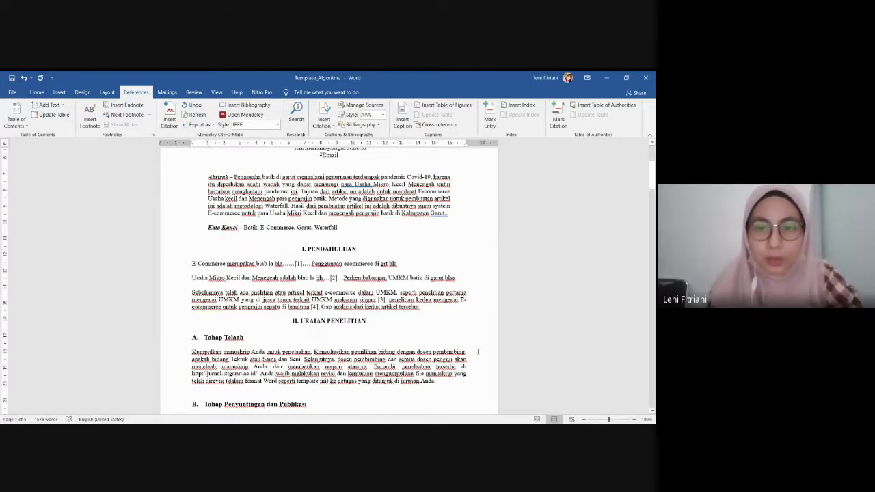
click(445, 306)
State there is no research on Garut batik craftsmen, ending 'penulis mengambil penelitian dengan judul......'
text(ad)
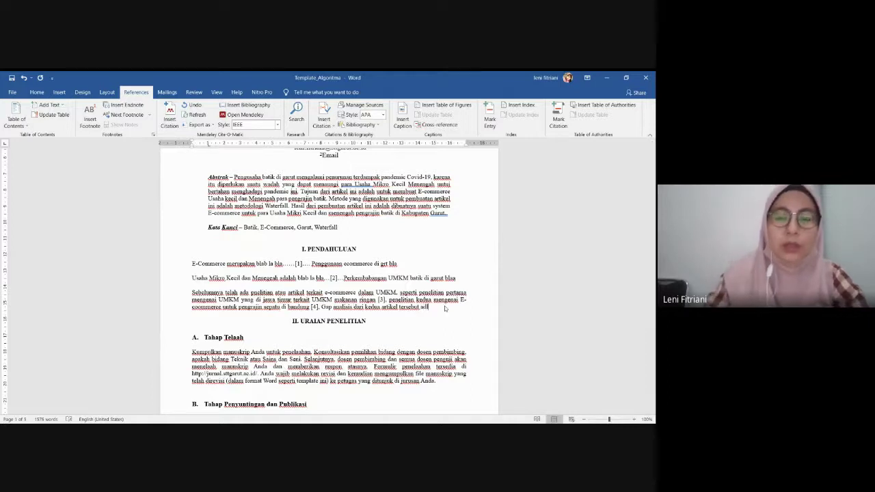
text(alah)
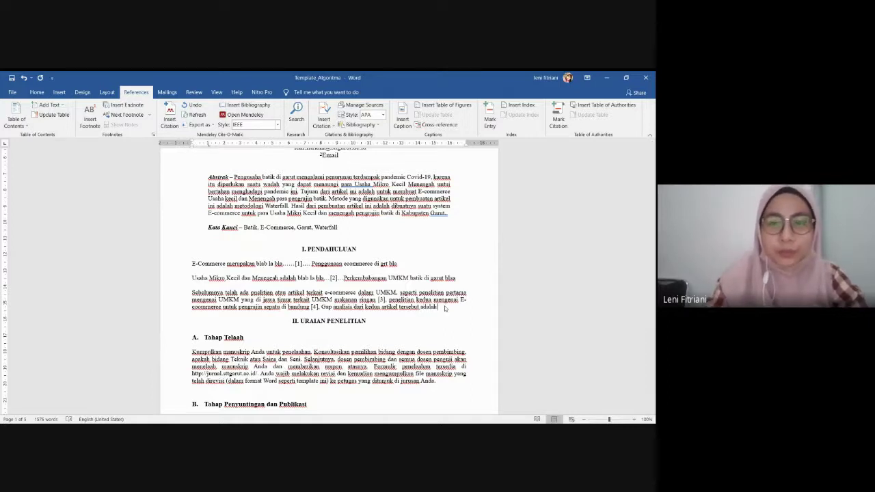
text( berum adanya)
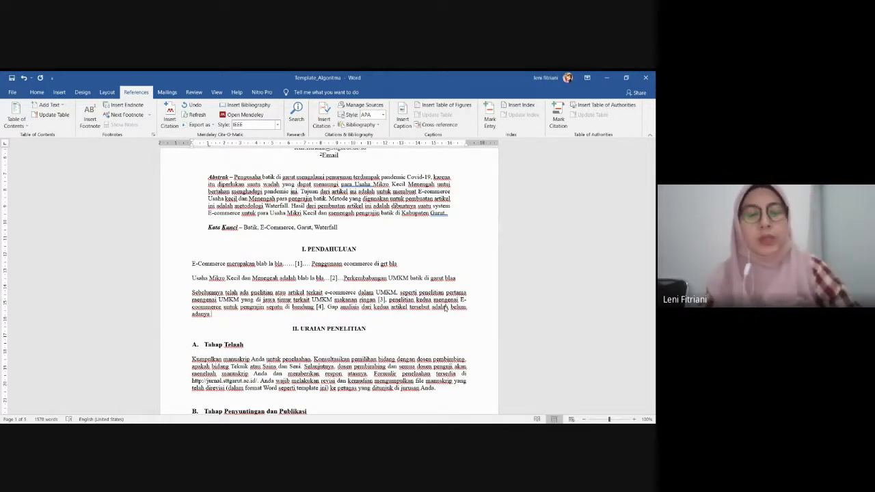
text( penelitia)
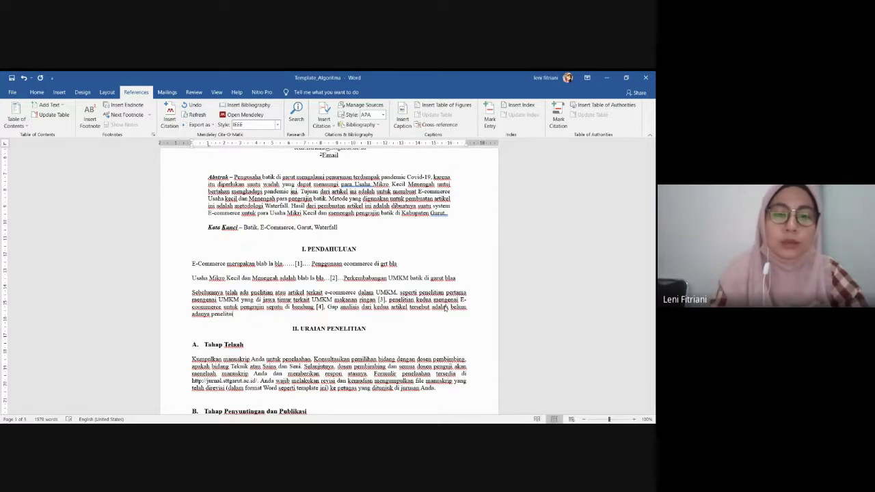
text(n yang membi)
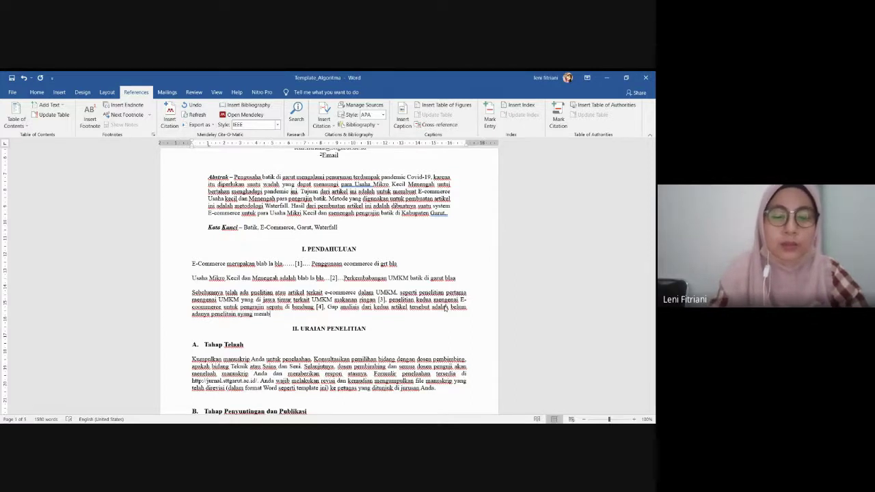
key(BackSpace)
text(ahas )
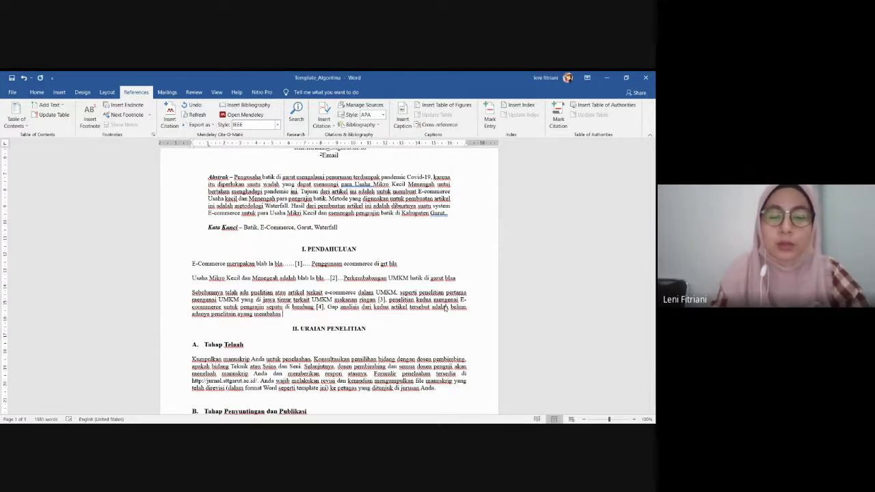
text(peng)
text(ali)
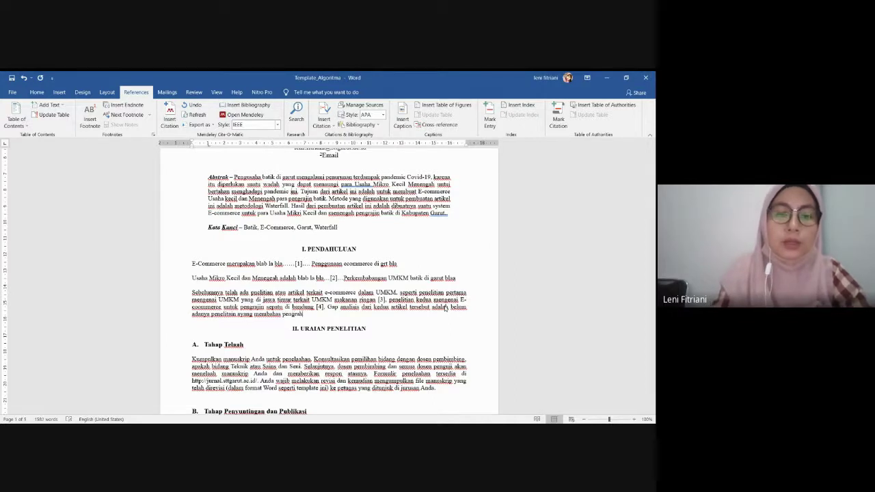
text(in b)
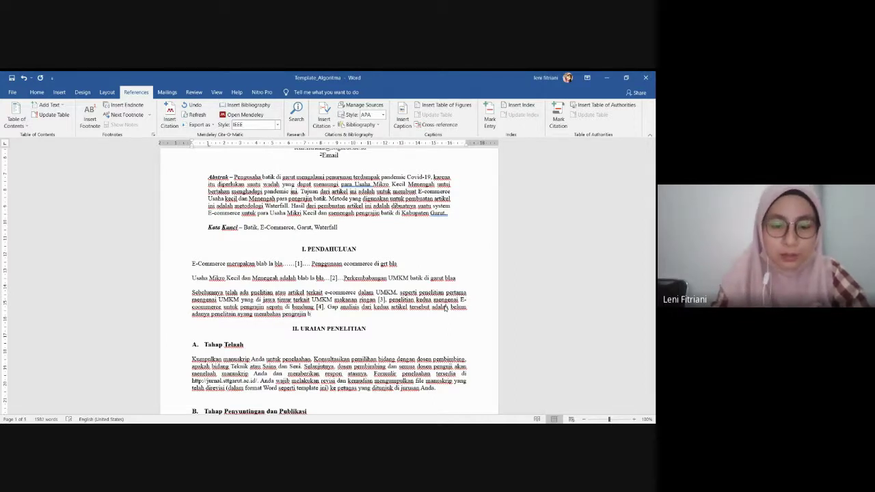
text(atik di d)
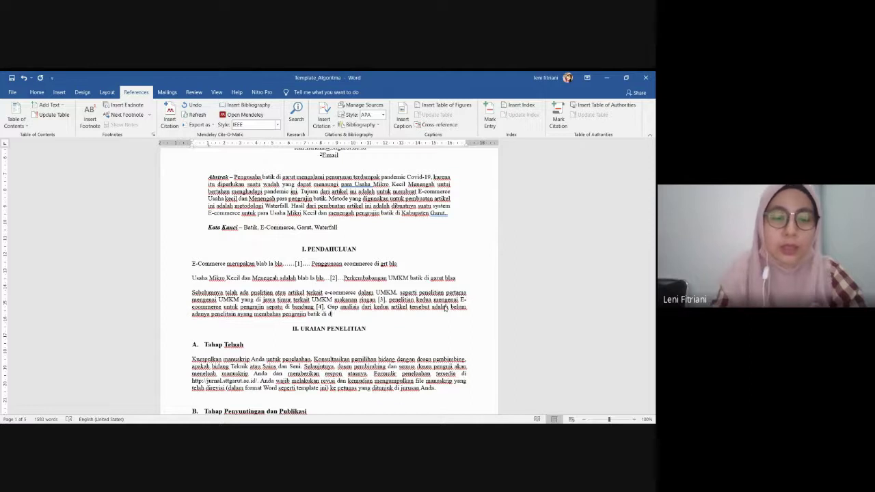
text(aerah gar)
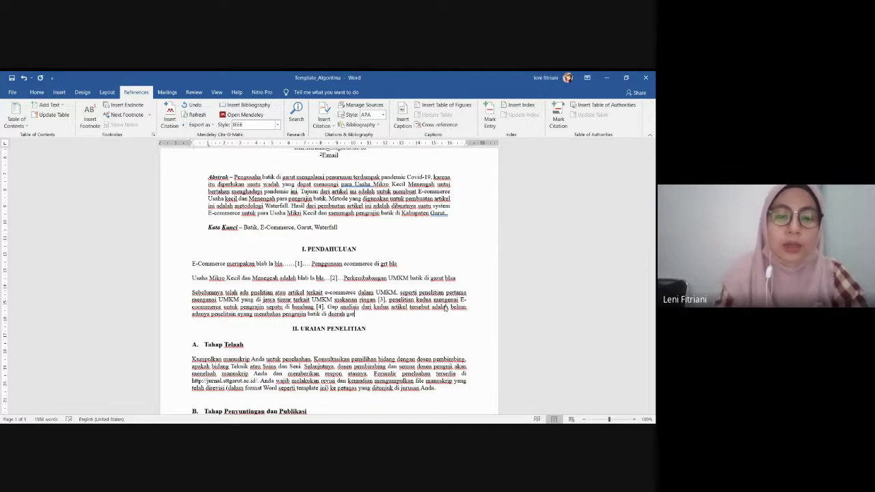
text(ut)
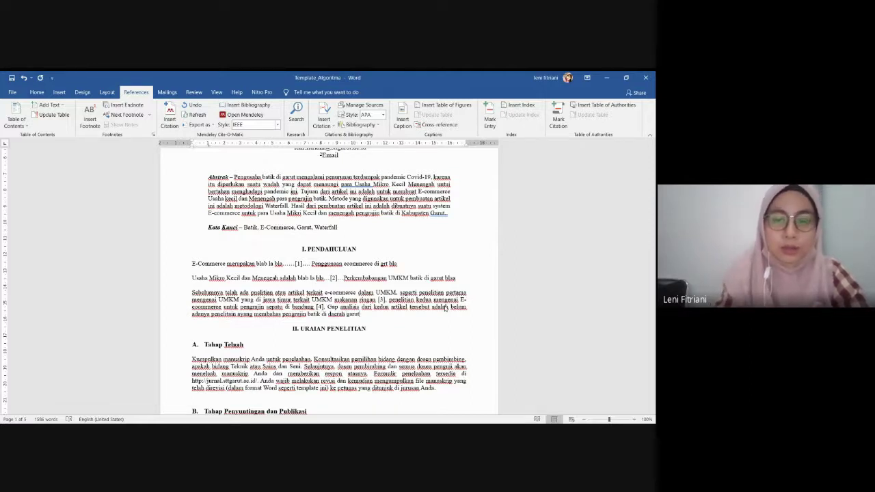
text(, d)
text(leh k)
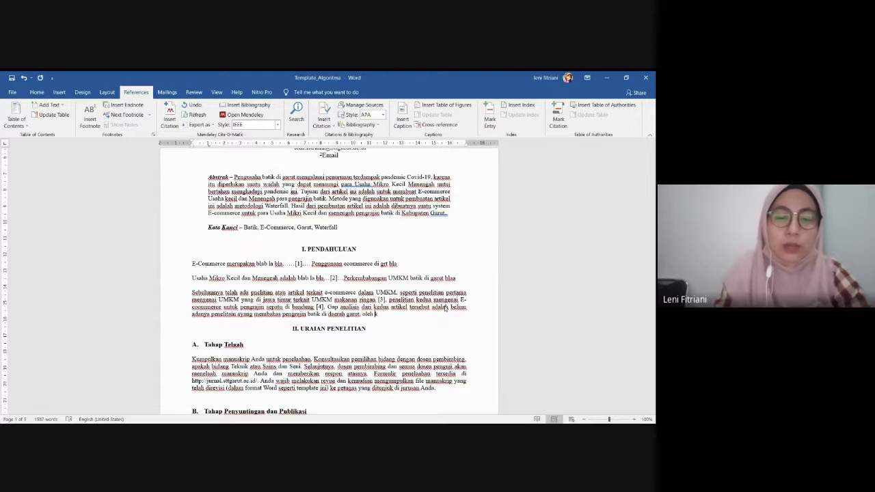
text(aren)
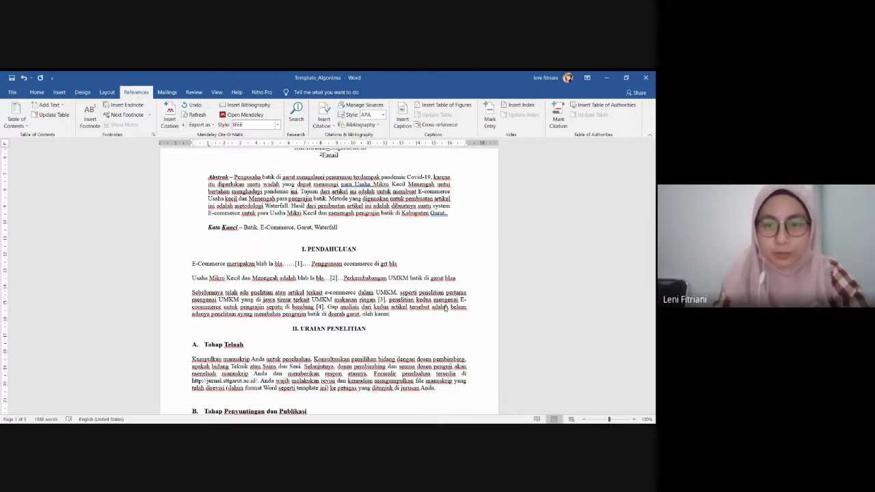
text(a itu)
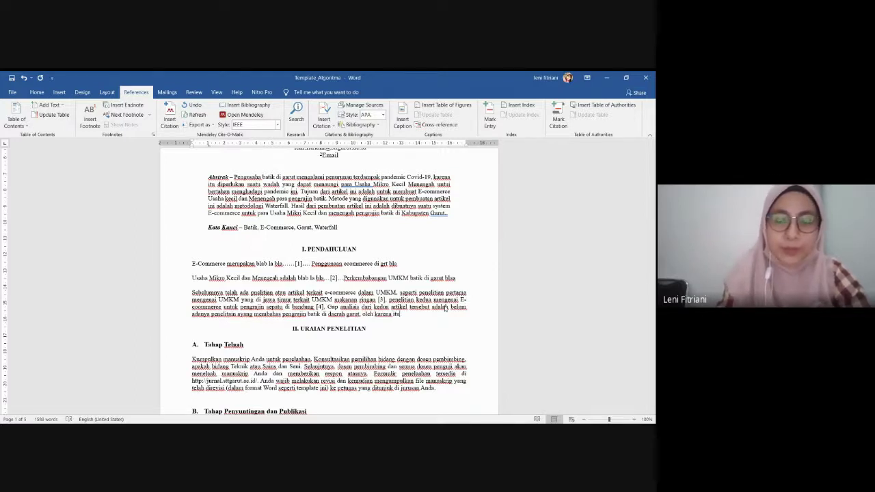
text( peneliti)
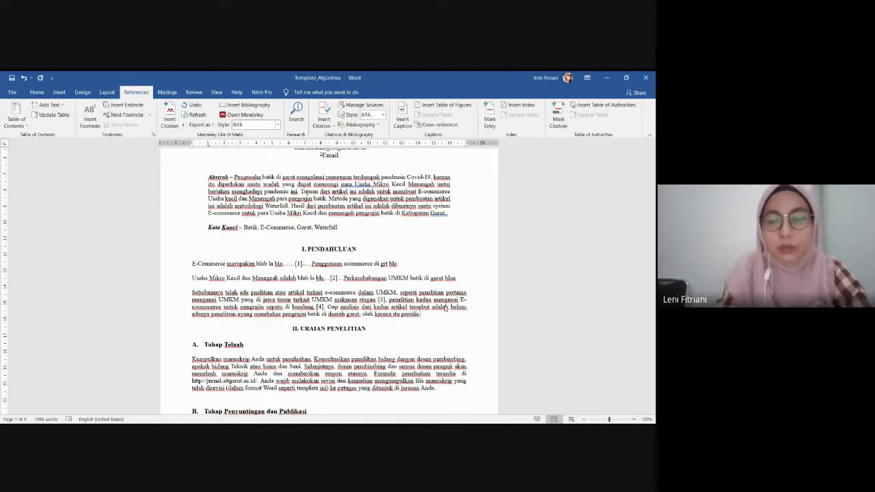
key(BackSpace)
key(BackSpace)
key(BackSpace)
key(BackSpace)
key(BackSpace)
key(BackSpace)
key(BackSpace)
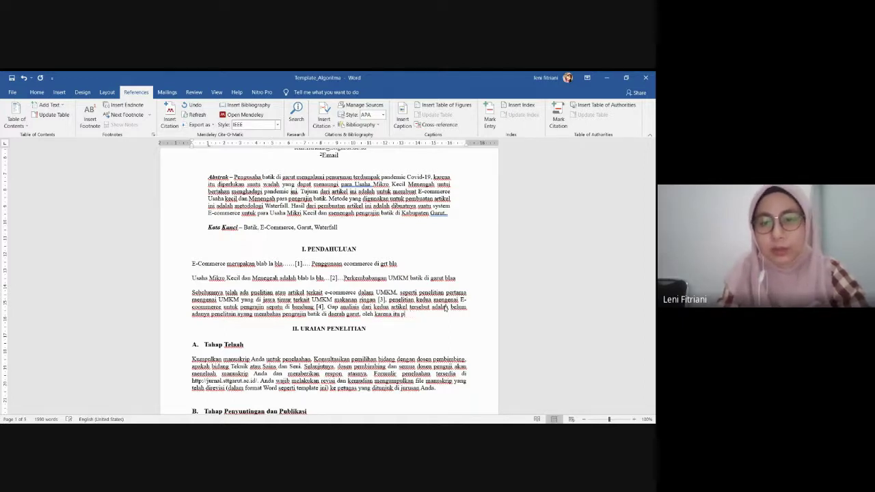
text(penulis)
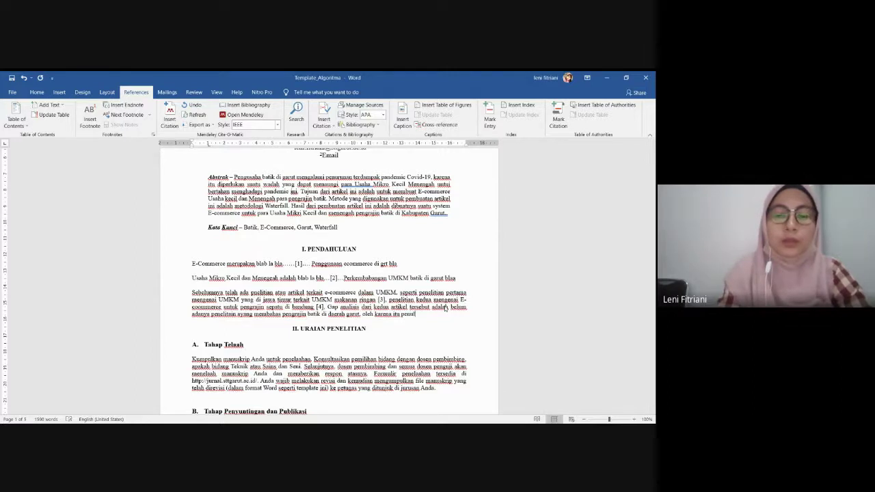
text( menga)
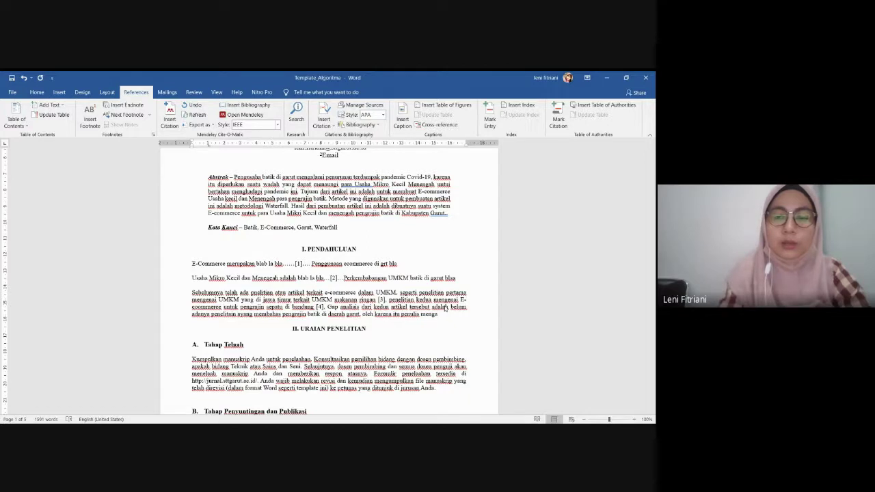
key(BackSpace)
key(BackSpace)
key(BackSpace)
key(BackSpace)
key(BackSpace)
key(BackSpace)
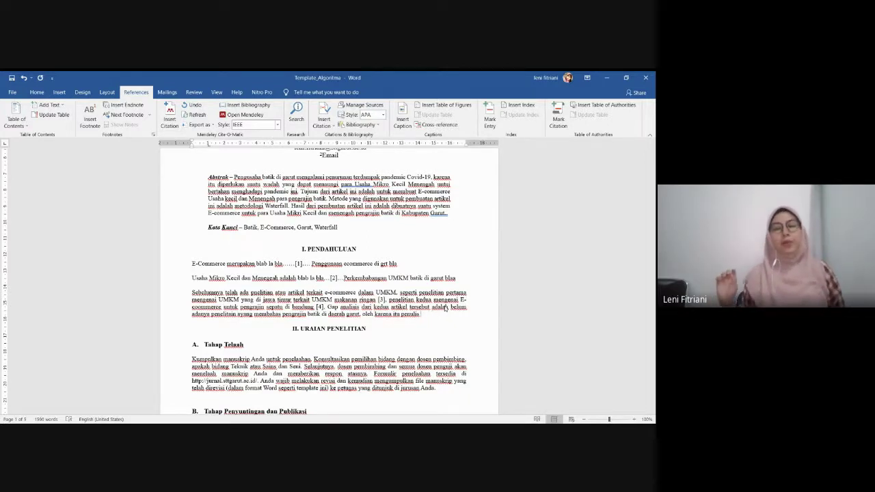
text(men)
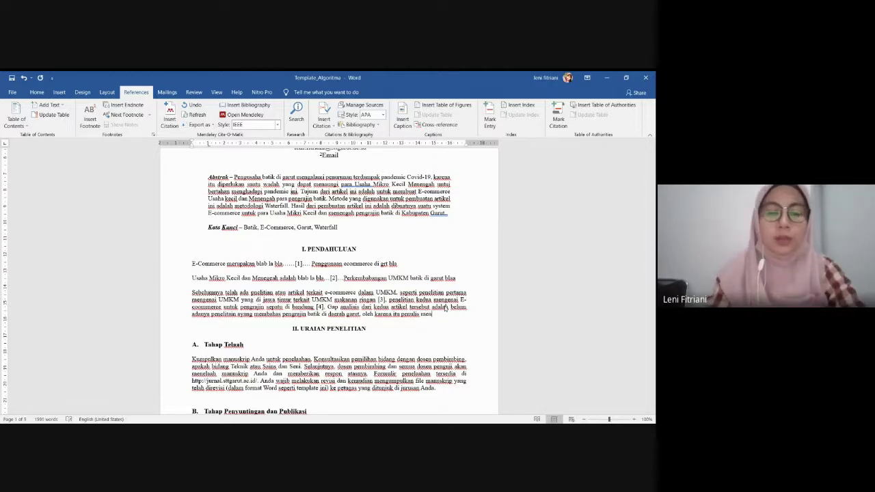
text(gambil peneliti)
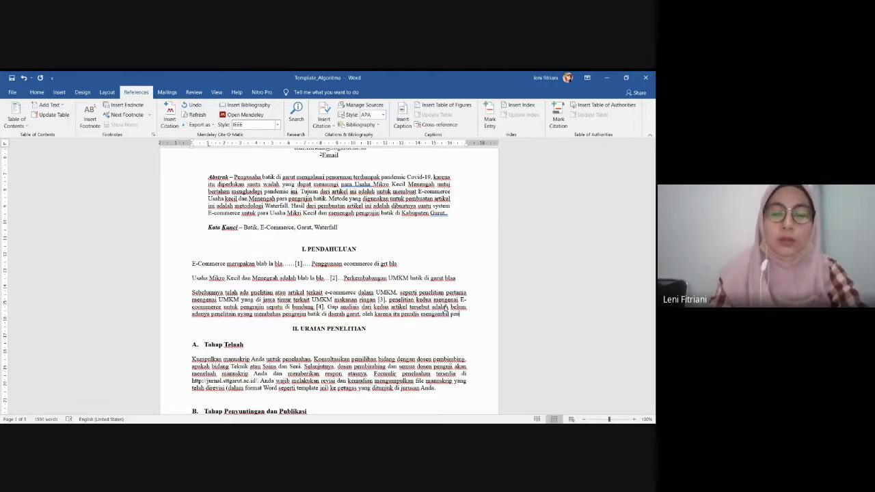
text(an)
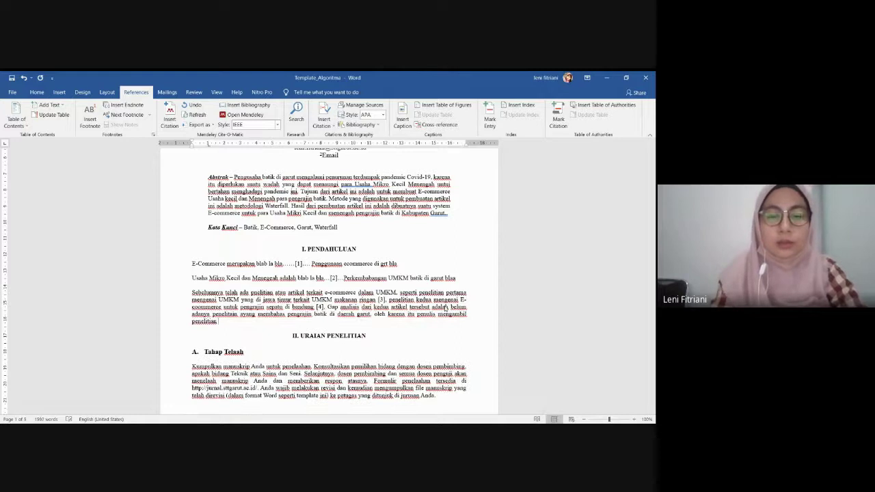
text( denga)
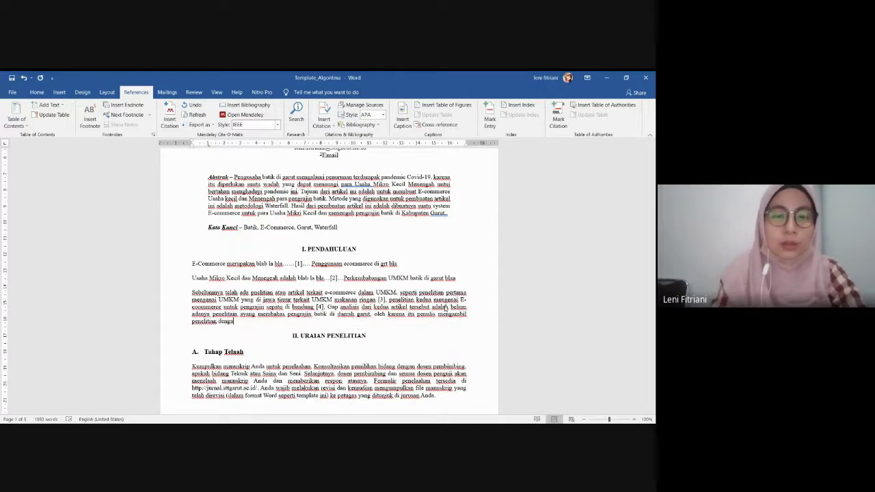
text(n judul)
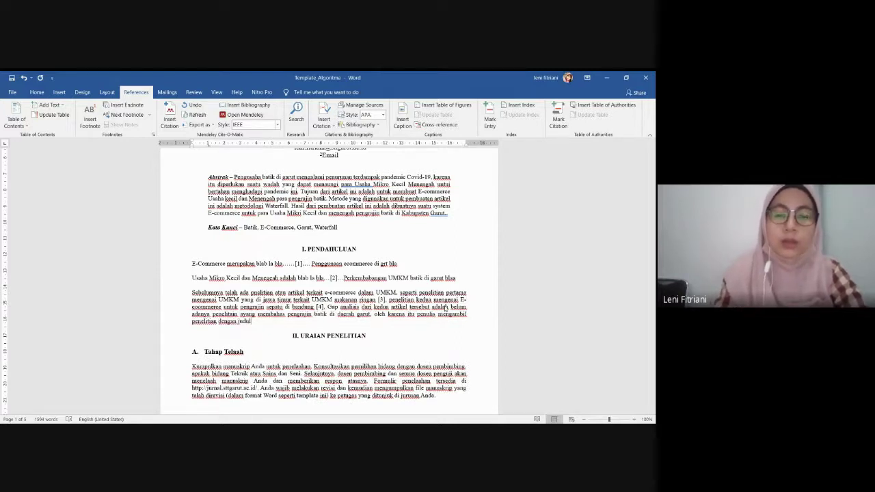
text(......)
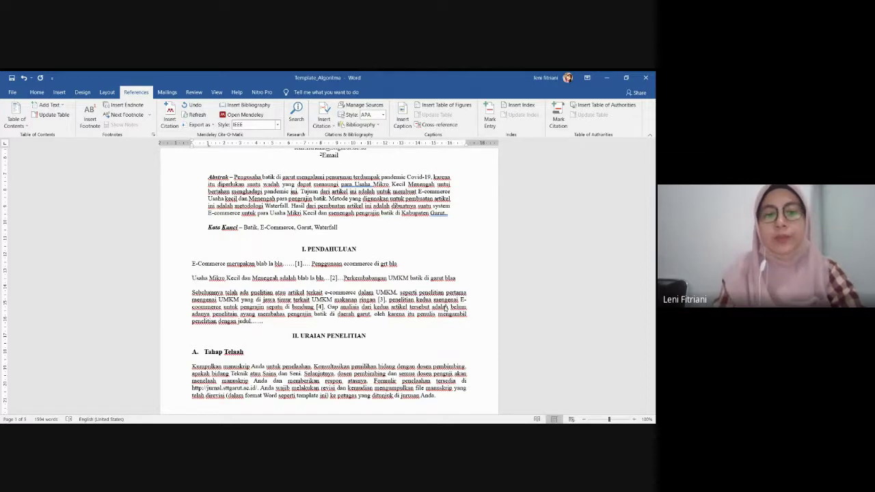
key(Return)
Write a fourth introduction paragraph reading 'Tujuan dari pembuatan artikel ......'
text([)
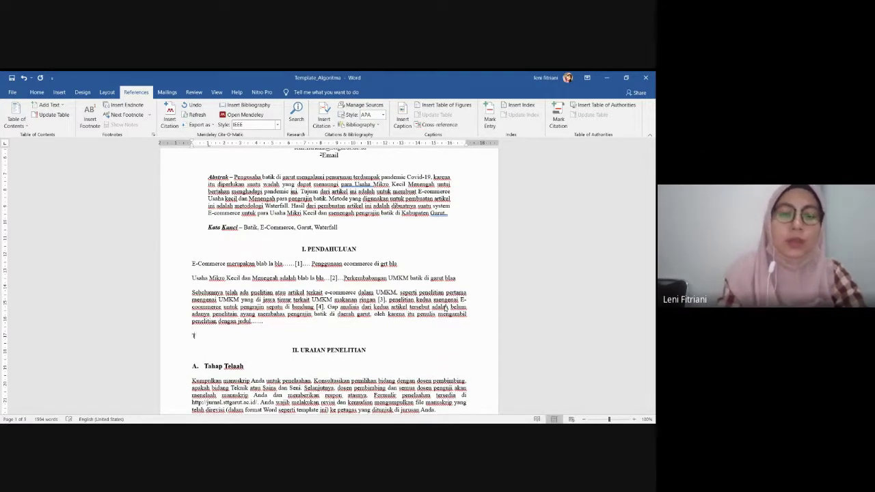
text(uh)
key(BackSpace)
text(juan)
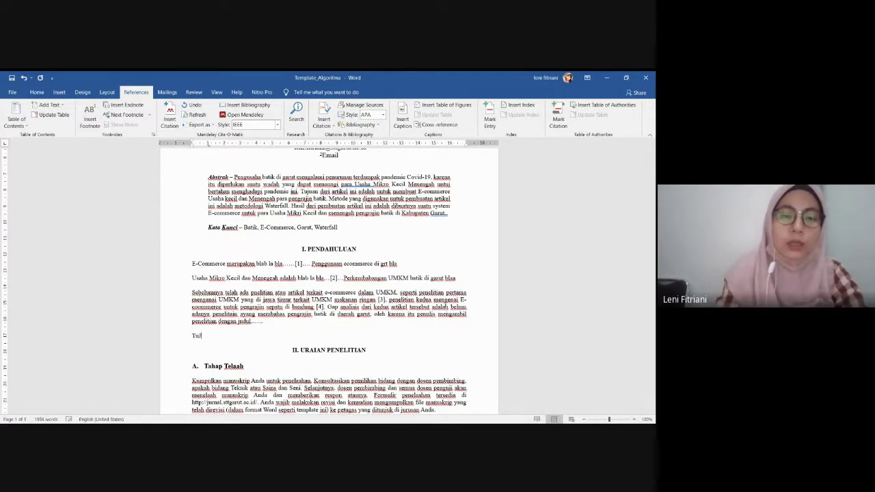
key(BackSpace)
key(BackSpace)
key(BackSpace)
key(BackSpace)
key(BackSpace)
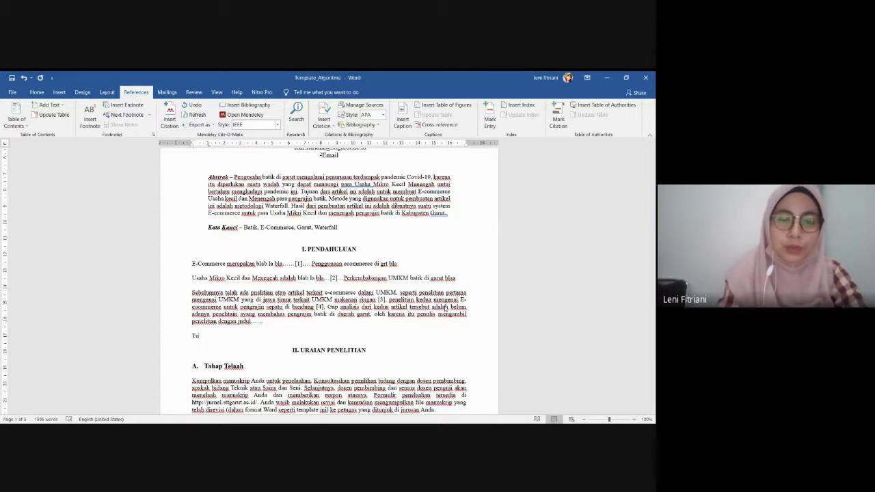
text(juan dari)
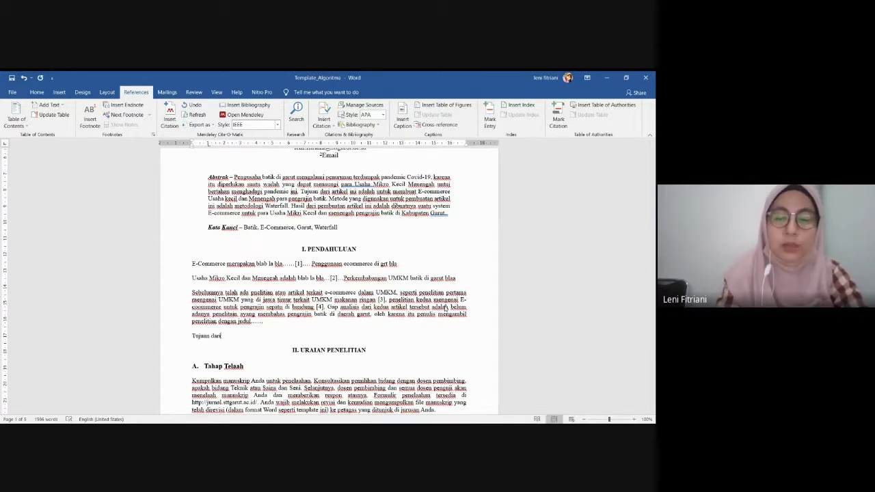
text( pembuatan )
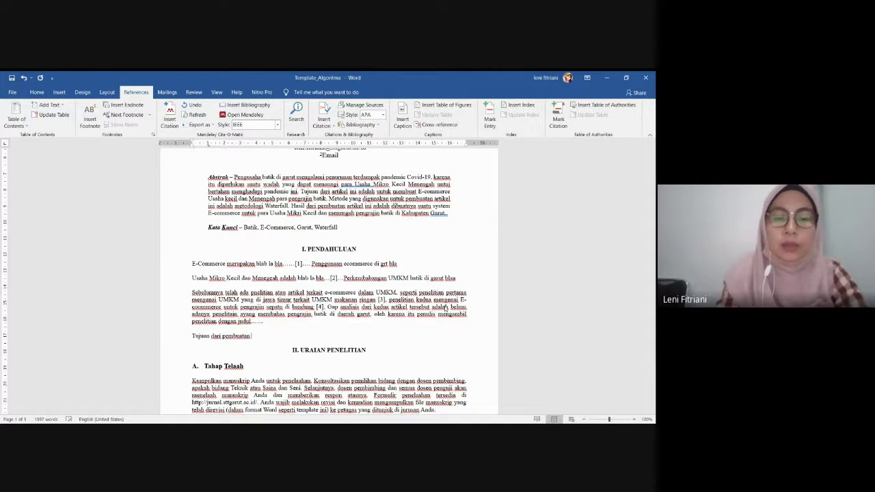
text(artikel)
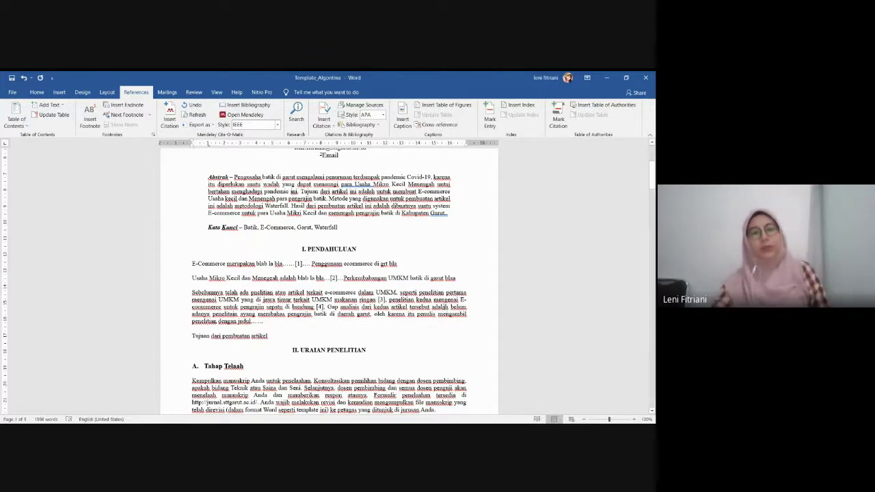
scroll(398, 327, down, 1)
text(......)
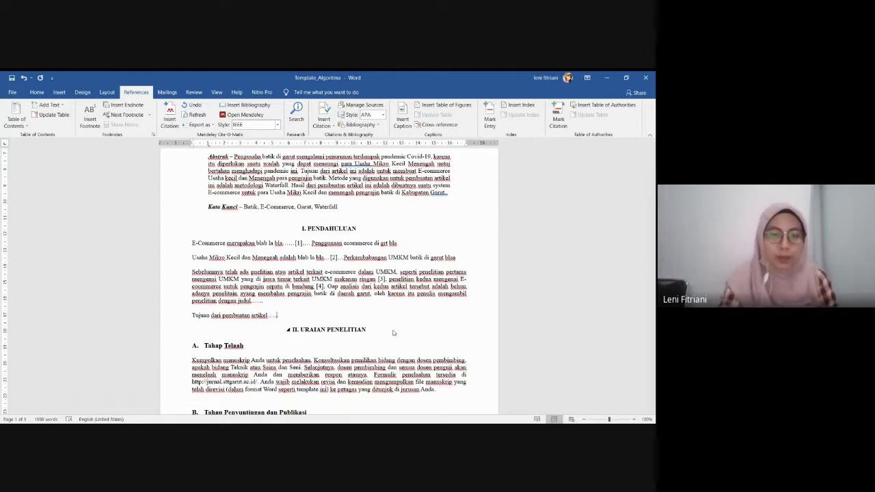
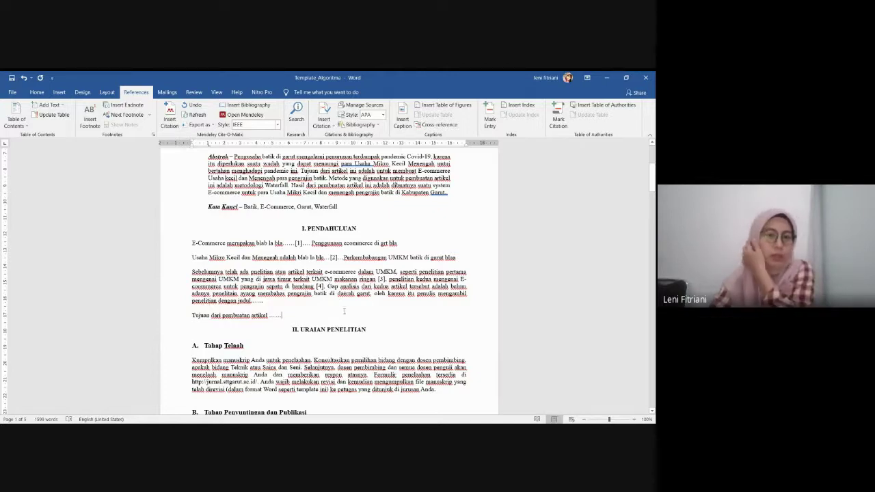
Delete the template's sample subsections A through E under Uraian Penelitian
scroll(344, 312, down, 2)
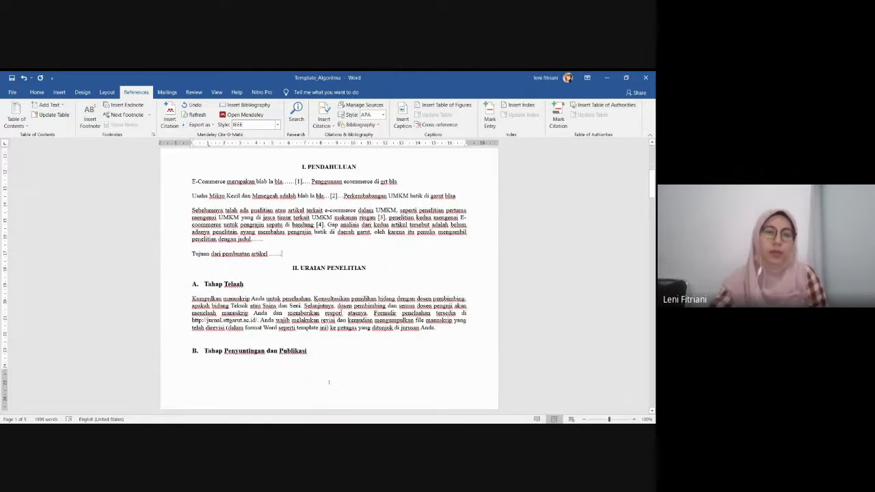
scroll(344, 325, down, 10)
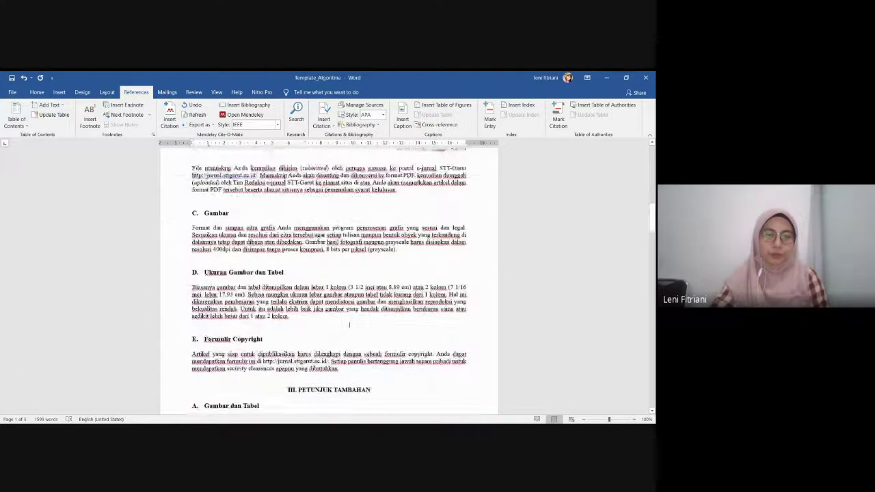
scroll(345, 325, down, 12)
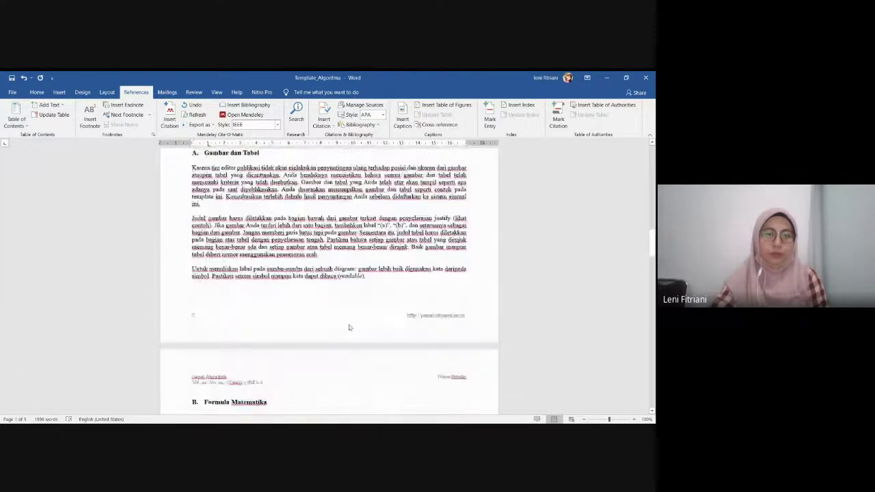
scroll(346, 326, down, 1)
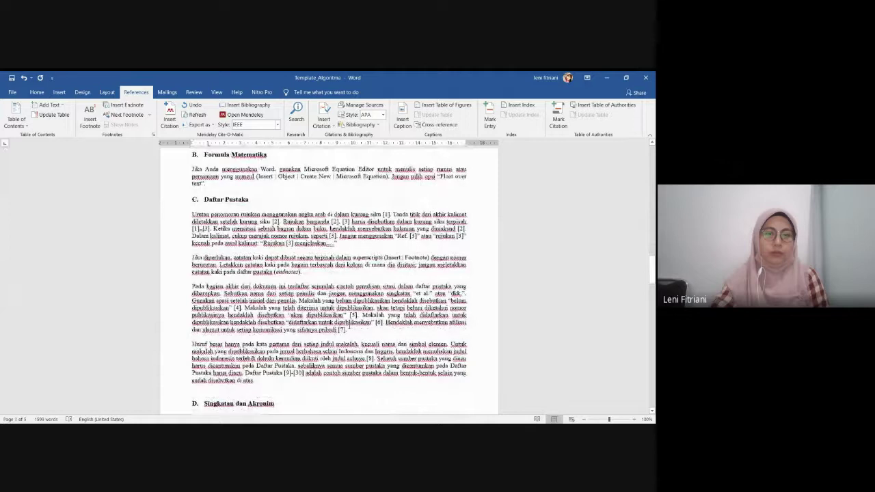
scroll(348, 326, up, 9)
scroll(349, 326, up, 15)
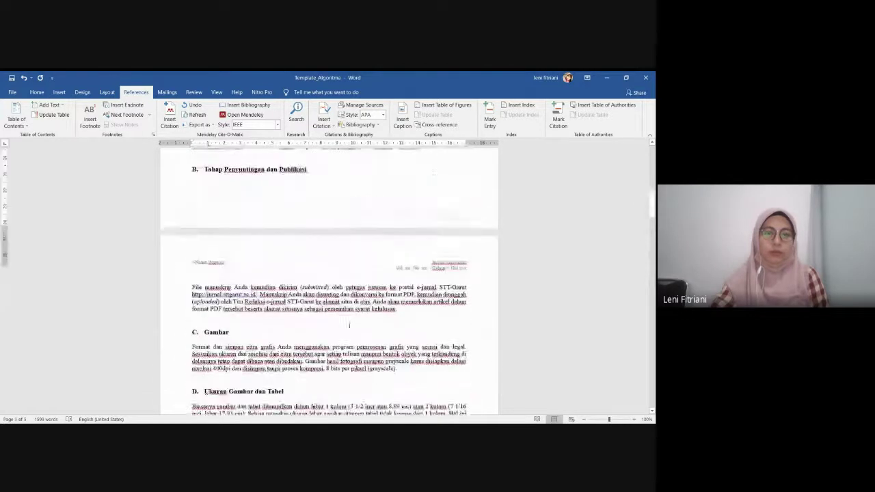
scroll(349, 326, down, 3)
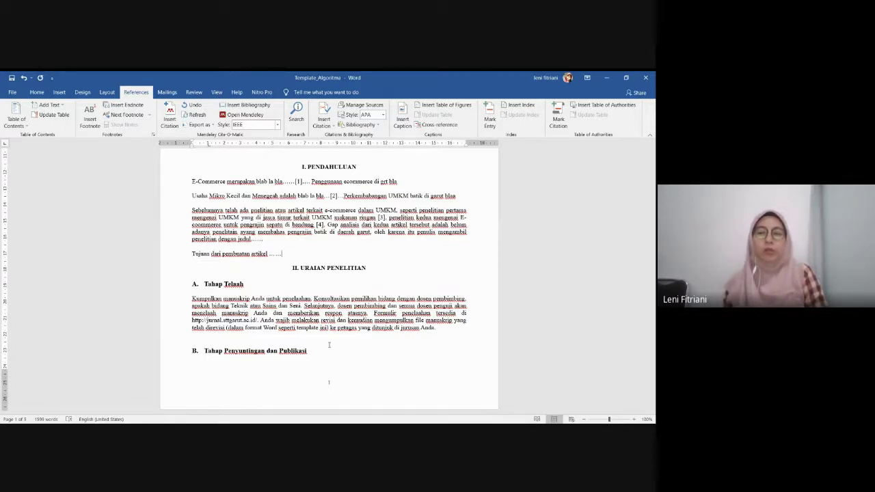
scroll(329, 345, down, 10)
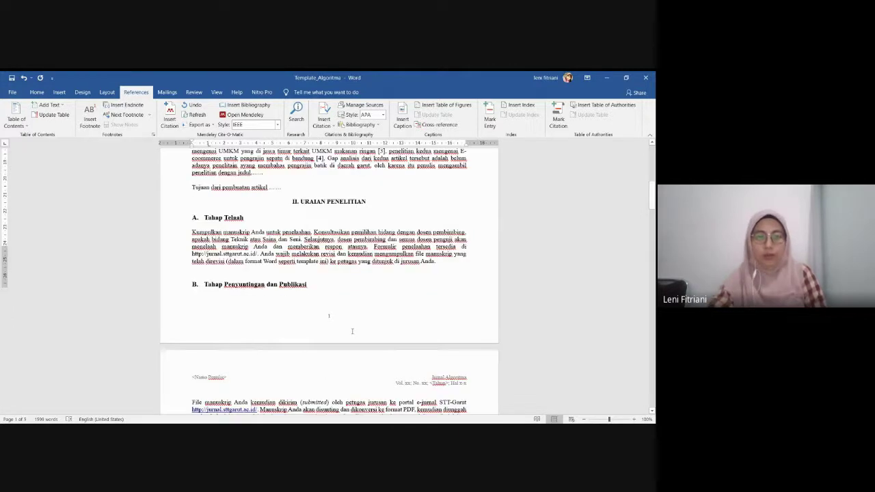
scroll(353, 321, down, 1)
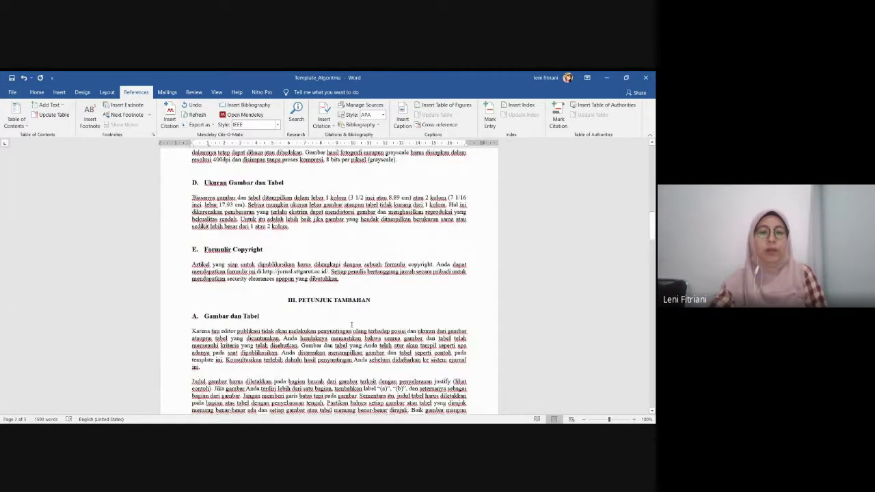
scroll(351, 325, down, 12)
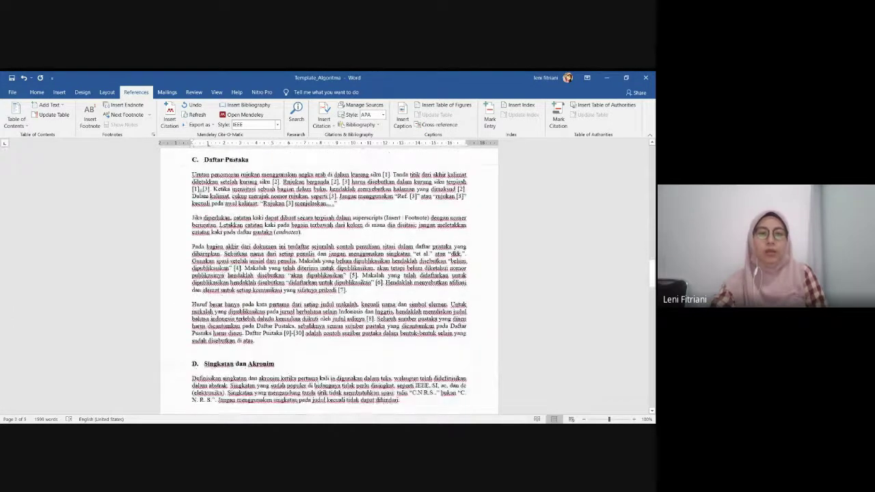
scroll(350, 329, down, 12)
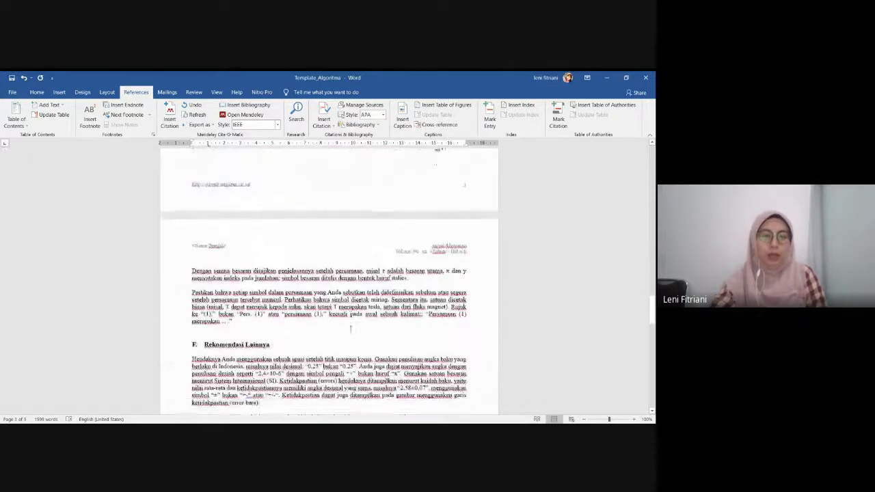
scroll(350, 329, down, 5)
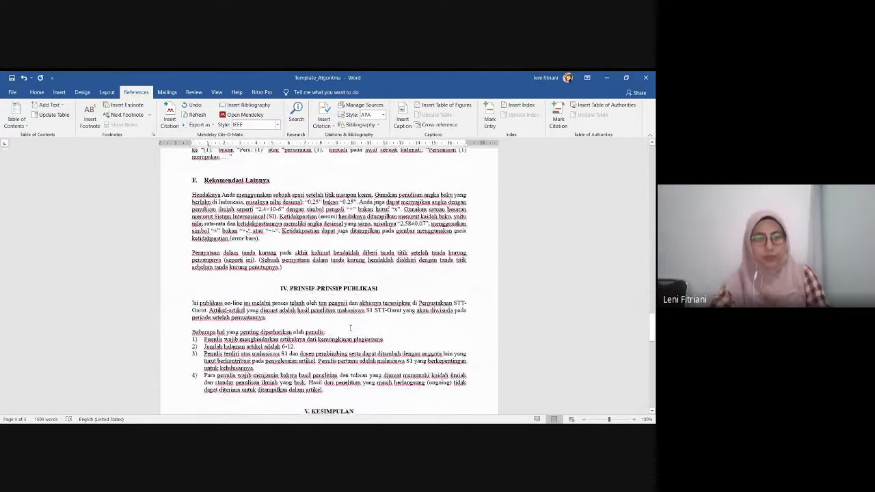
scroll(350, 328, down, 5)
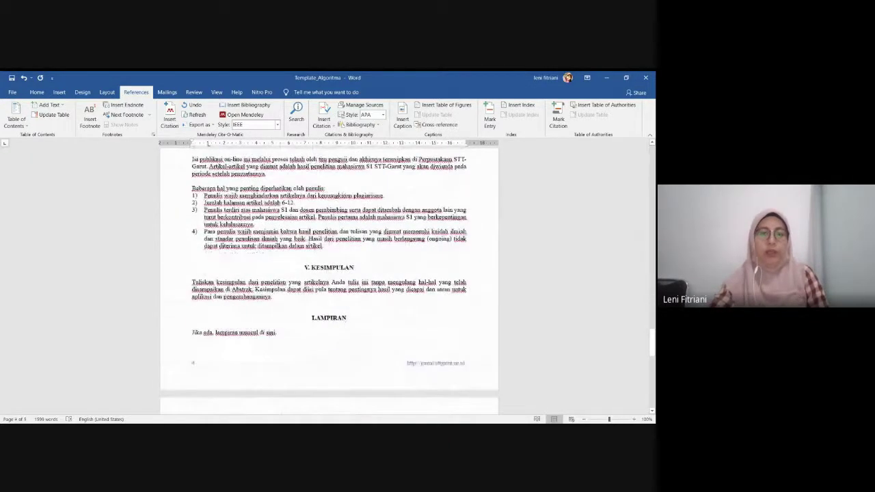
scroll(328, 273, up, 15)
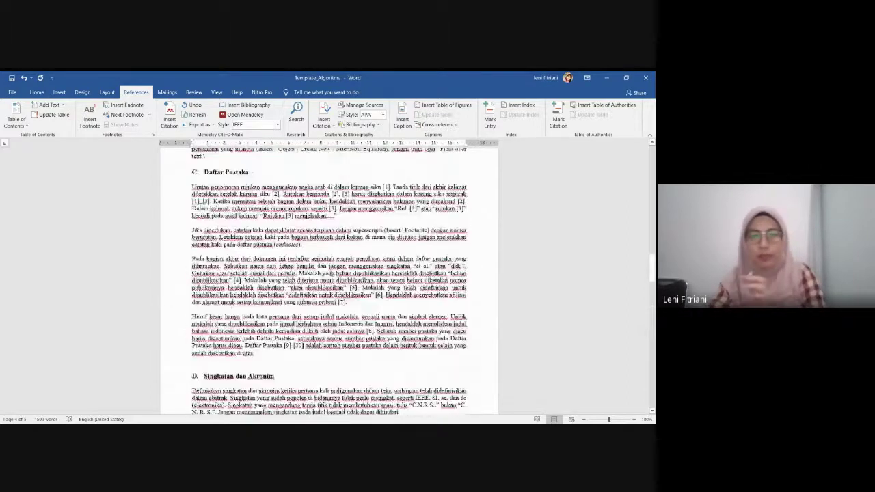
scroll(321, 231, up, 15)
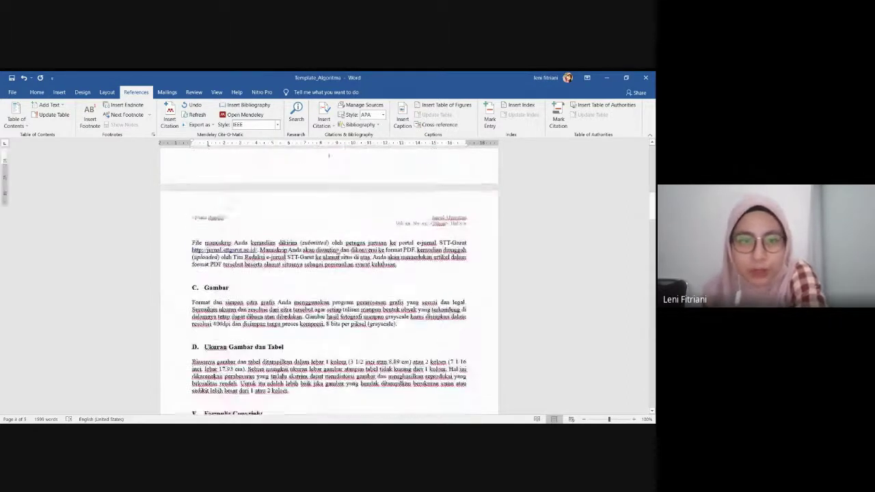
scroll(322, 327, up, 10)
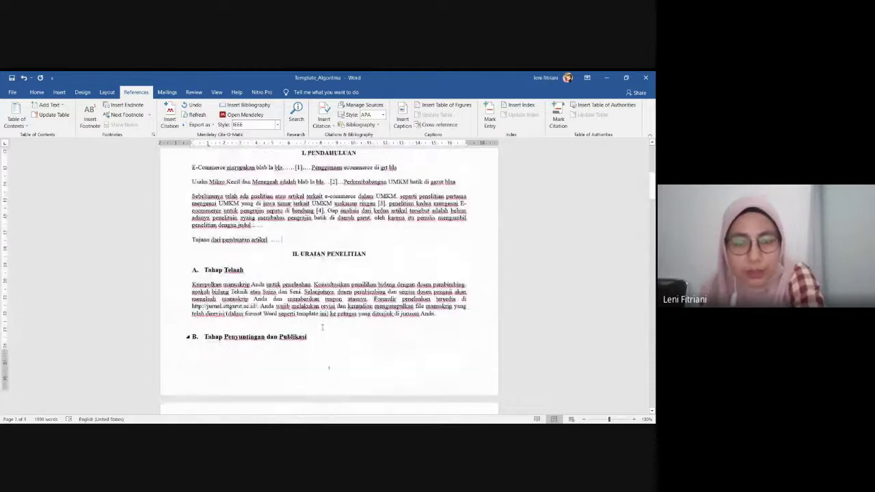
scroll(322, 328, down, 1)
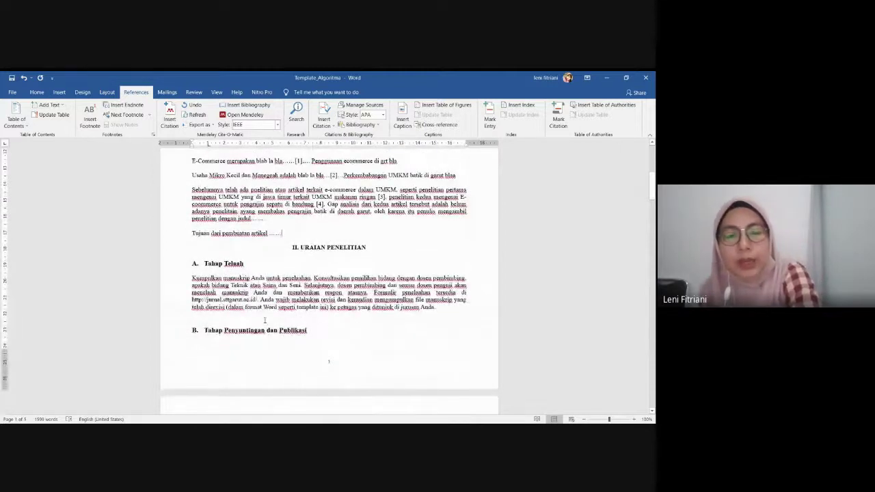
scroll(267, 319, down, 3)
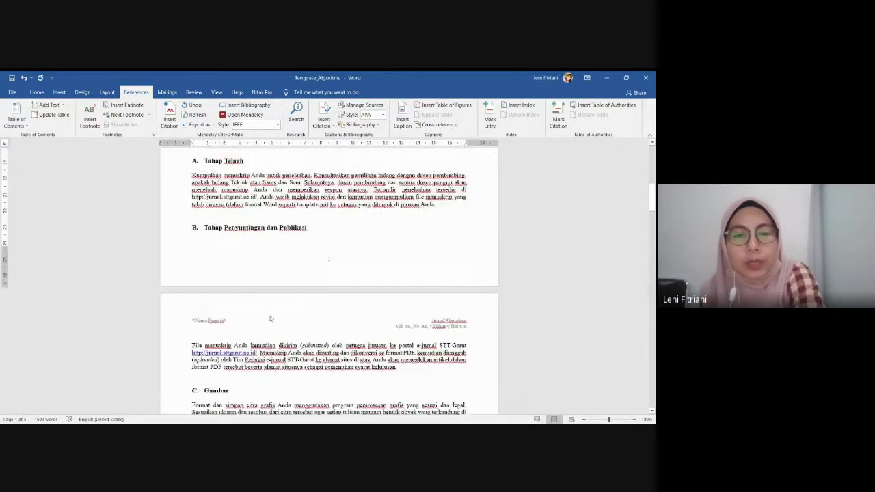
scroll(265, 328, down, 1)
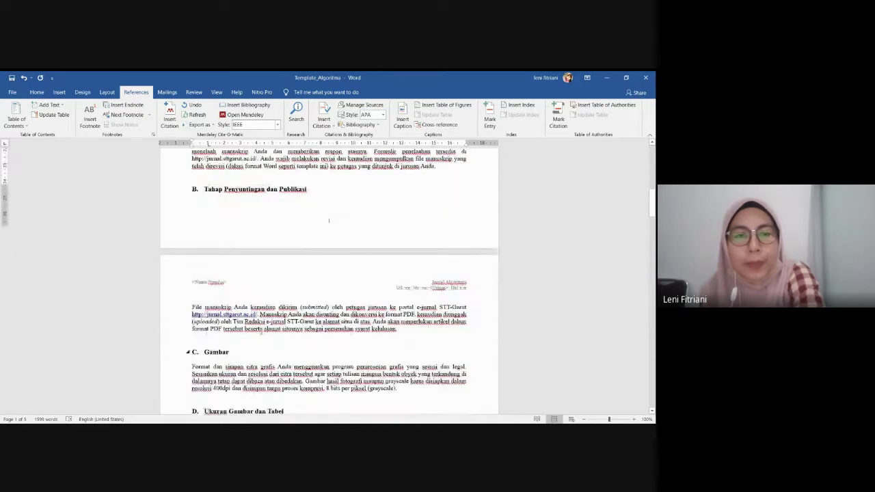
scroll(329, 220, down, 5)
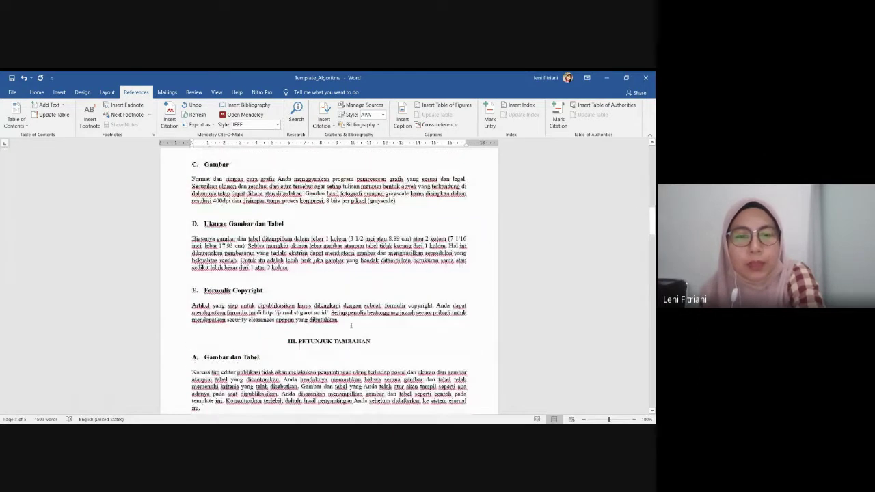
drag(350, 326, 171, 239)
scroll(168, 273, up, 1)
scroll(169, 274, up, 7)
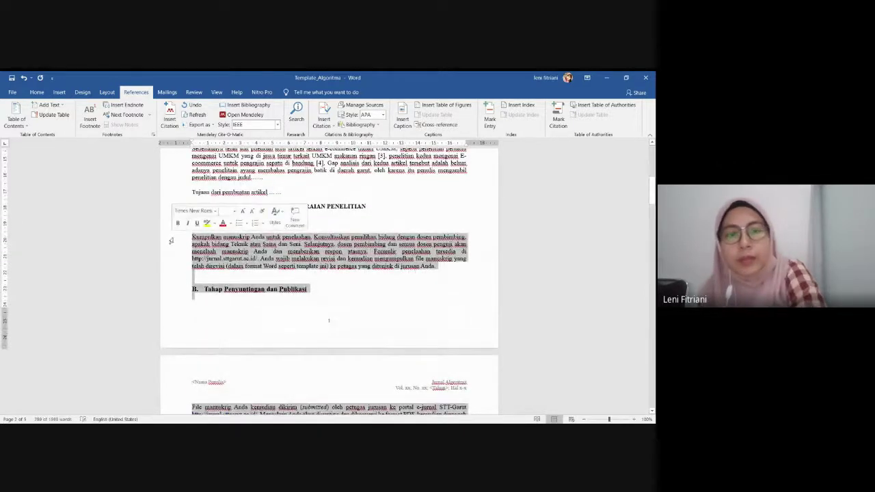
key(Delete)
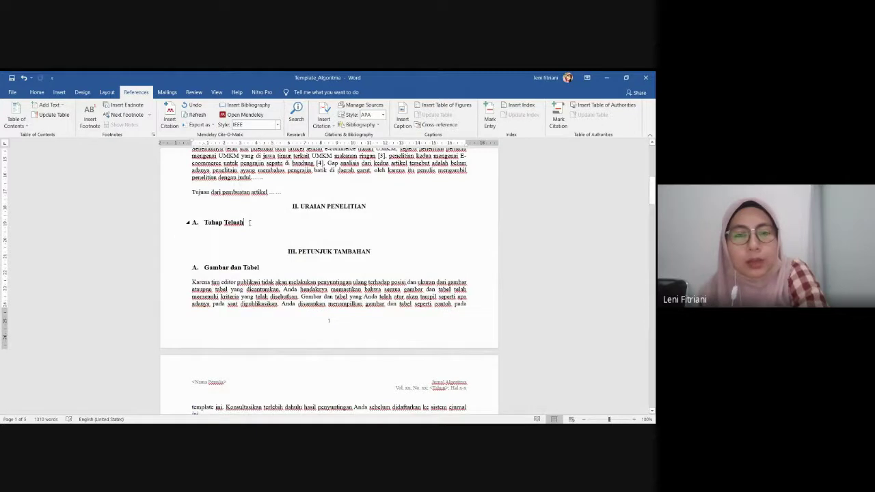
Rename the 'Tahap Telaah' heading to 'Metodologi yang digunakan' and start a new line below it
drag(249, 223, 203, 223)
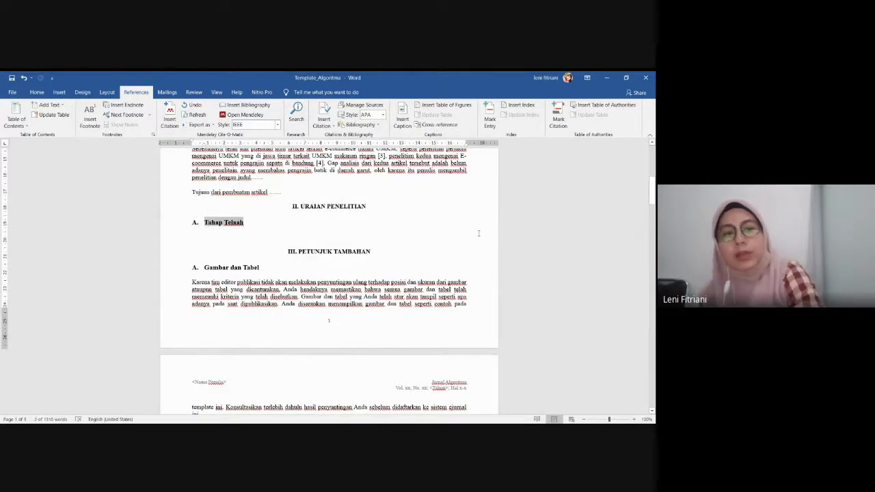
text(Me)
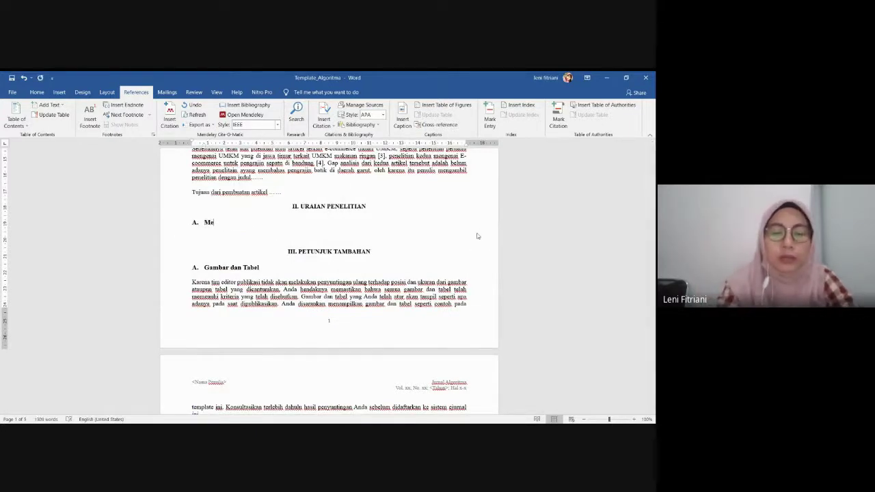
text(tod)
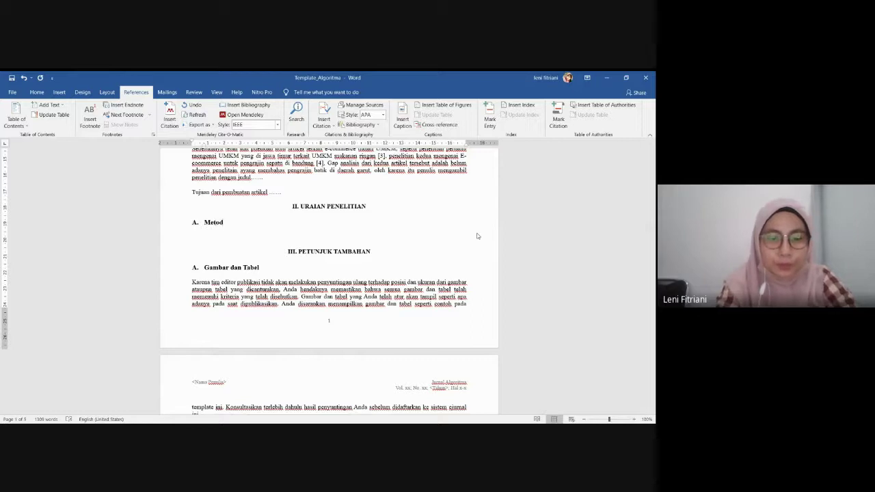
text(o)
text(log)
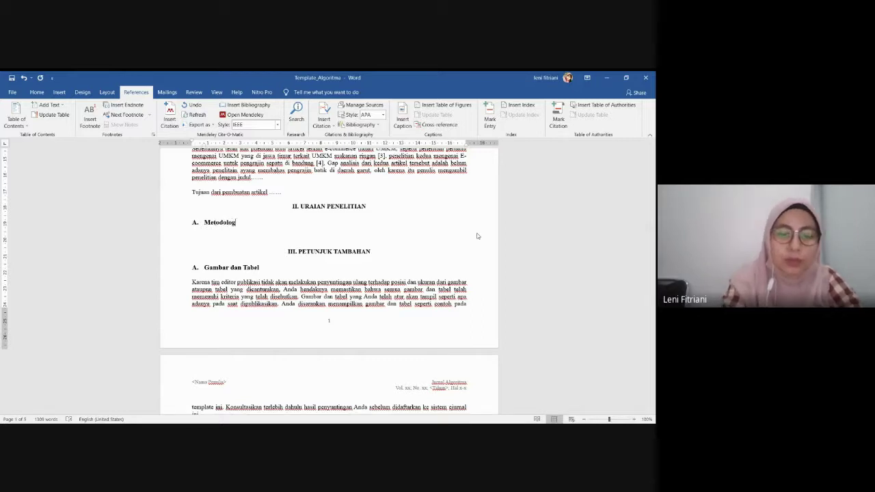
text(i yang digunakan)
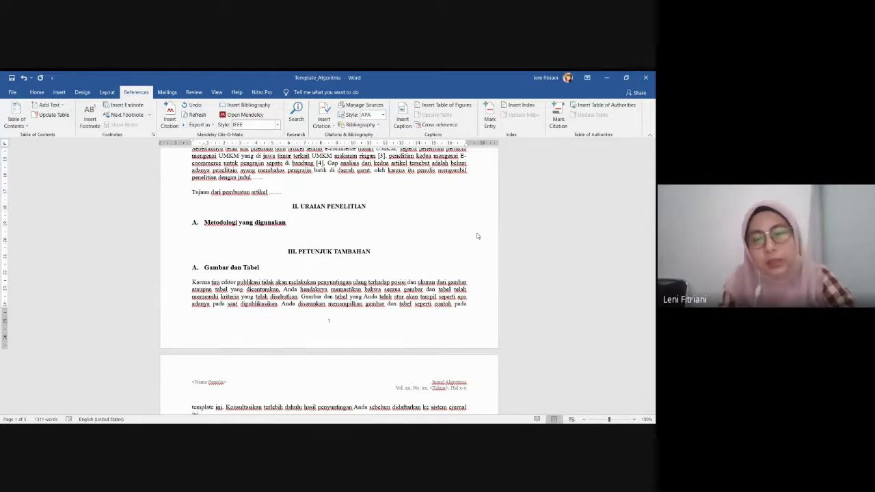
key(Return)
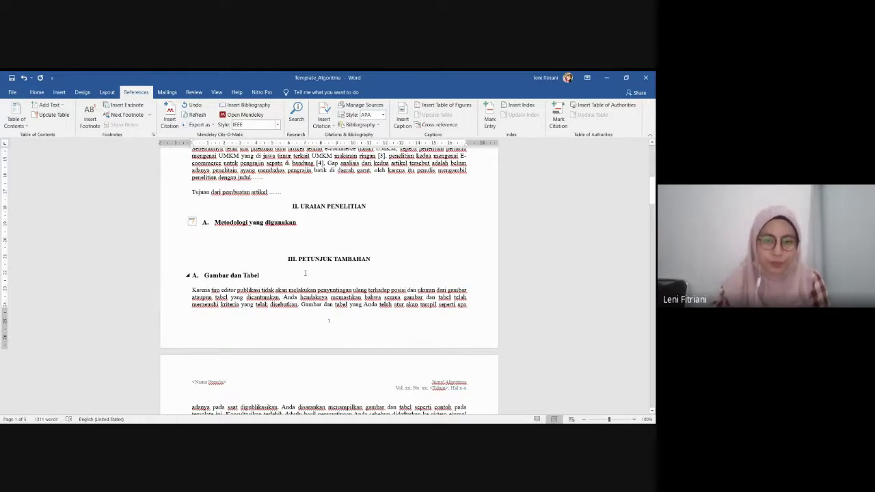
Delete the template guidance text from 'Karena…' through list item 4
scroll(305, 274, down, 3)
scroll(305, 273, down, 15)
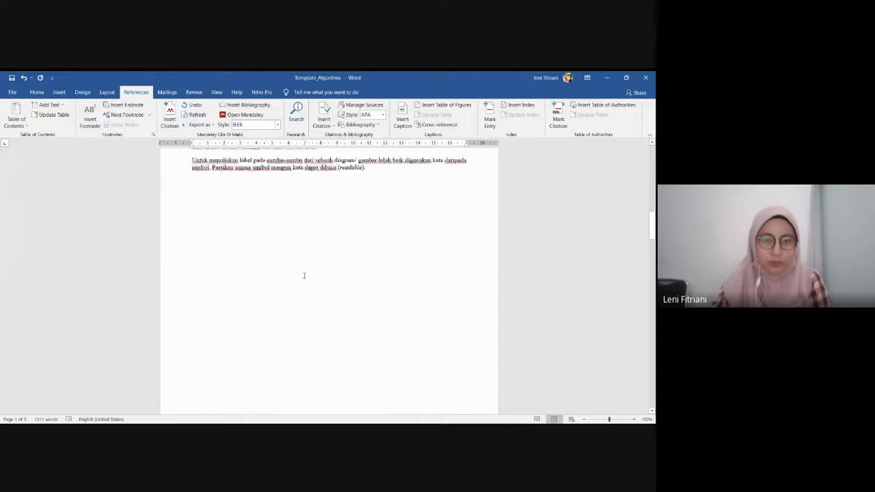
scroll(253, 209, down, 3)
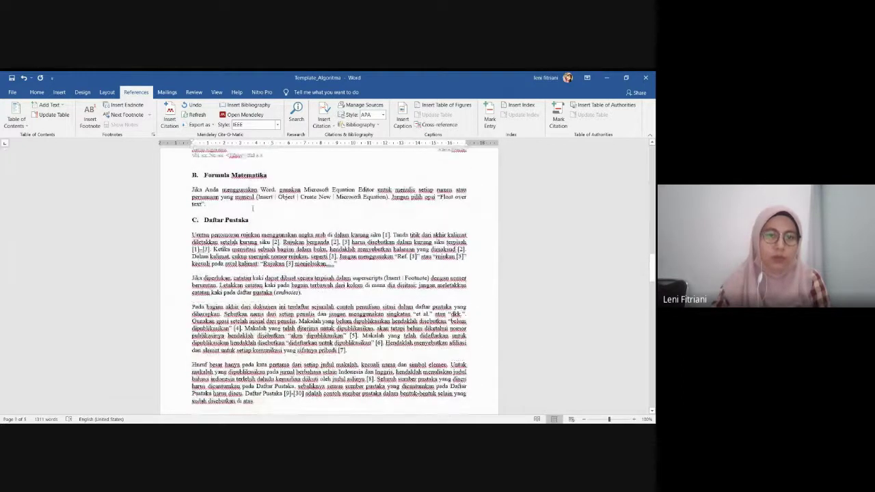
scroll(254, 209, down, 15)
scroll(329, 274, down, 6)
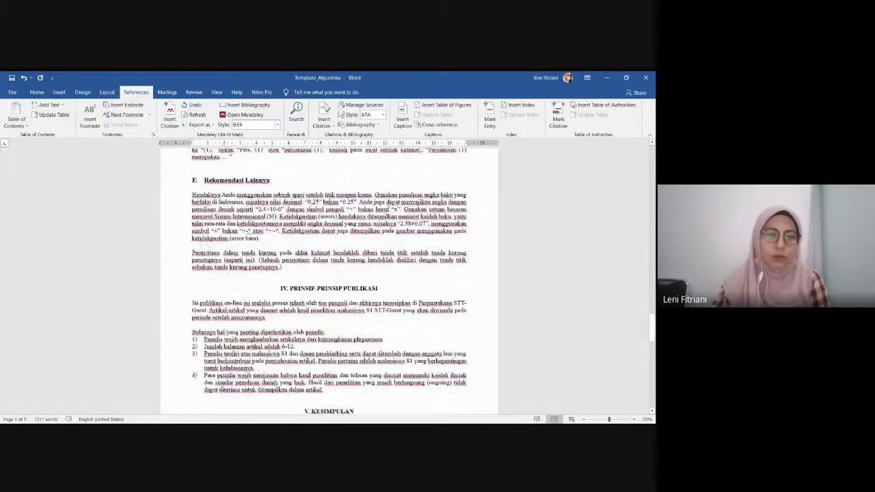
scroll(328, 278, down, 4)
scroll(329, 279, up, 1)
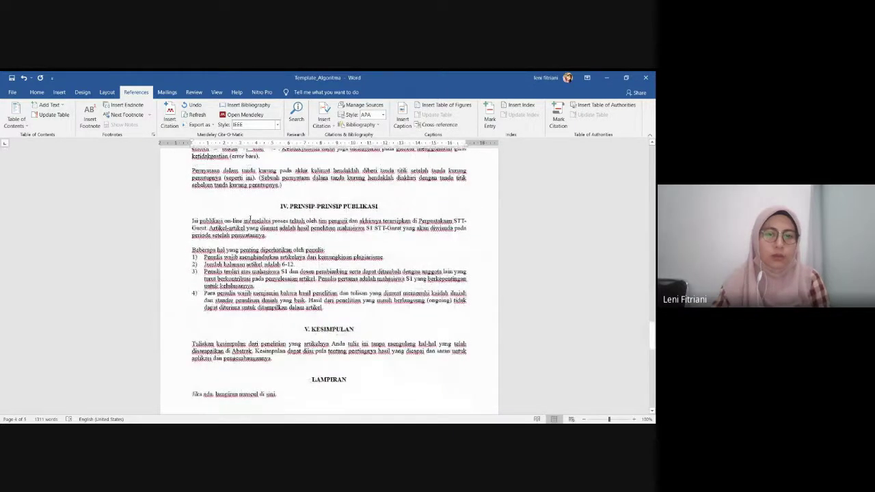
scroll(329, 278, up, 4)
drag(283, 287, 192, 159)
drag(195, 249, 195, 248)
scroll(195, 248, down, 3)
scroll(195, 248, down, 2)
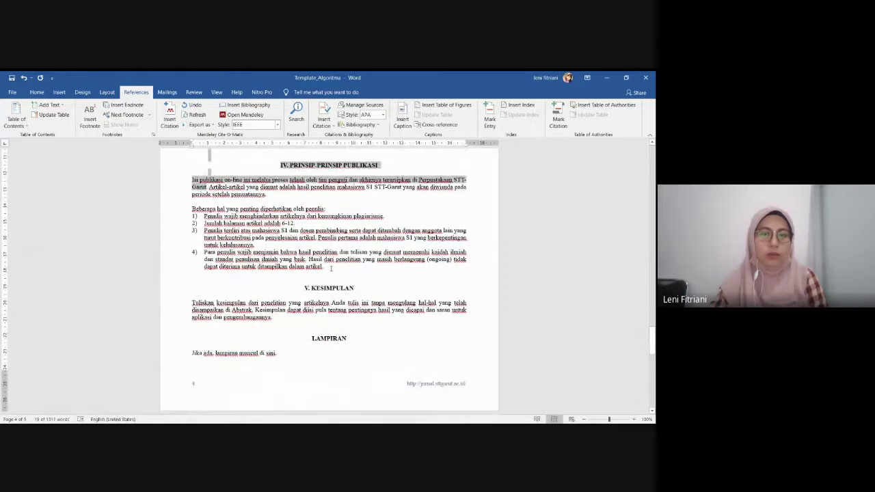
drag(328, 269, 225, 229)
scroll(229, 212, up, 9)
scroll(225, 229, up, 15)
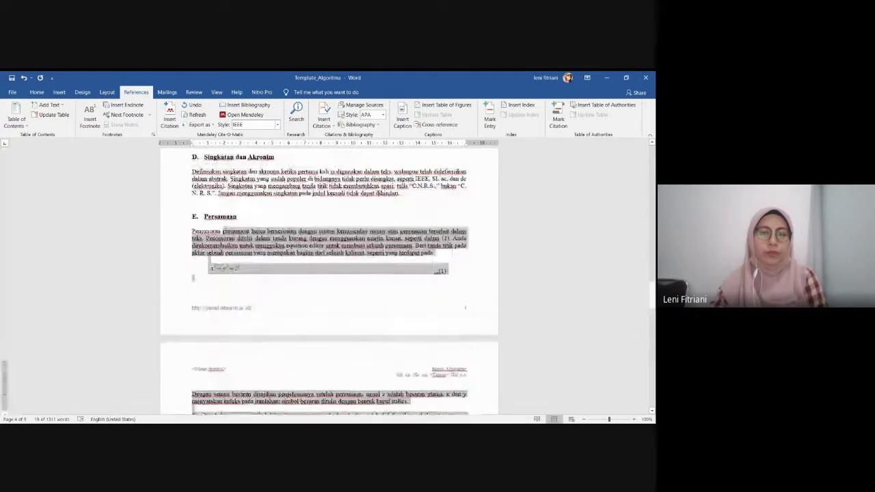
scroll(225, 229, up, 10)
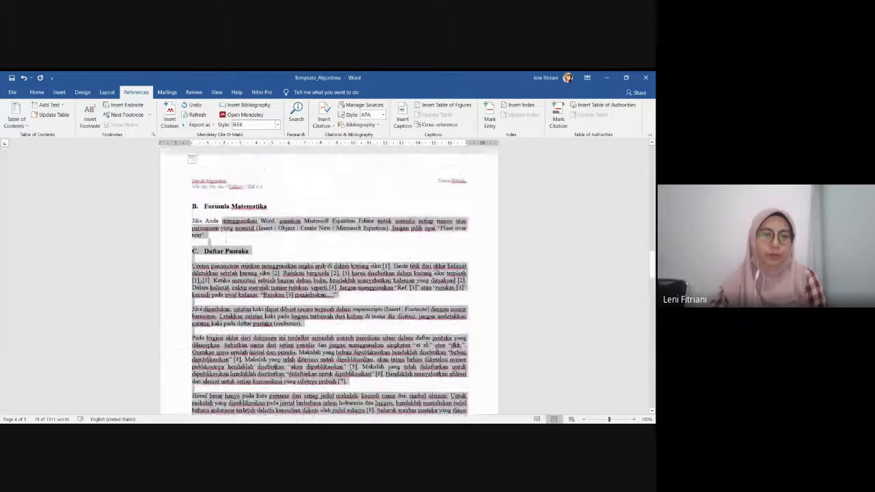
scroll(225, 229, up, 10)
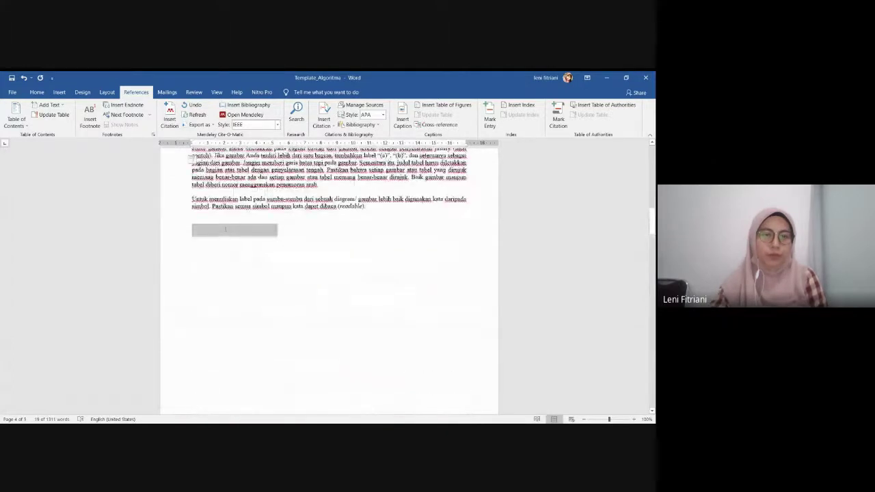
scroll(225, 230, up, 5)
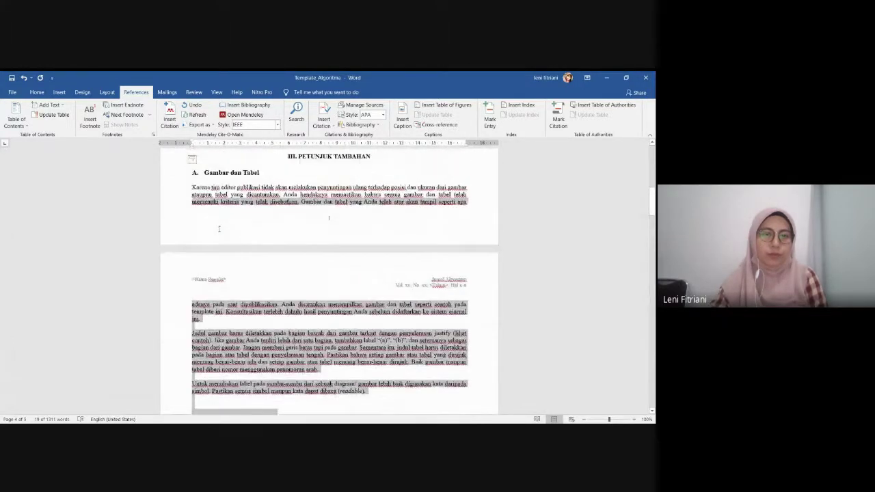
scroll(219, 228, up, 2)
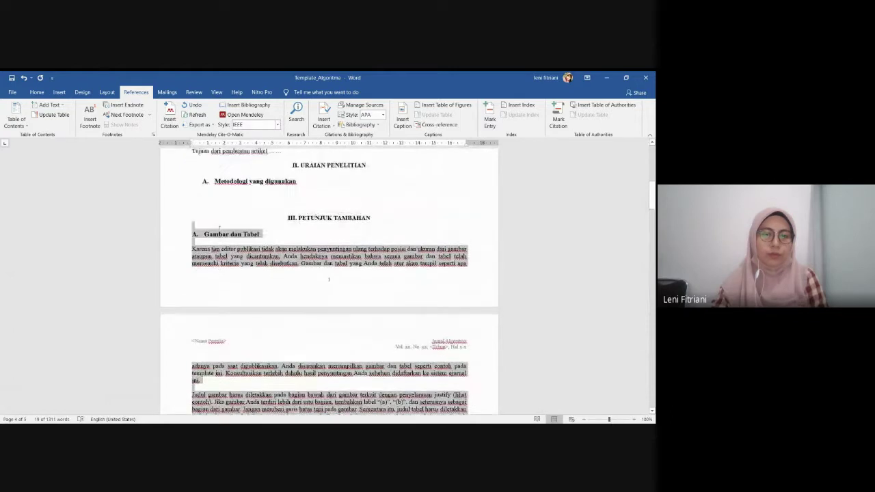
drag(219, 229, 192, 246)
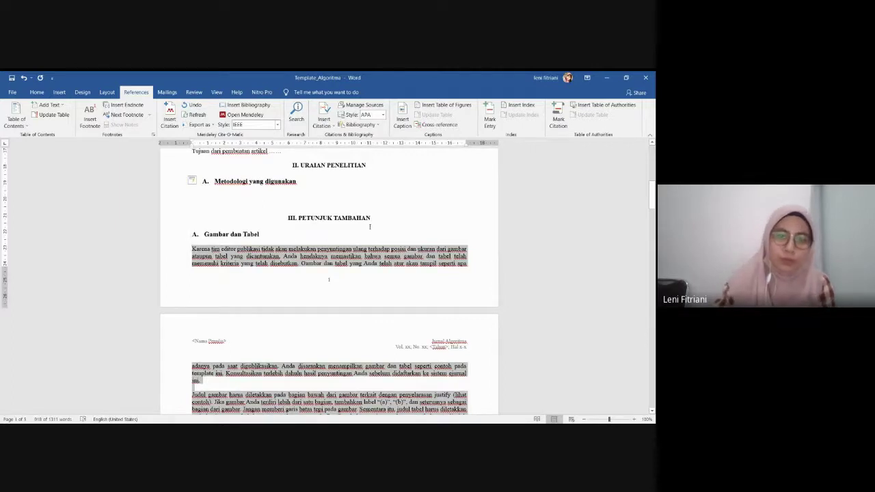
key(Delete)
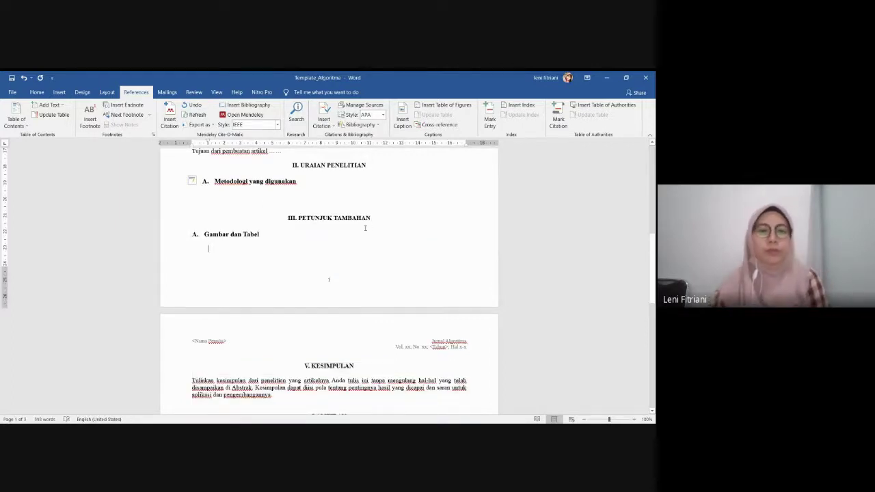
Delete the III. PETUNJUK TAMBAHAN and A. Gambar dan Tabel headings, leaving a blank line before Kesimpulan
drag(385, 218, 279, 218)
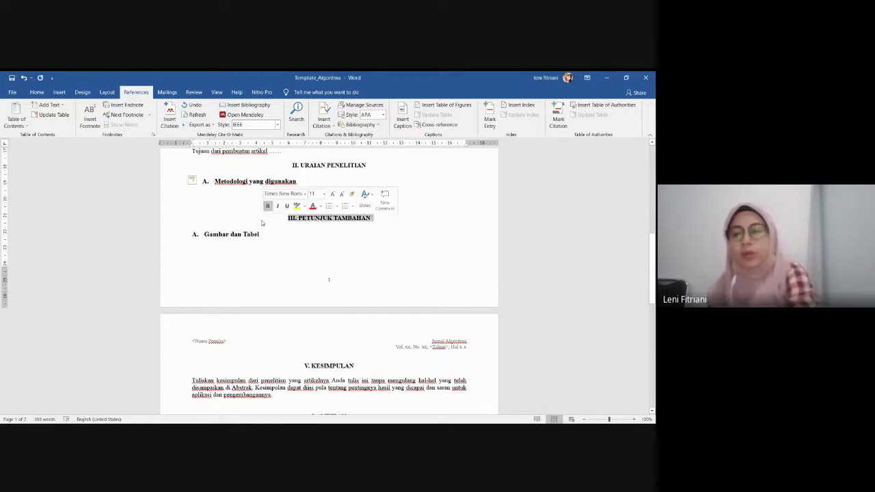
key(Delete)
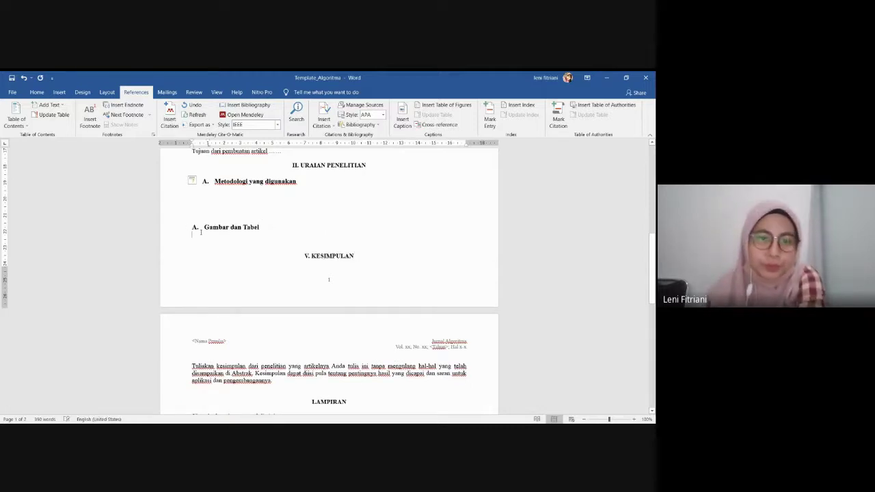
drag(201, 233, 193, 227)
key(Delete)
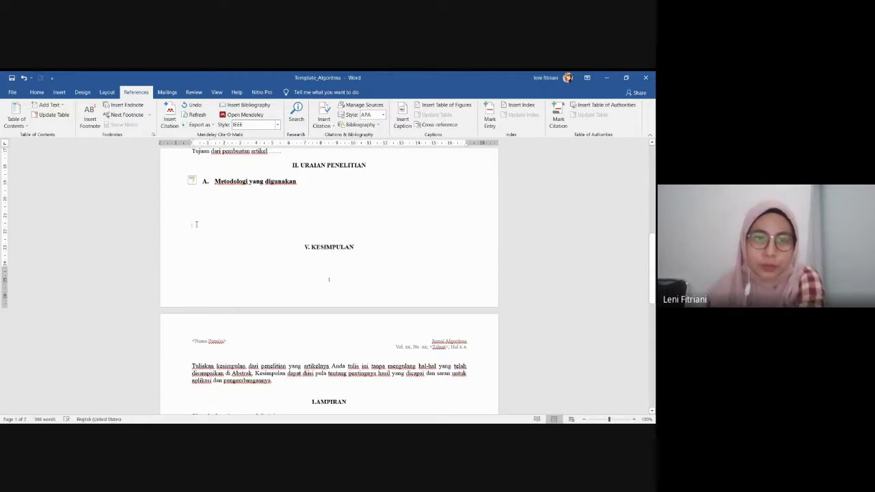
key(Return)
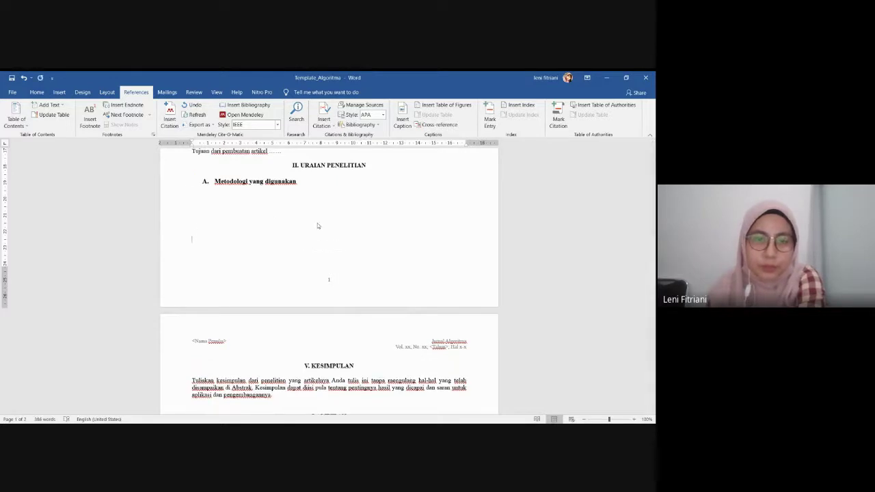
scroll(318, 225, up, 3)
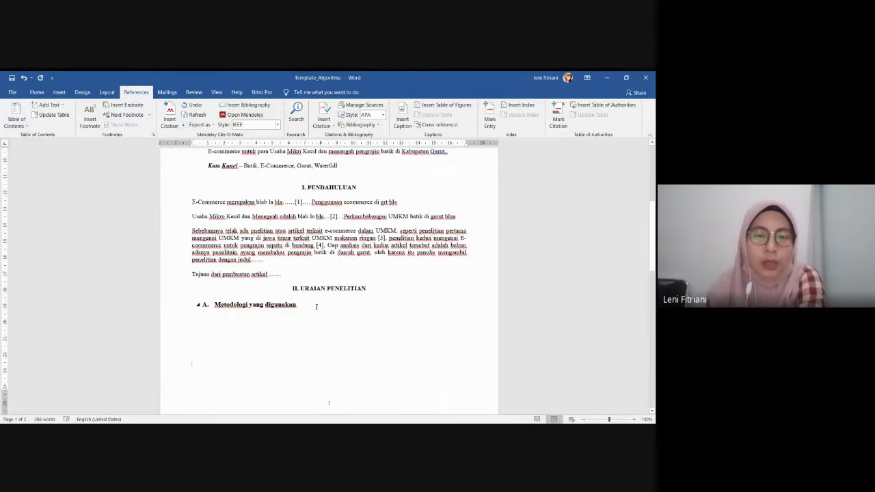
click(316, 310)
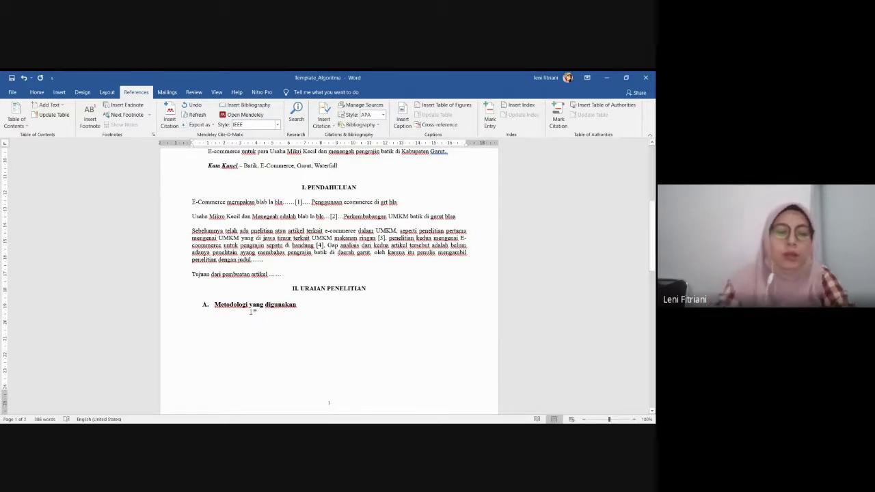
Write 'Waterfall' under the methodology heading, then add a 'B. Pembahasan' subheading with a blank line after Waterfall
text(Waterfall)
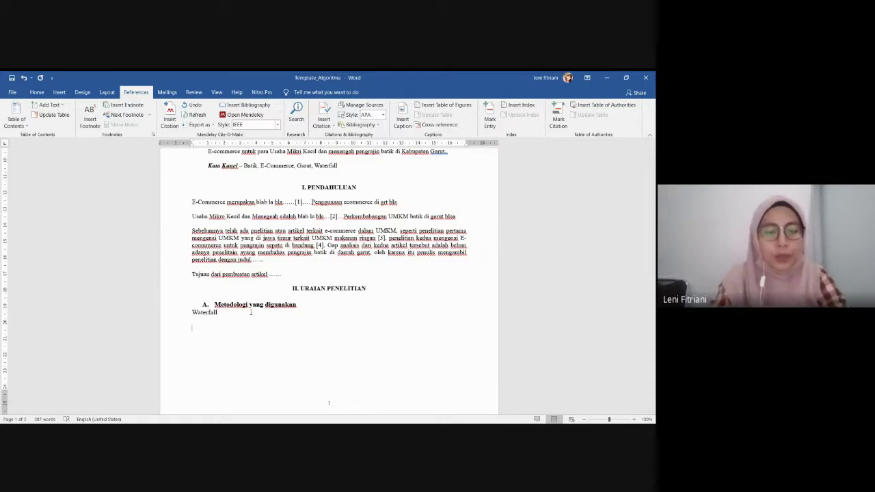
text(B. )
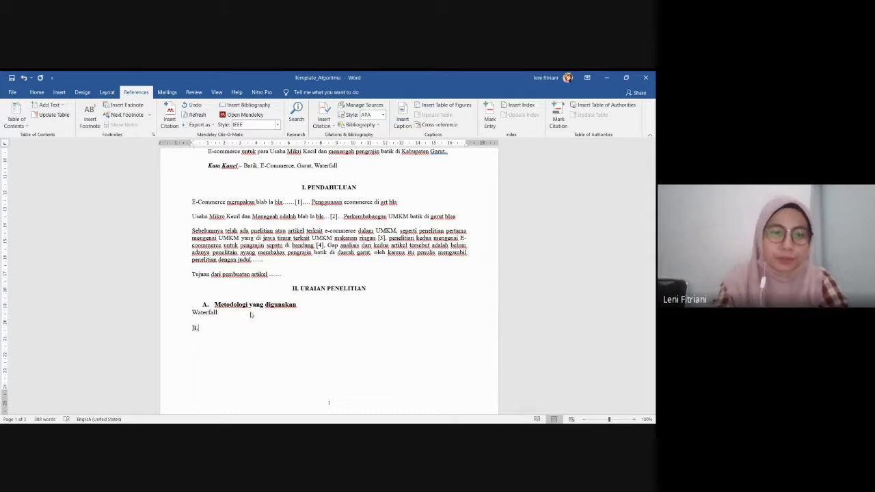
text(Pembahasan)
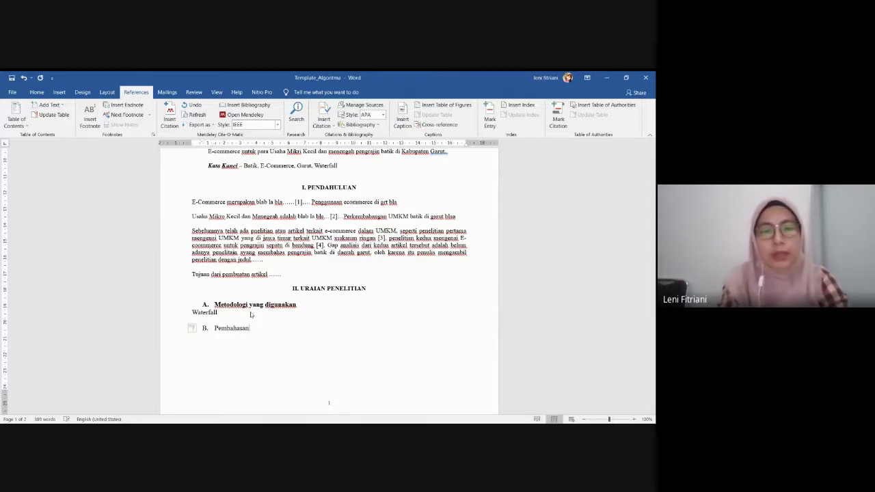
key(Return)
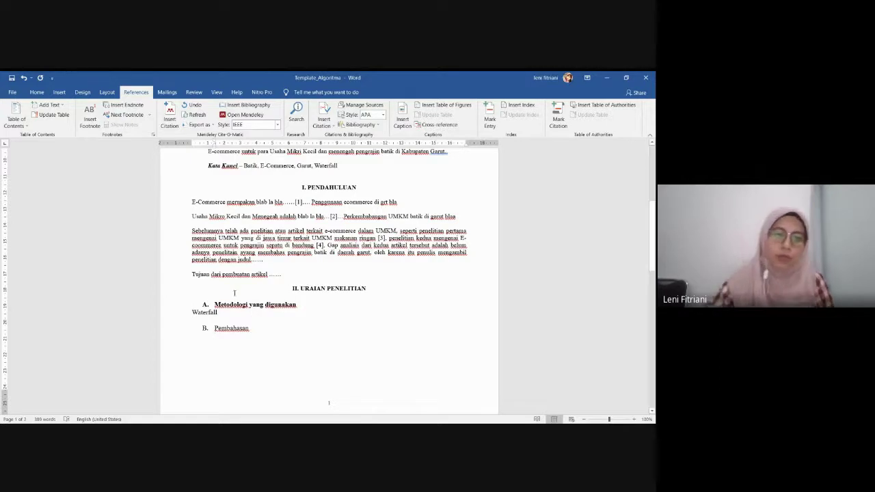
click(231, 317)
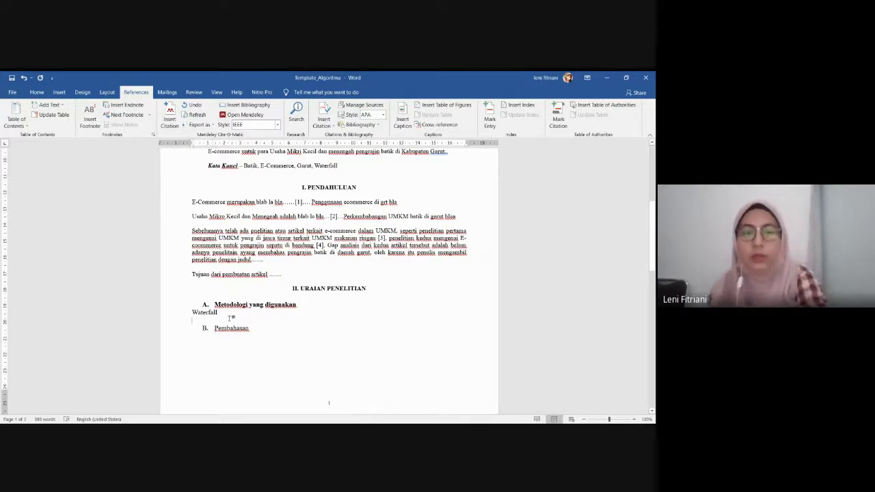
key(Return)
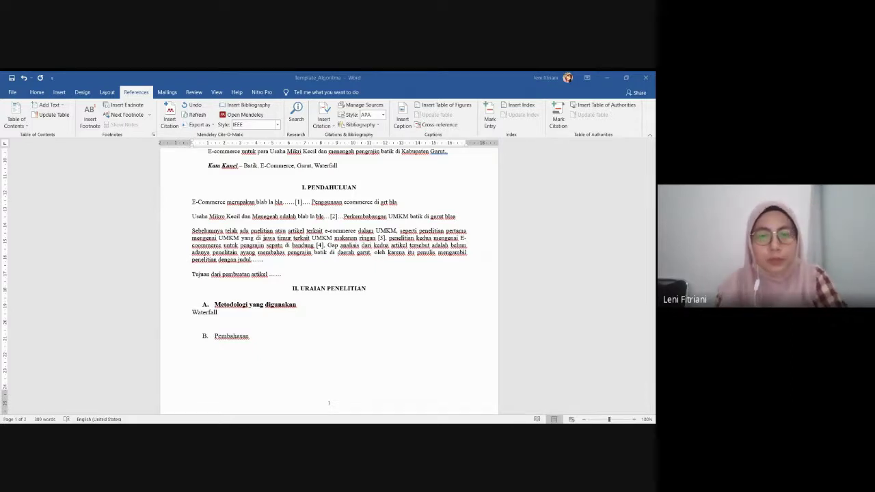
key(alt+Tab)
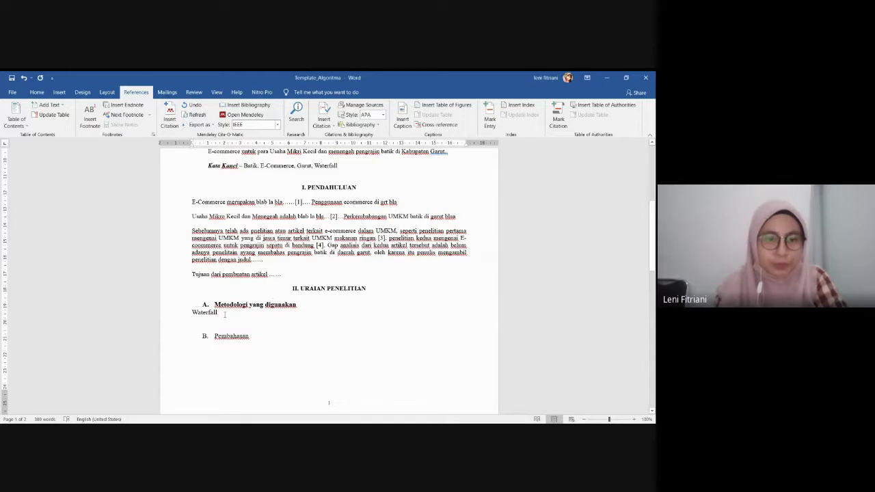
Paste the Waterfall stages below Waterfall and number Requirement Analysis as item 1
right_click(193, 320)
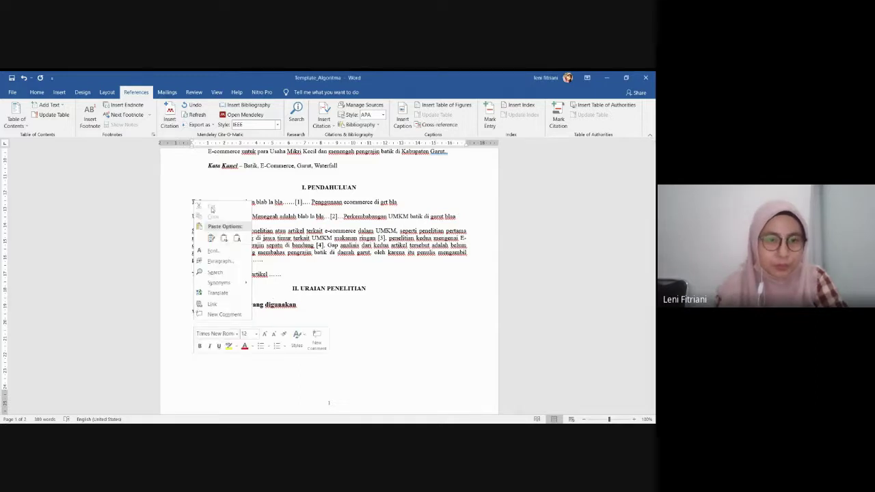
click(237, 237)
scroll(329, 361, down, 2)
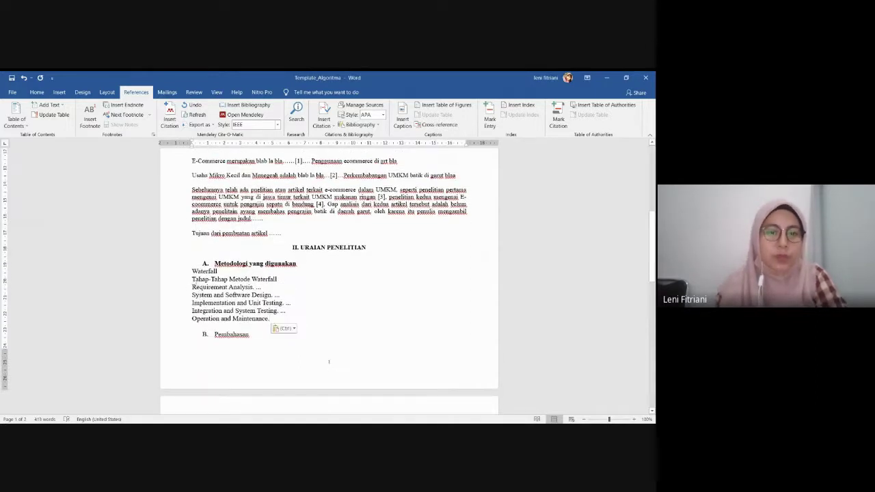
click(193, 279)
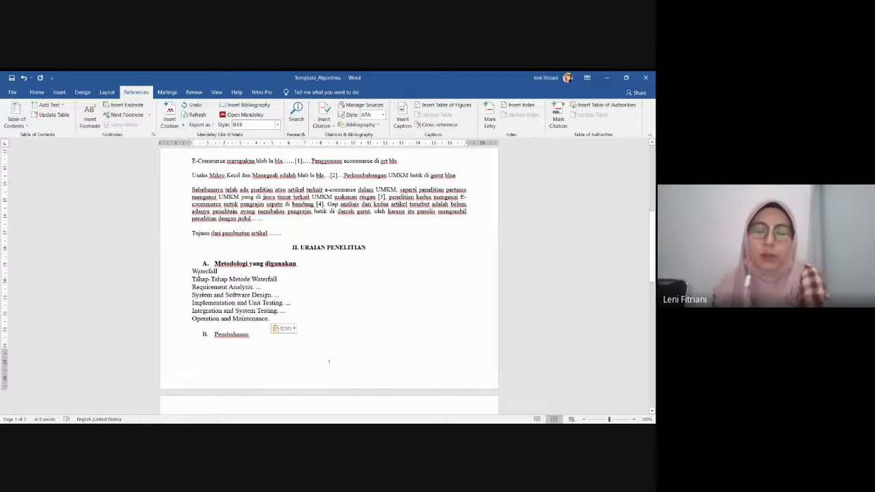
key(BackSpace)
key(BackSpace)
key(BackSpace)
key(BackSpace)
key(BackSpace)
key(BackSpace)
key(BackSpace)
key(BackSpace)
key(BackSpace)
key(BackSpace)
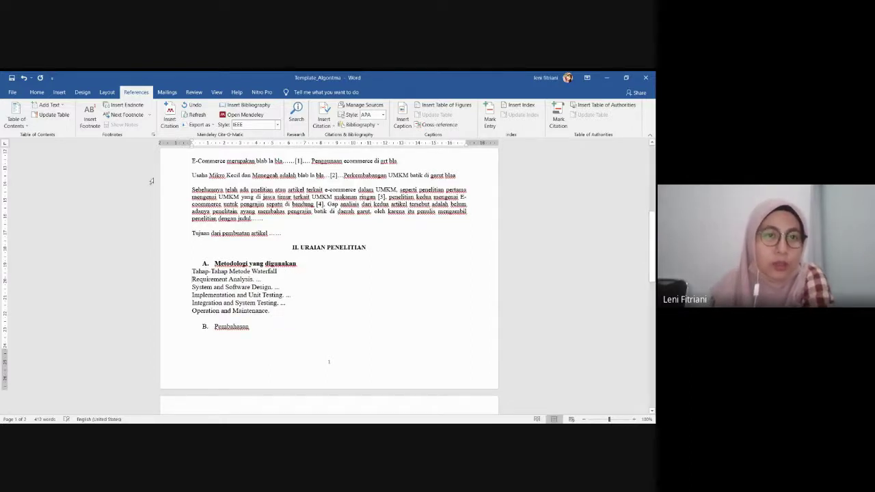
click(37, 93)
click(229, 108)
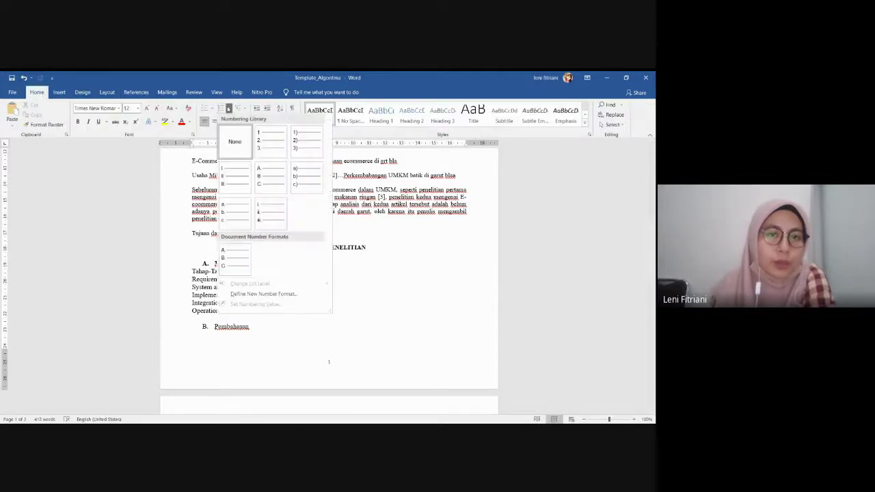
click(271, 142)
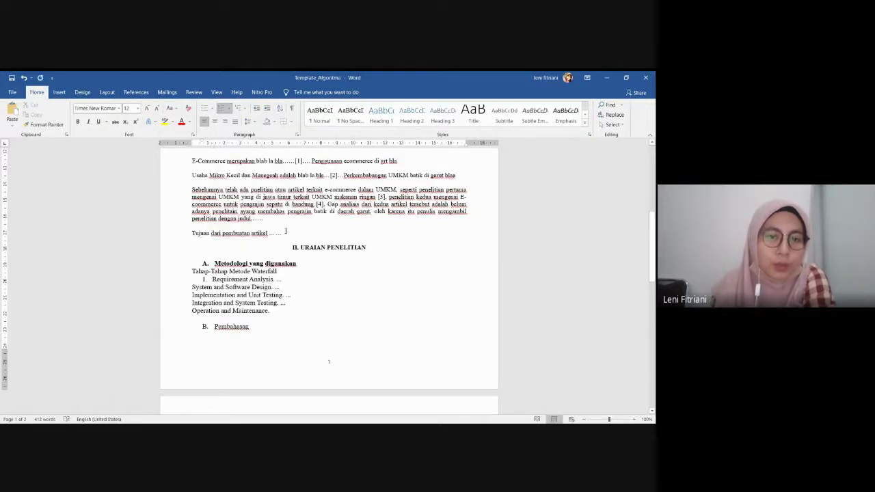
Number the remaining stages 2–5 through Operation and Maintenance, then add an unnumbered blank line
click(188, 286)
key(BackSpace)
key(Return)
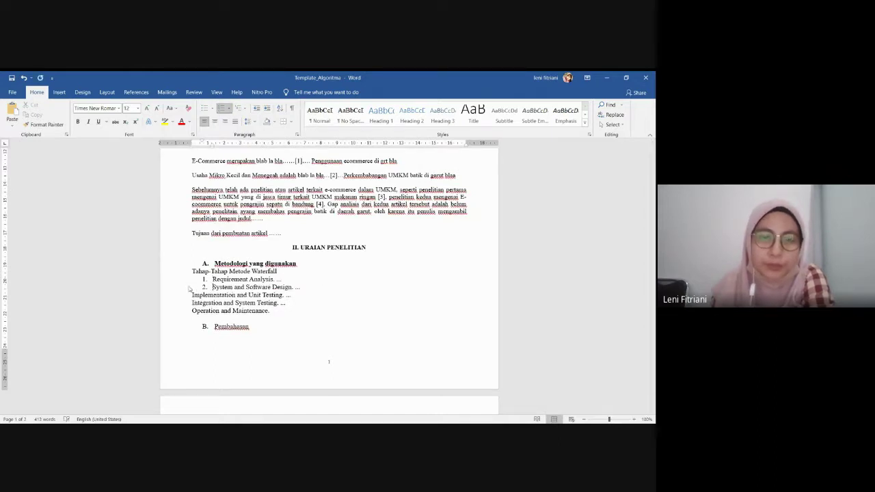
click(189, 295)
key(BackSpace)
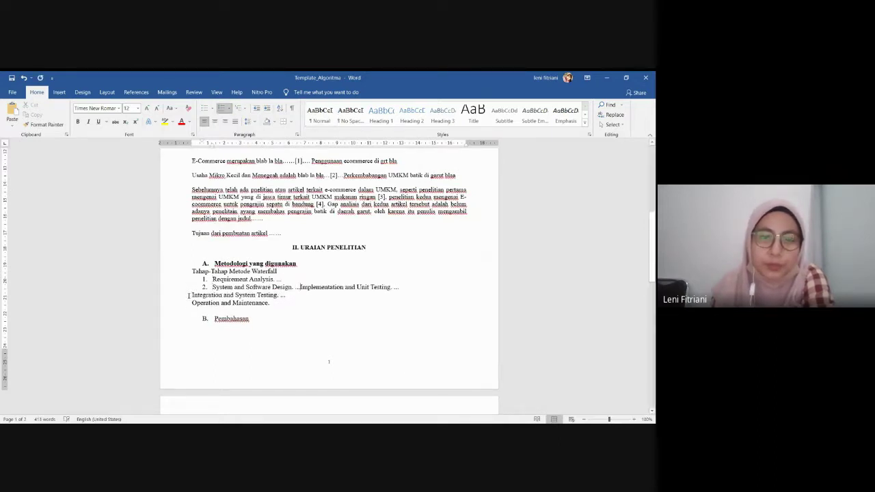
key(Return)
click(190, 303)
key(BackSpace)
key(Return)
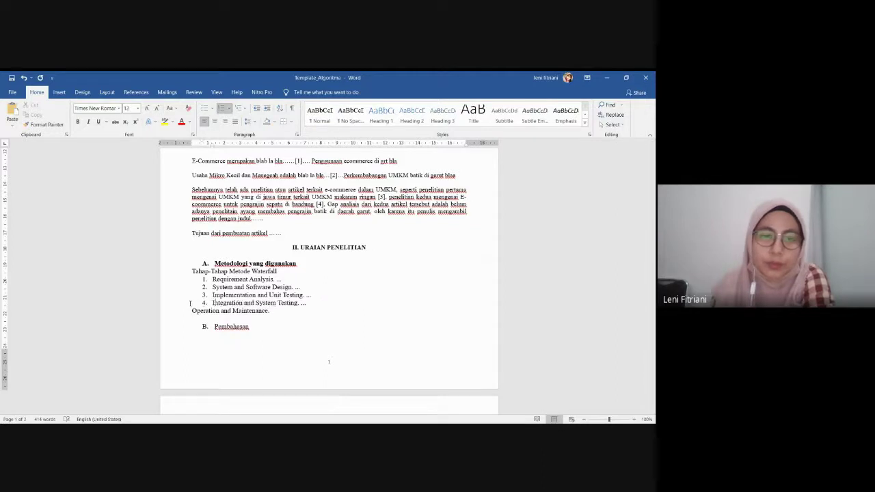
click(191, 311)
key(BackSpace)
key(Return)
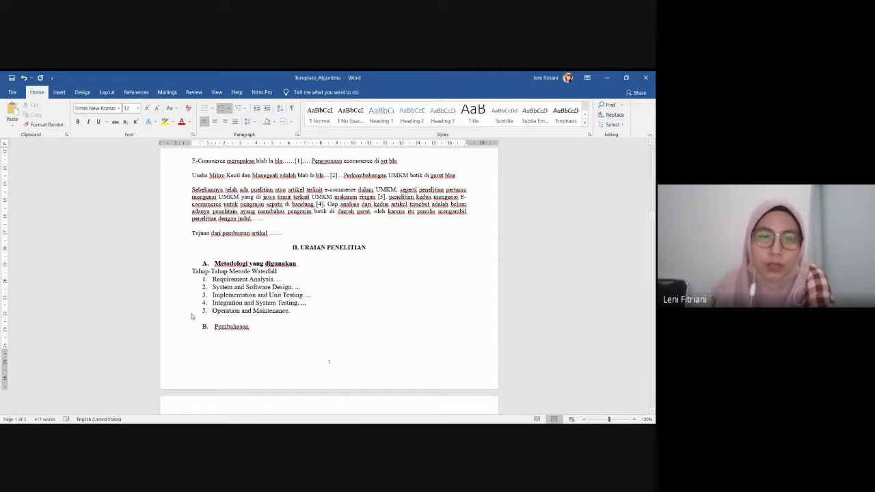
key(Return)
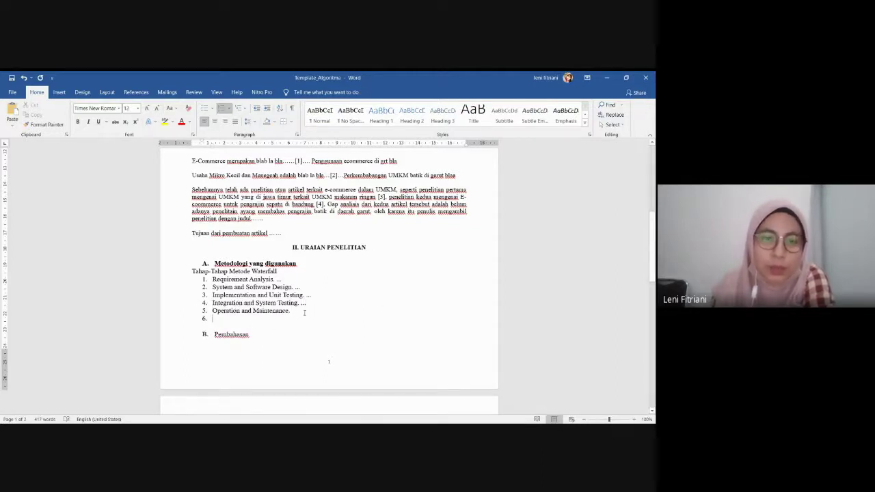
key(BackSpace)
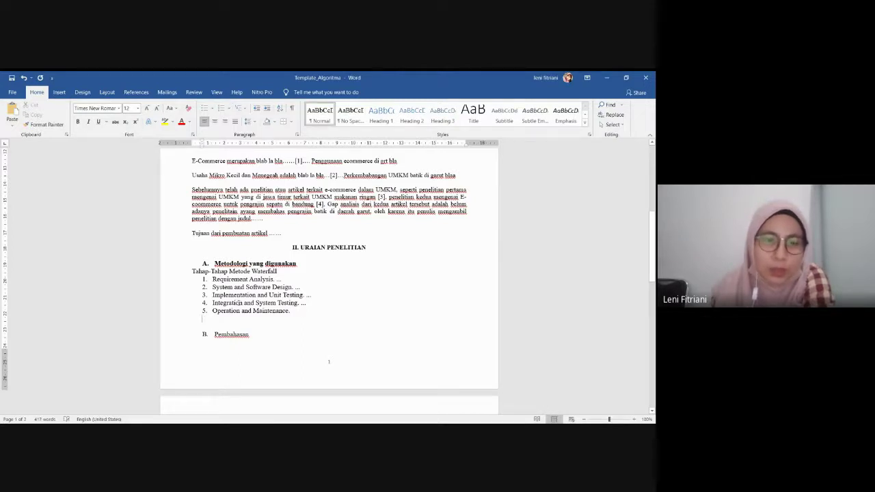
Below the Waterfall list, write 'Tahapan yang digunakan hanya sampai tahapan system and software design'
text(T)
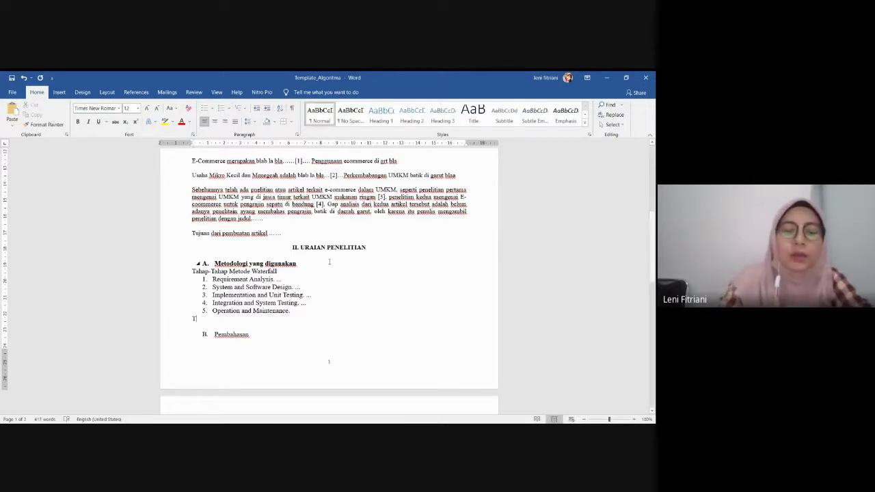
text(ahapan ya)
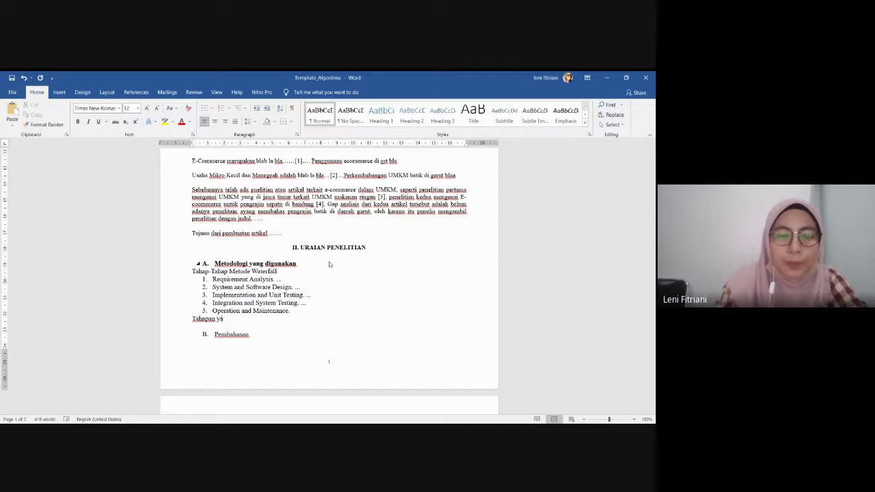
text(ng digunakan )
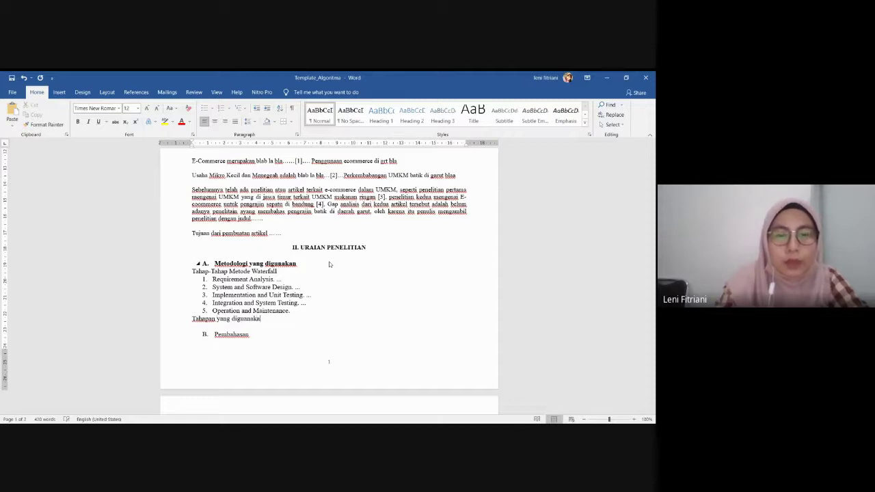
text(hanya sa)
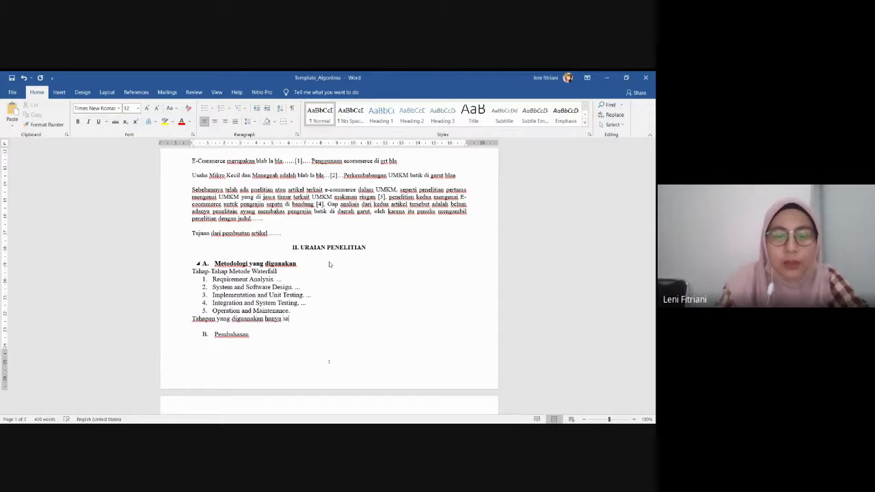
text(mpai tahapan )
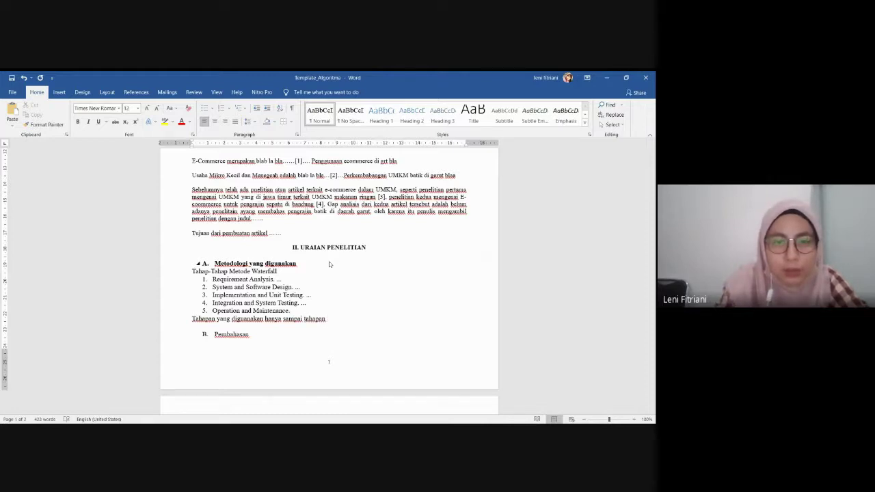
text(sys)
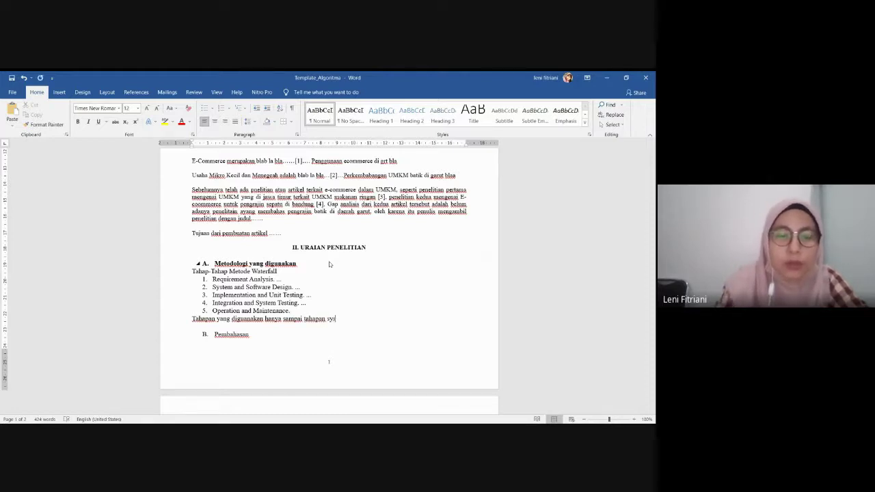
text(tem ada)
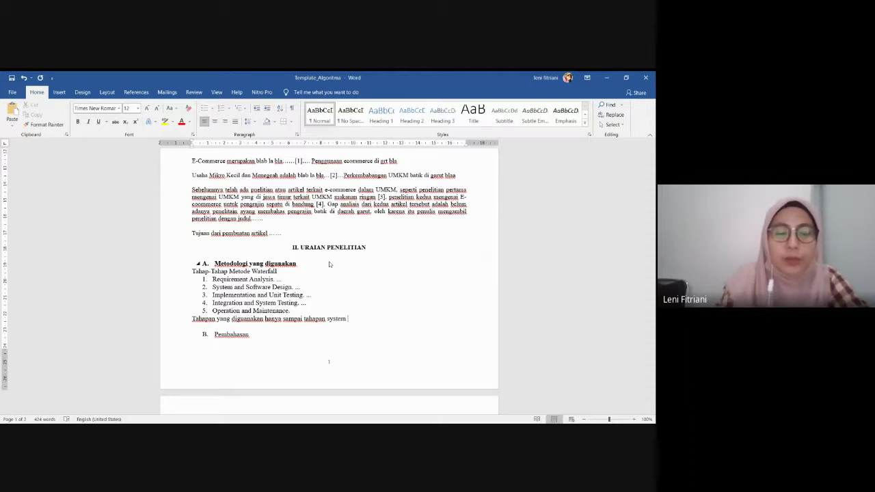
key(BackSpace)
key(BackSpace)
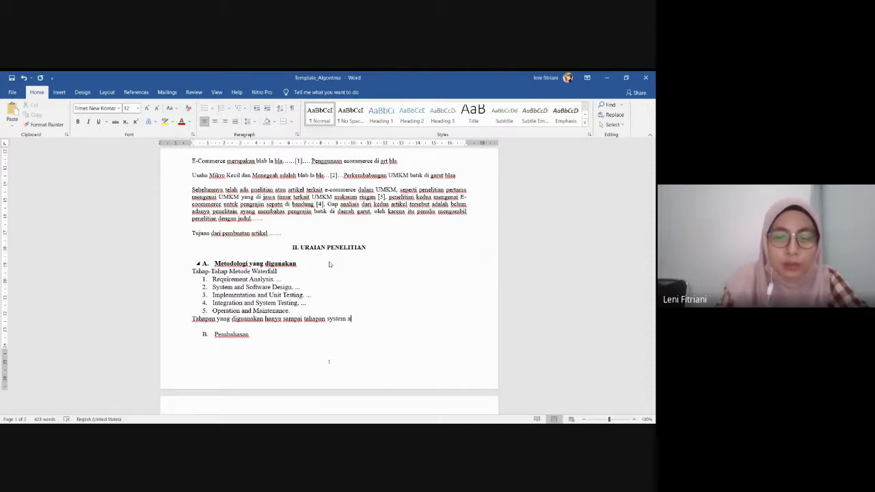
text(nd s)
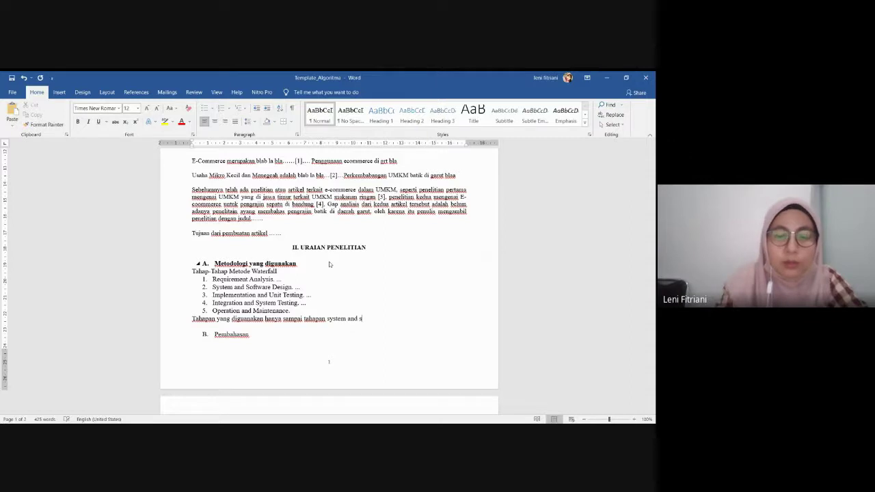
text(oftware )
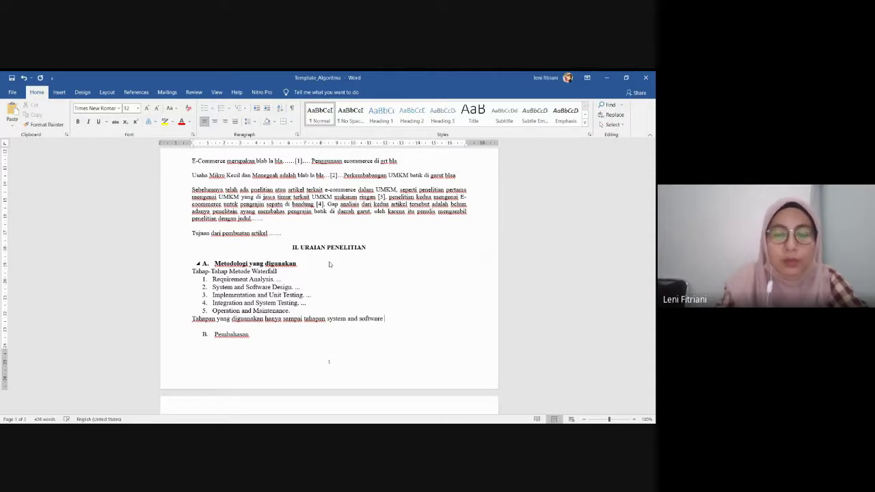
text(design)
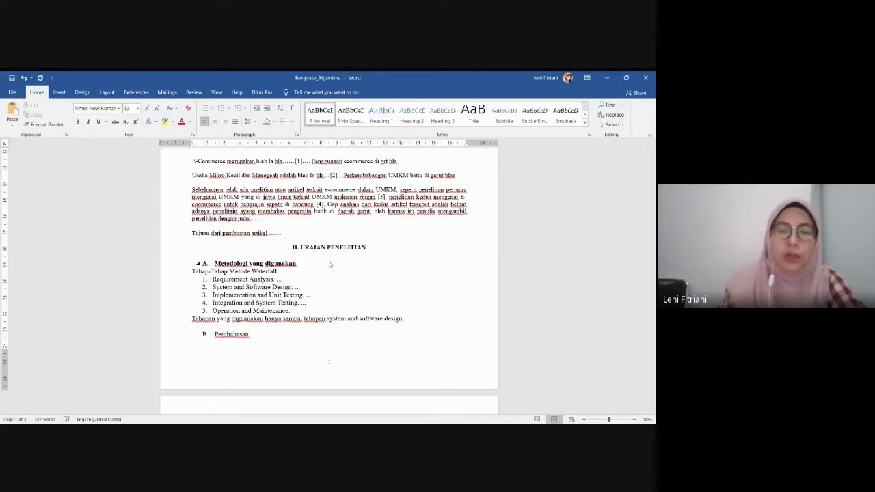
scroll(397, 324, down, 3)
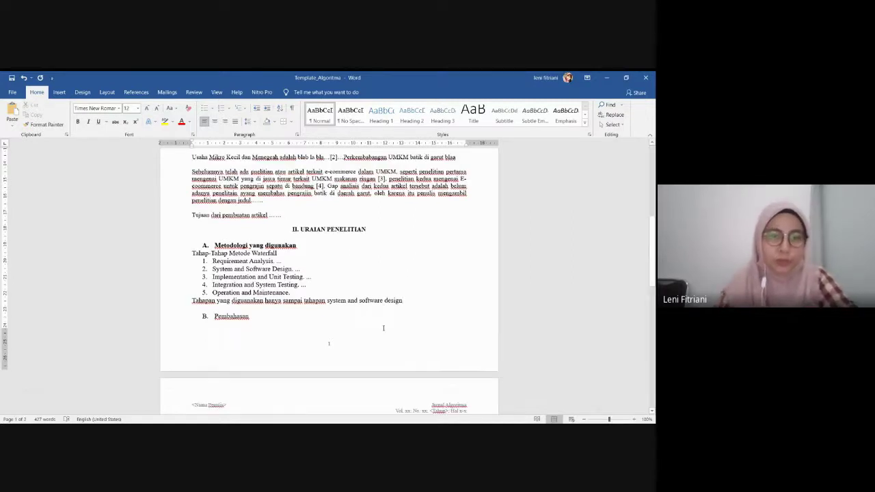
Push the B. Pembahasan heading onto the second page
click(265, 272)
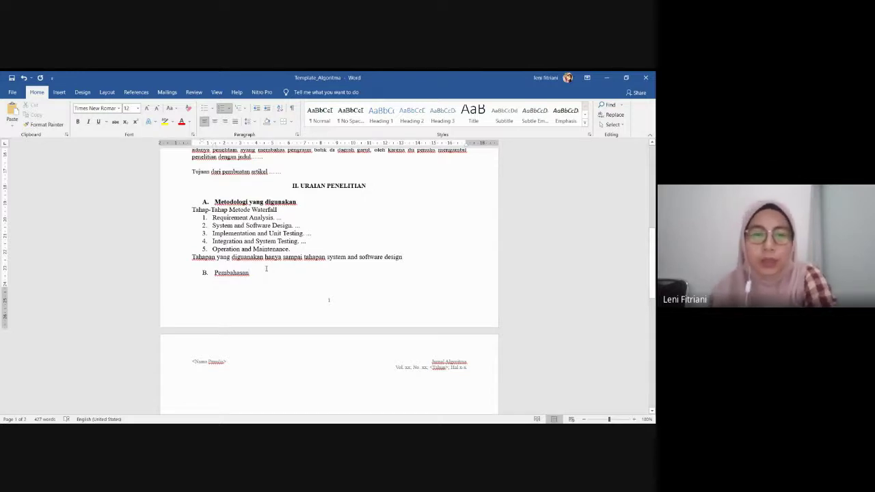
click(256, 265)
key(Return)
key(Return)
scroll(242, 309, down, 1)
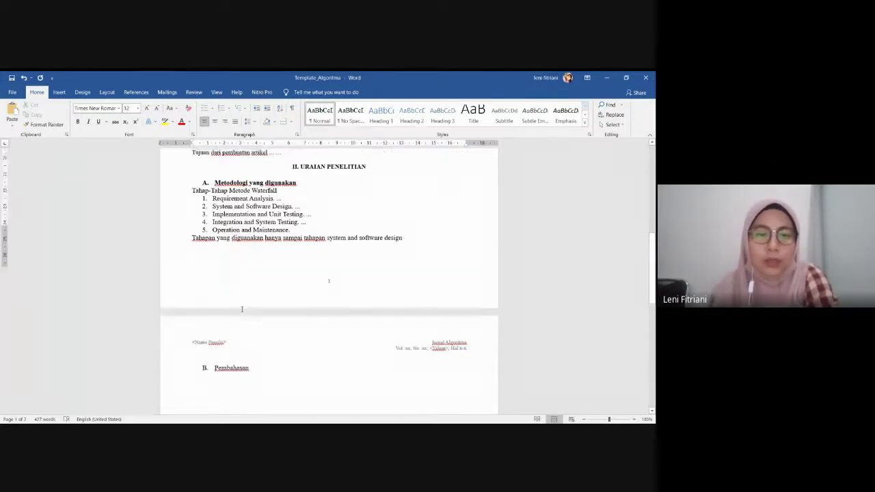
scroll(242, 309, down, 4)
scroll(237, 294, up, 5)
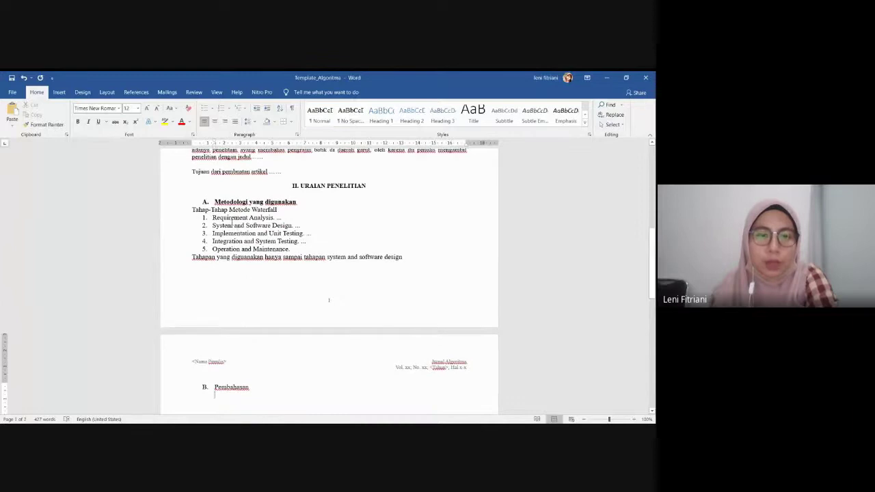
List '1. Requirement analisis' and '2. System and software design' under Pembahasan, spaced apart
text(1. )
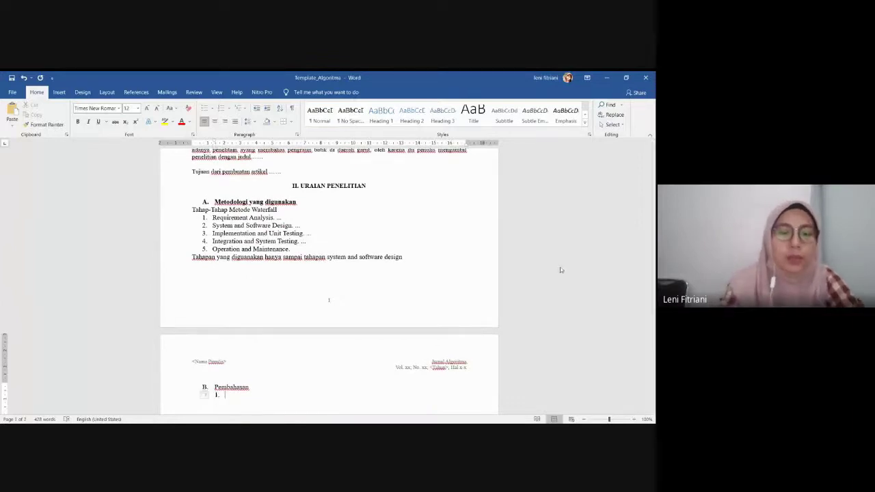
text(Req)
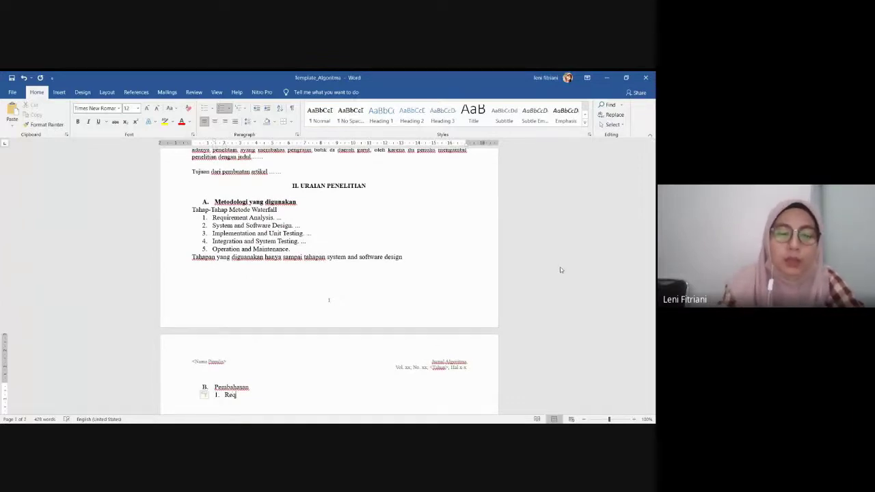
text(uirement)
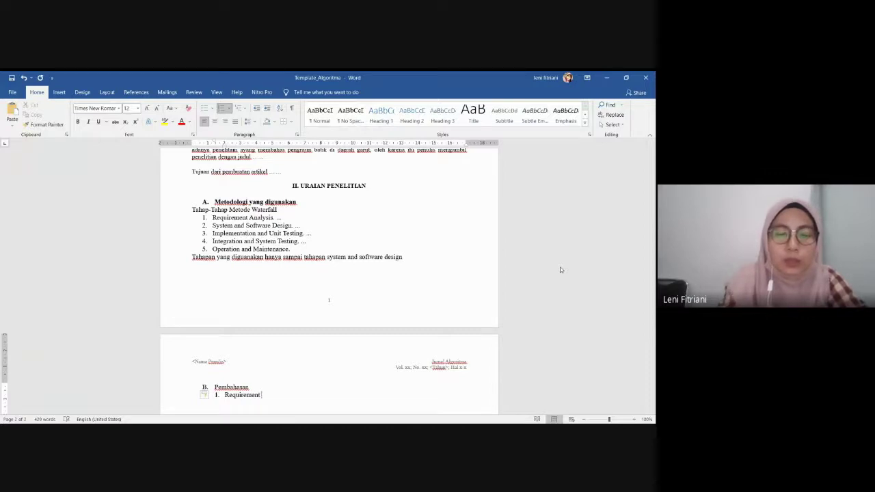
text( analisis)
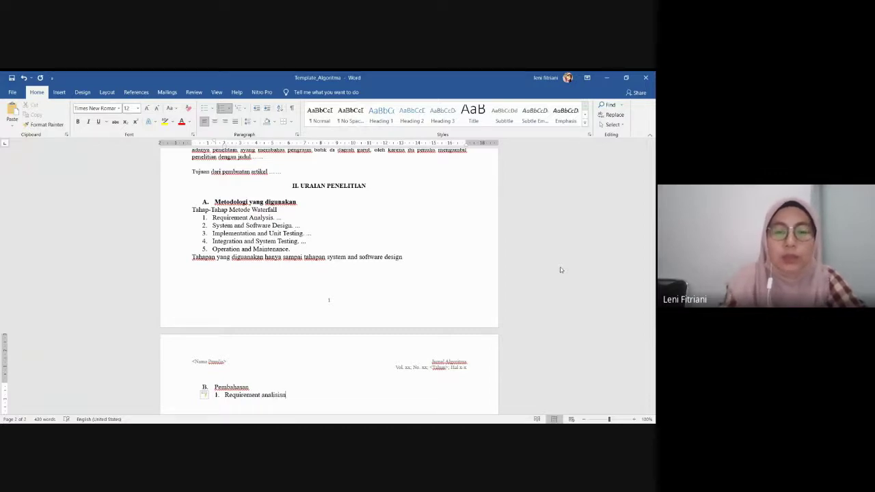
key(Return)
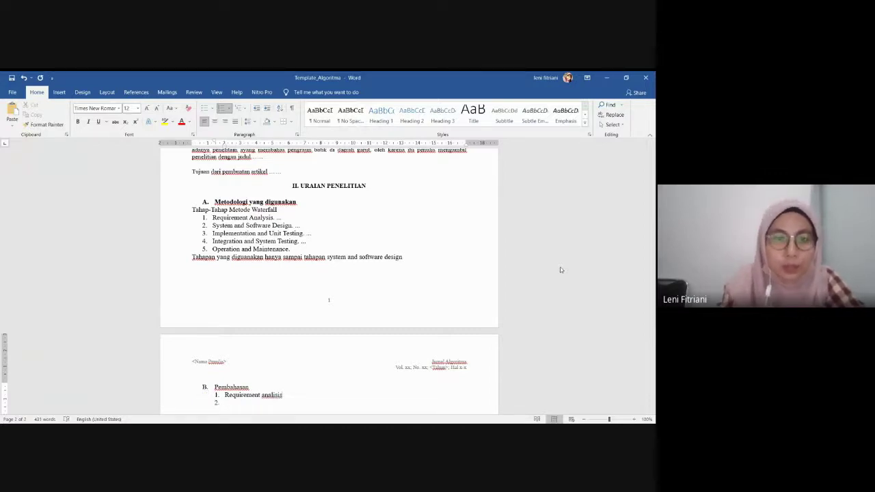
text(System a)
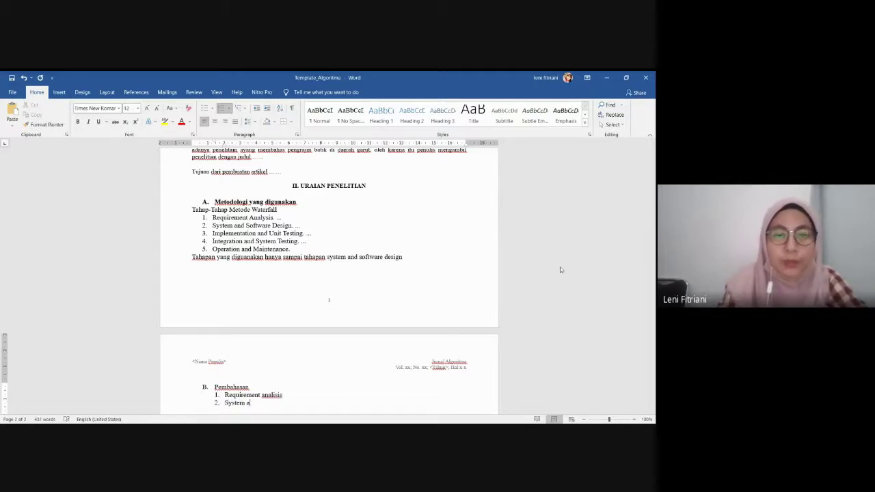
text(nd so)
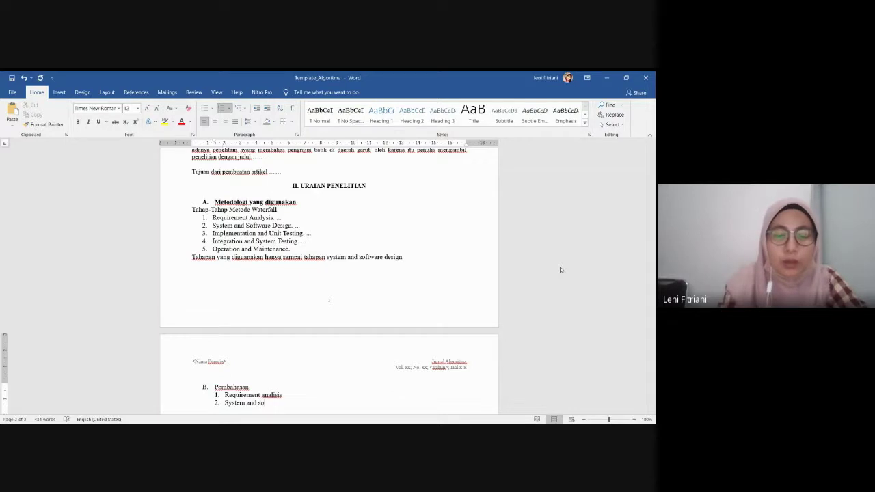
text(ftware)
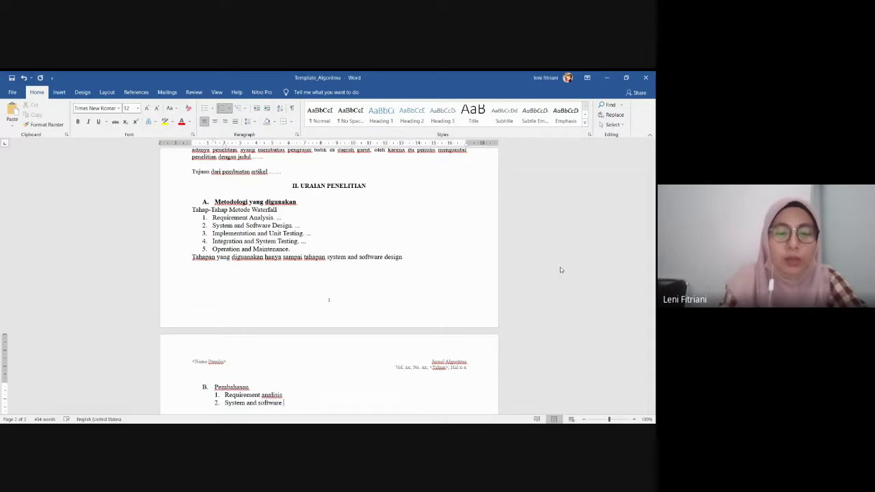
text( design)
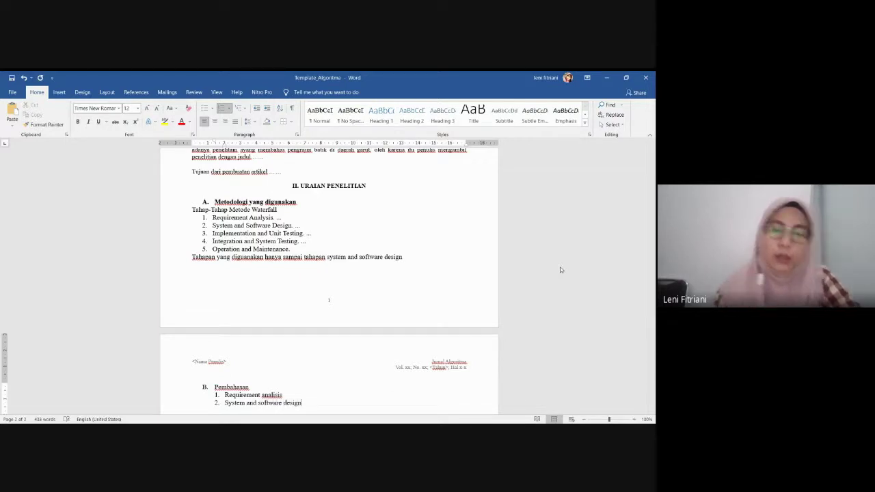
scroll(578, 248, down, 2)
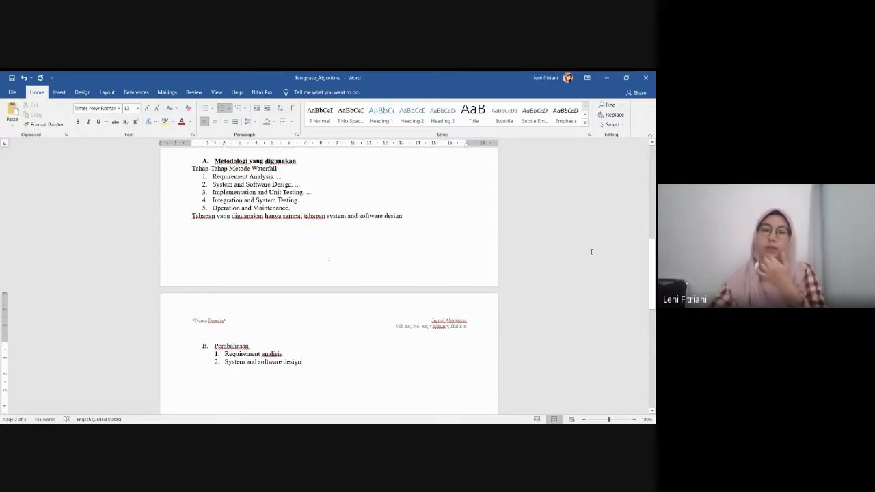
click(335, 353)
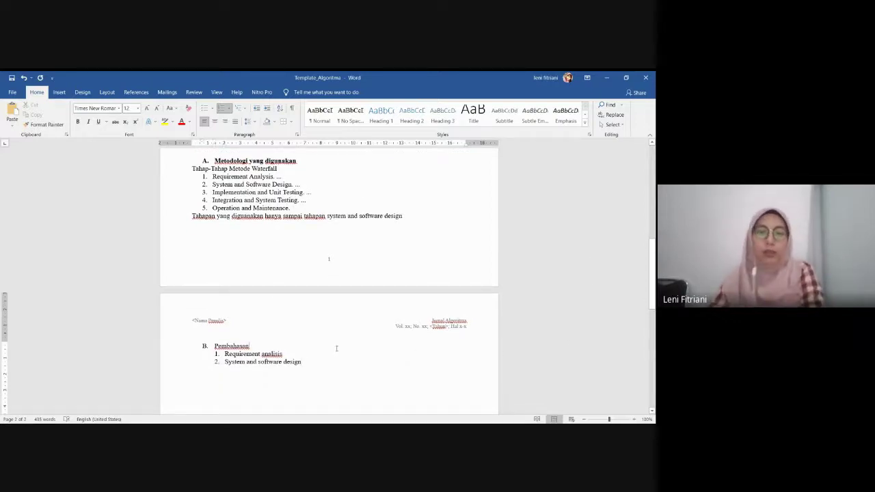
key(Return)
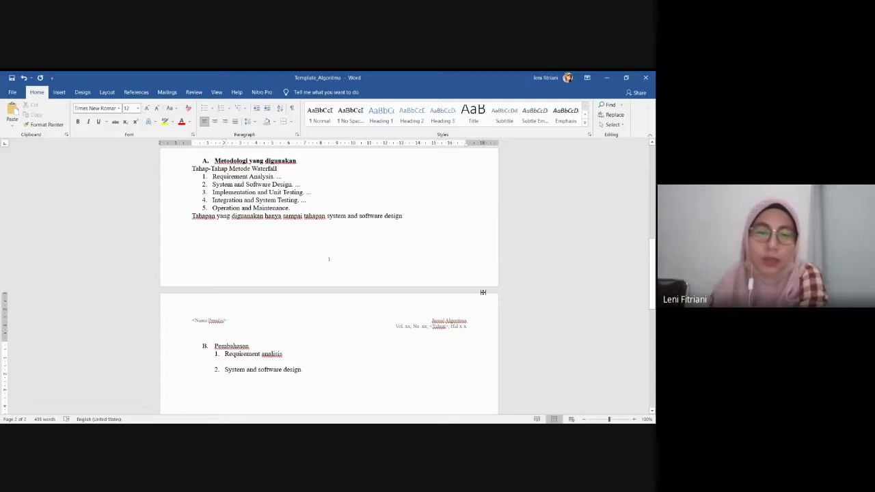
Italicize the items 'Requirement analisis' and 'System and software design'
drag(321, 370, 225, 359)
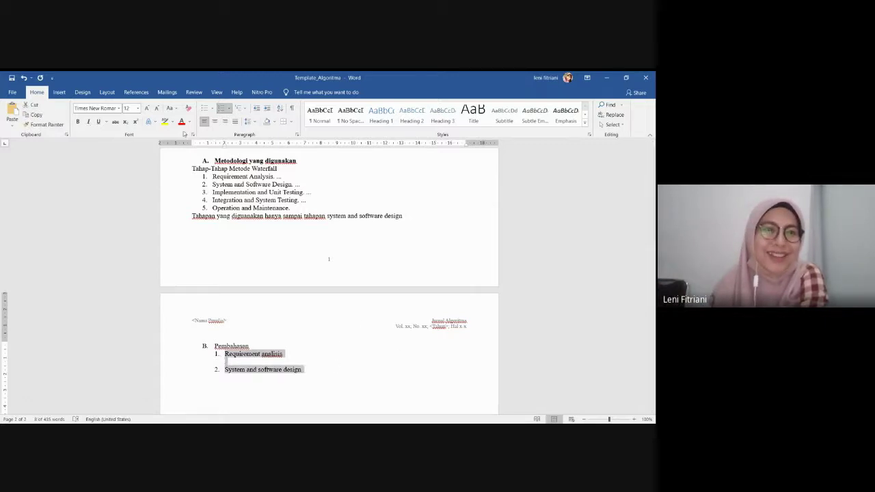
click(89, 121)
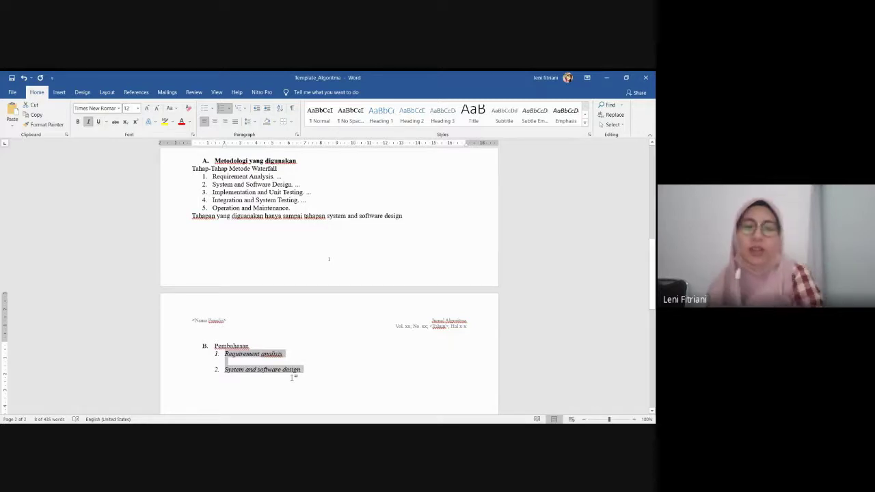
scroll(293, 367, down, 1)
scroll(348, 274, down, 1)
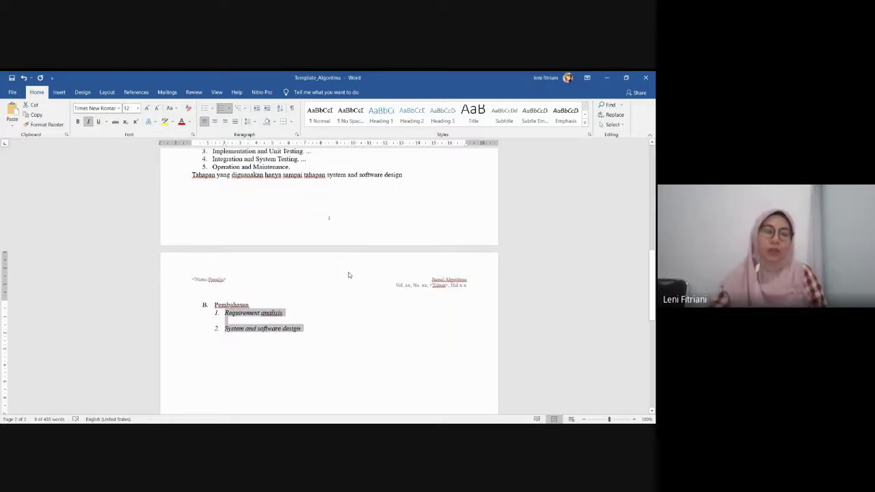
scroll(328, 315, down, 2)
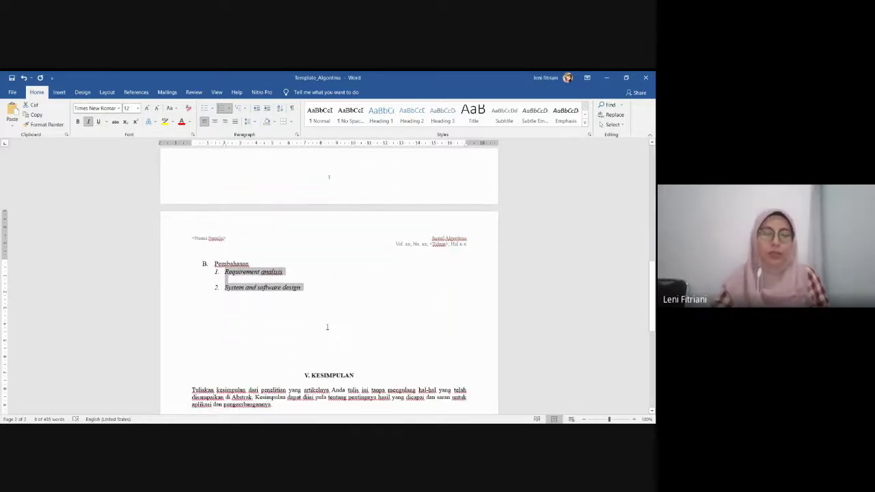
scroll(334, 311, down, 4)
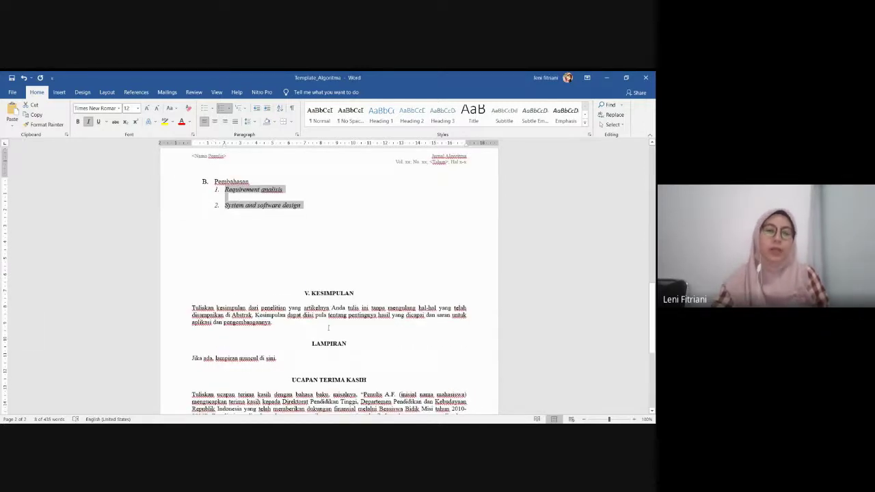
Replace the Kesimpulan placeholder with 'Telah dibuat aplikasi ecommerce untuk blab la' and delete the LAMPIRAN section
drag(277, 327, 177, 306)
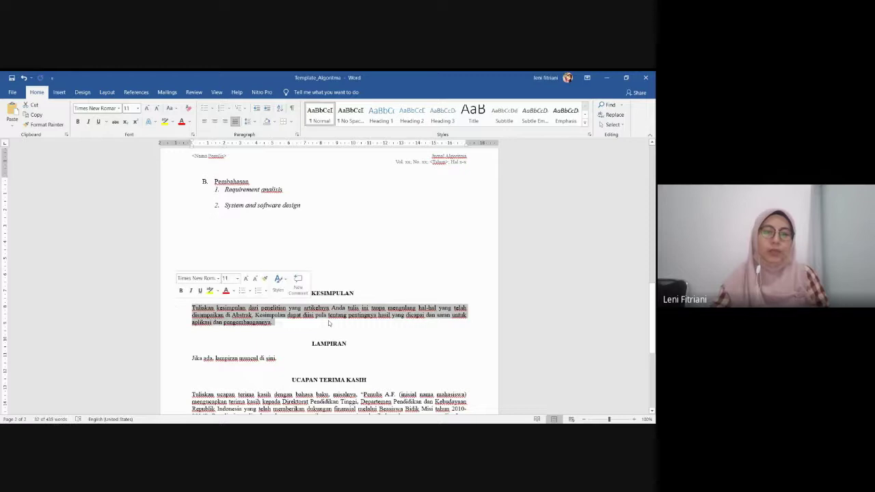
text(Telah d)
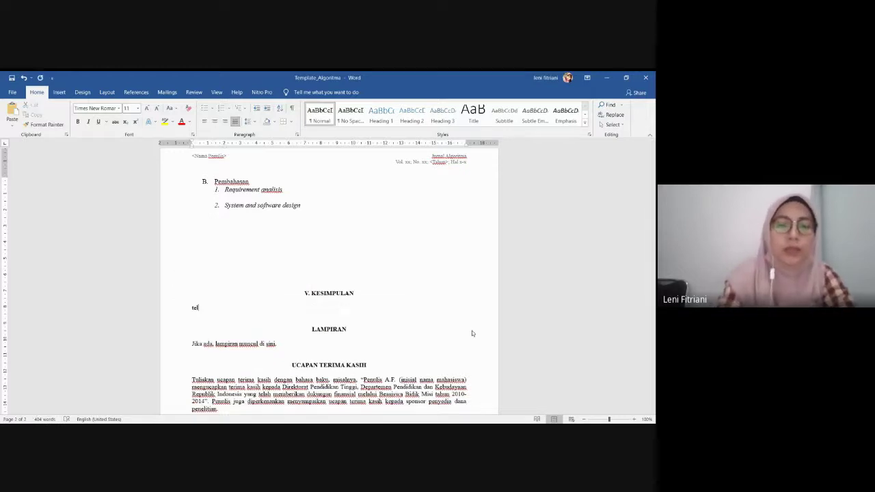
text(ibuat)
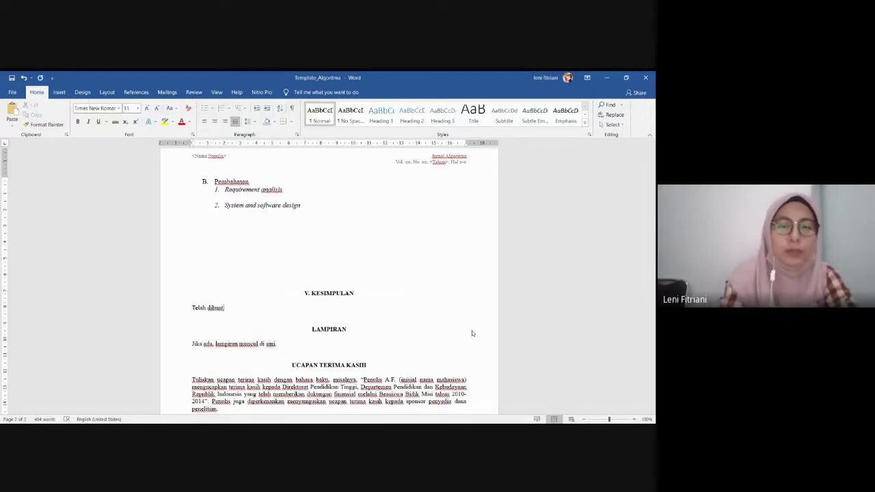
text( apli)
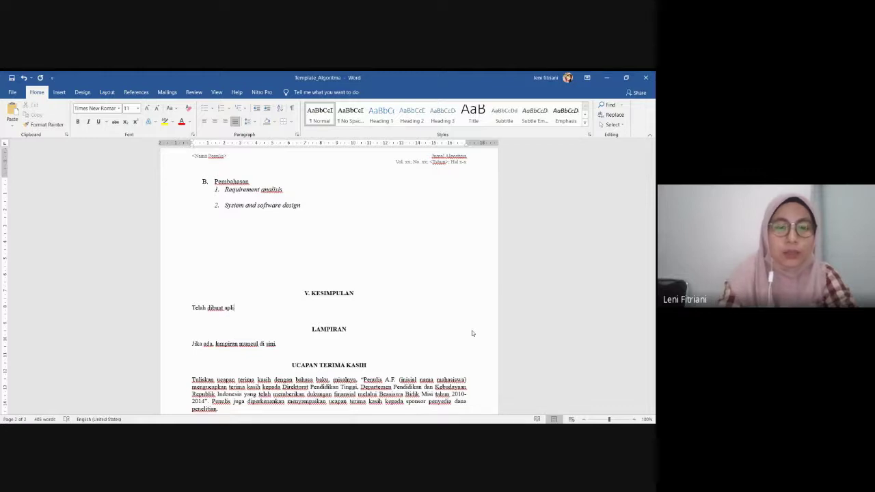
text(kasi ec)
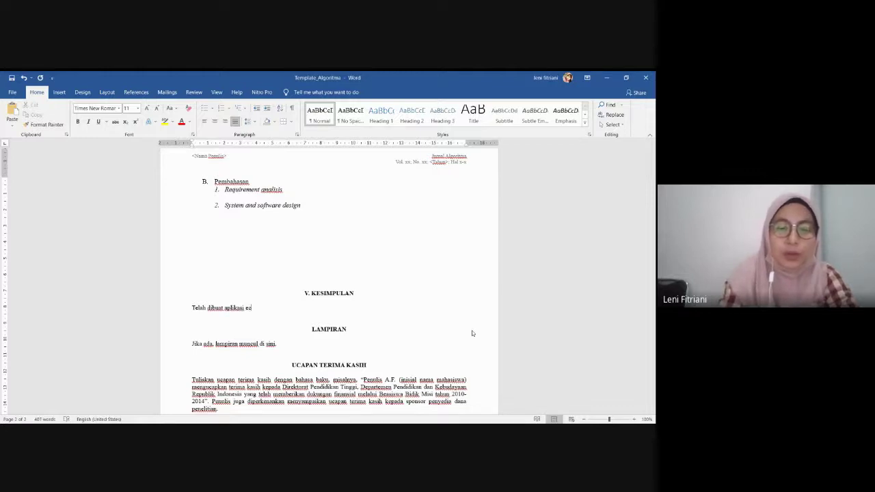
text(ommerce u)
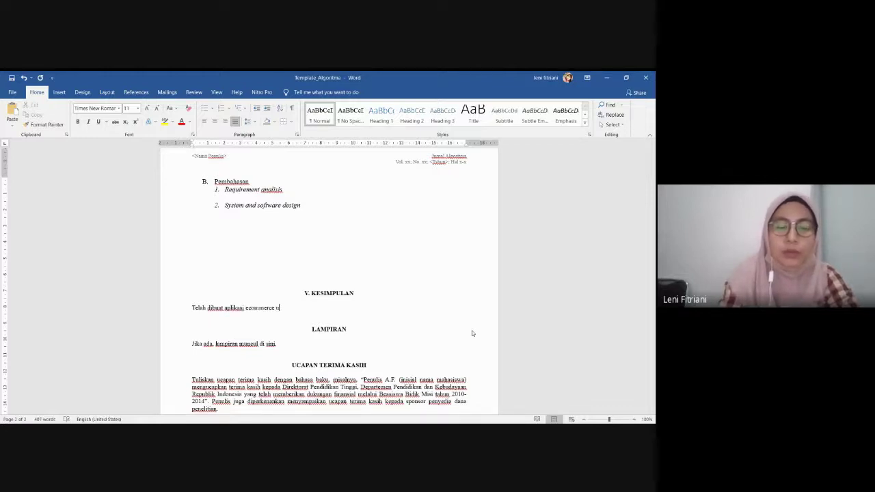
text(ntuk blab la ...)
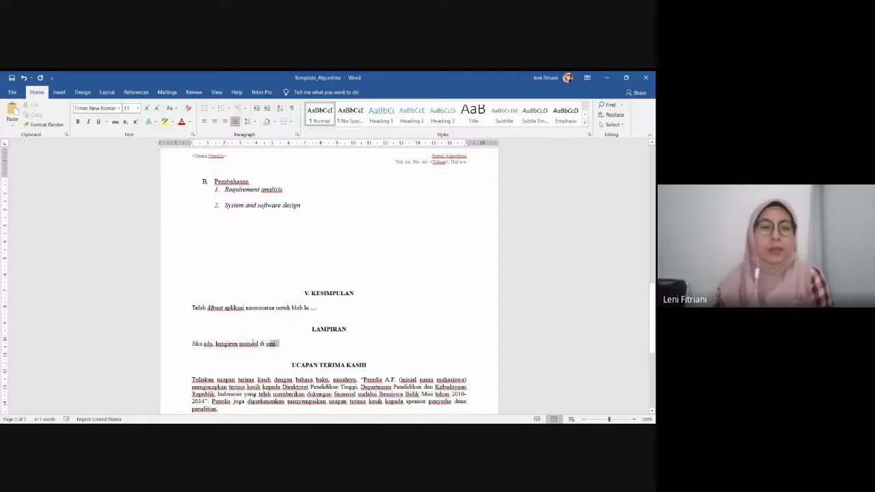
drag(276, 344, 179, 320)
key(Delete)
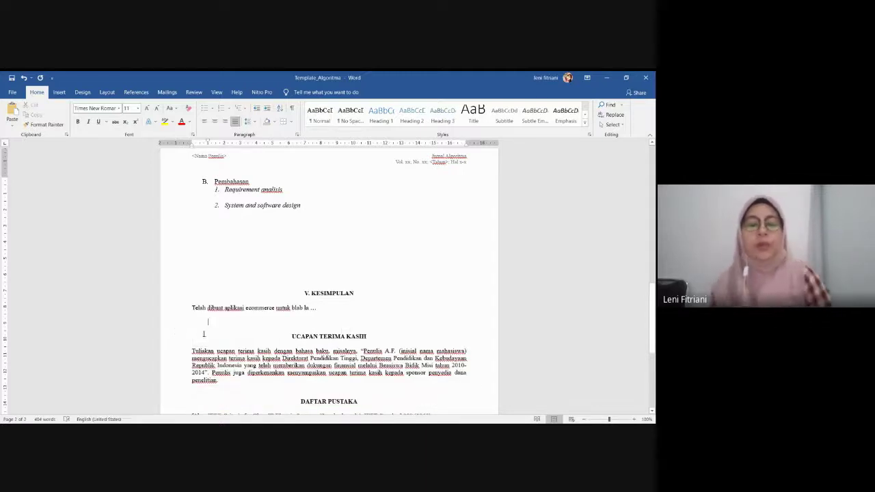
Change the KESIMPULAN heading's number from V to III
scroll(283, 228, down, 2)
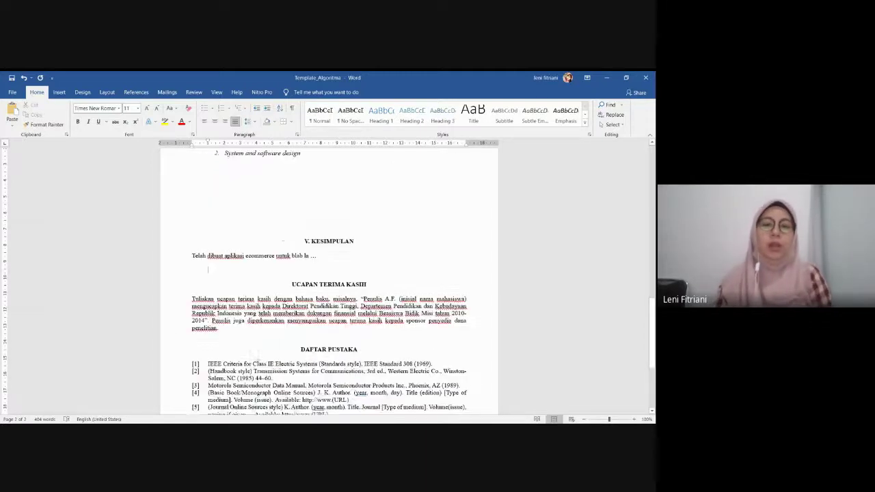
scroll(289, 201, down, 1)
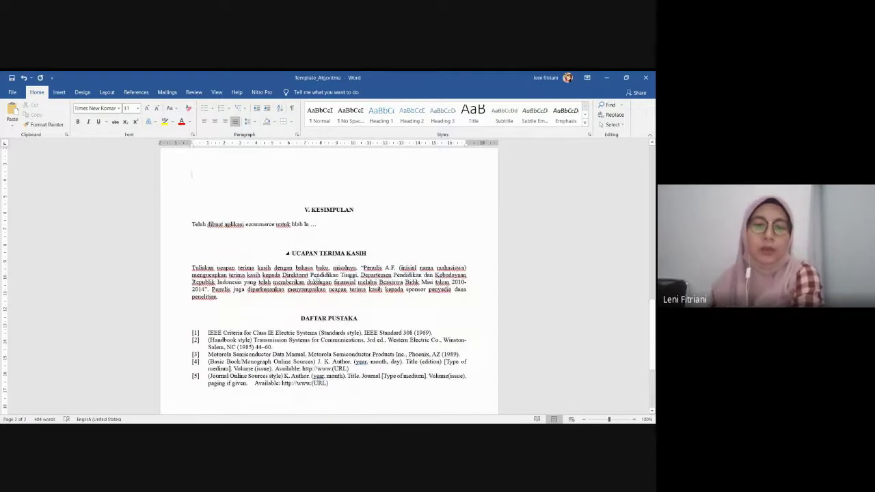
scroll(317, 278, up, 4)
scroll(316, 280, down, 1)
scroll(318, 285, up, 15)
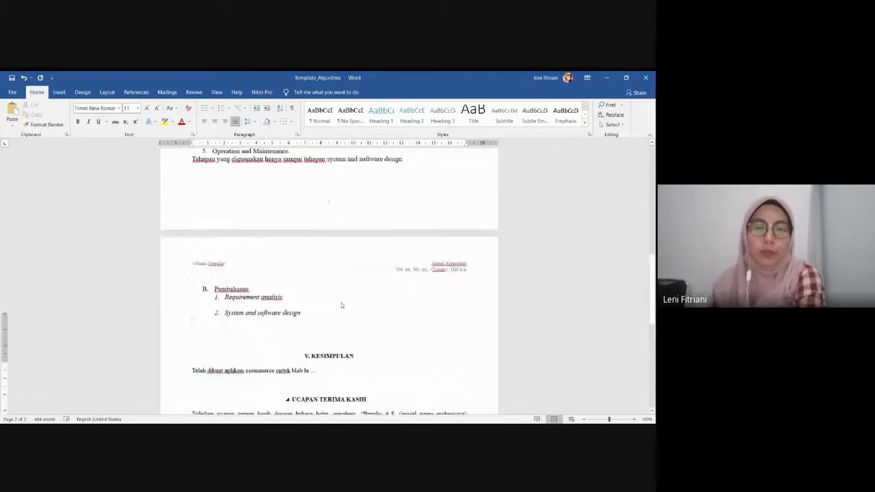
scroll(309, 228, down, 3)
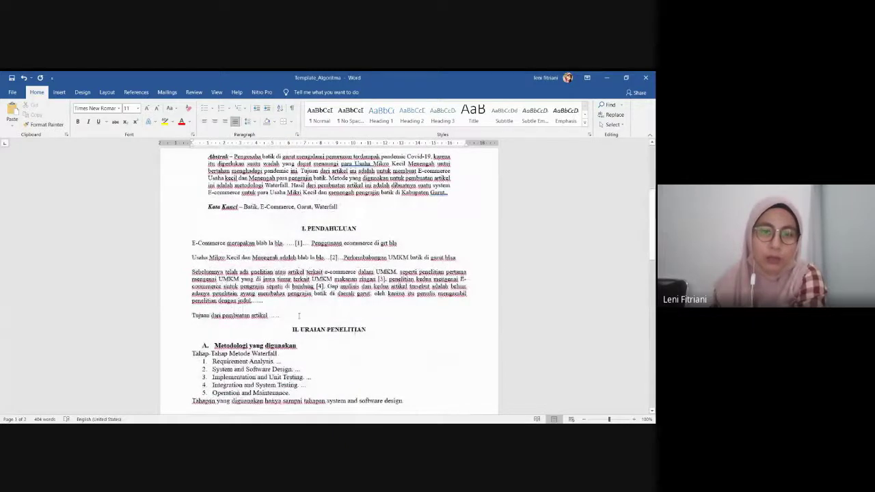
scroll(308, 228, down, 9)
scroll(292, 334, down, 1)
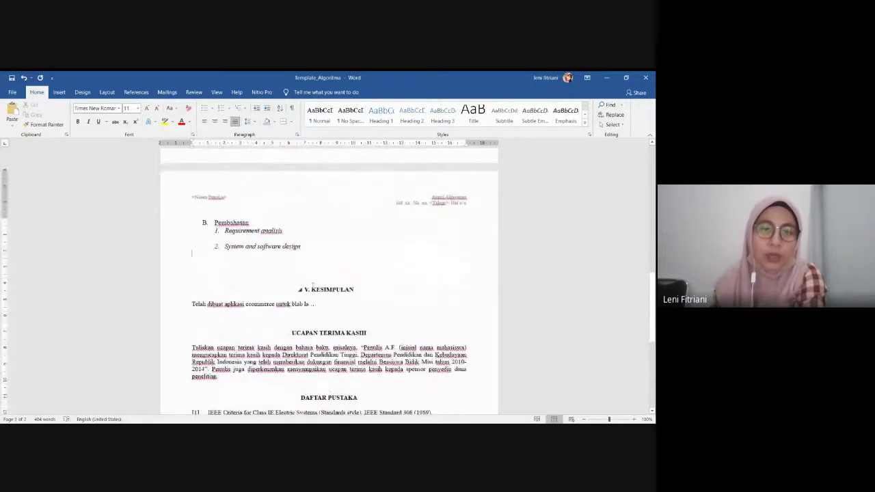
click(312, 290)
key(BackSpace)
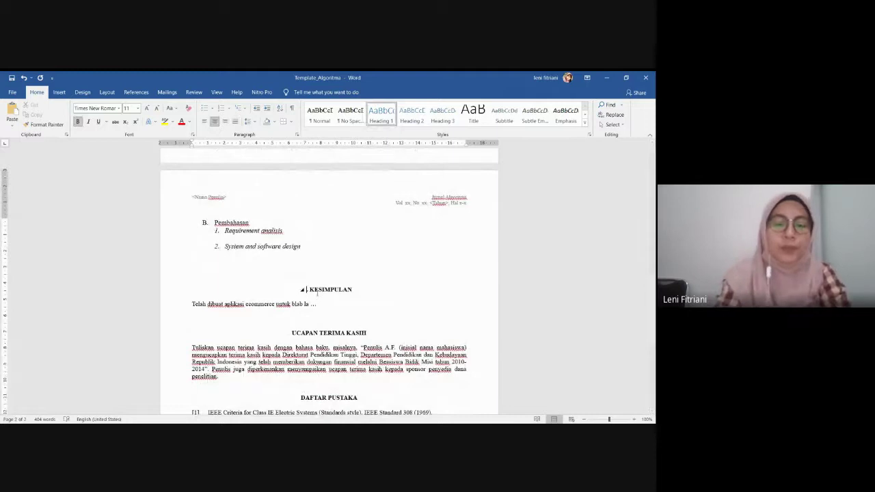
text(III.)
scroll(321, 296, down, 5)
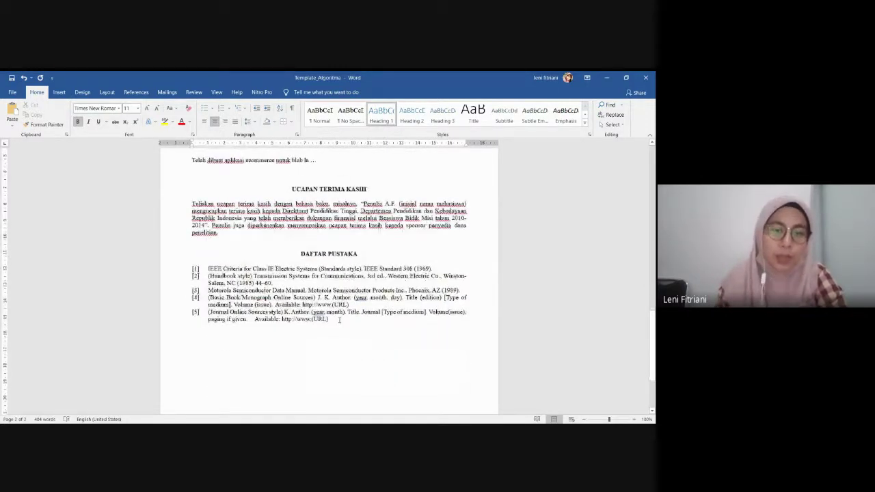
Delete sample references [1]–[5] under DAFTAR PUSTAKA and show the References tools
drag(340, 321, 164, 277)
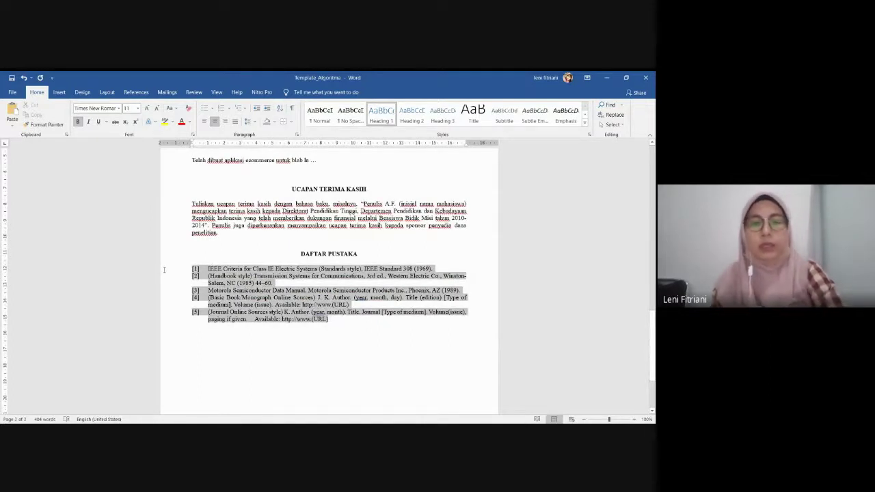
key(Delete)
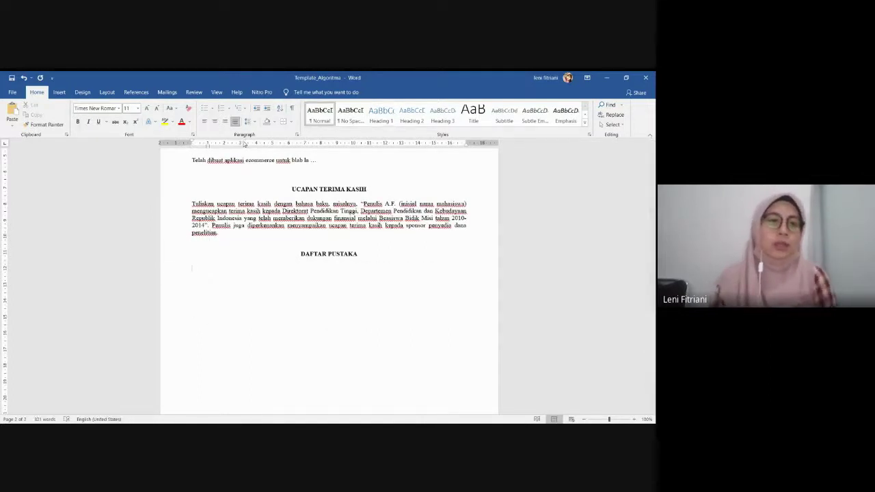
click(60, 92)
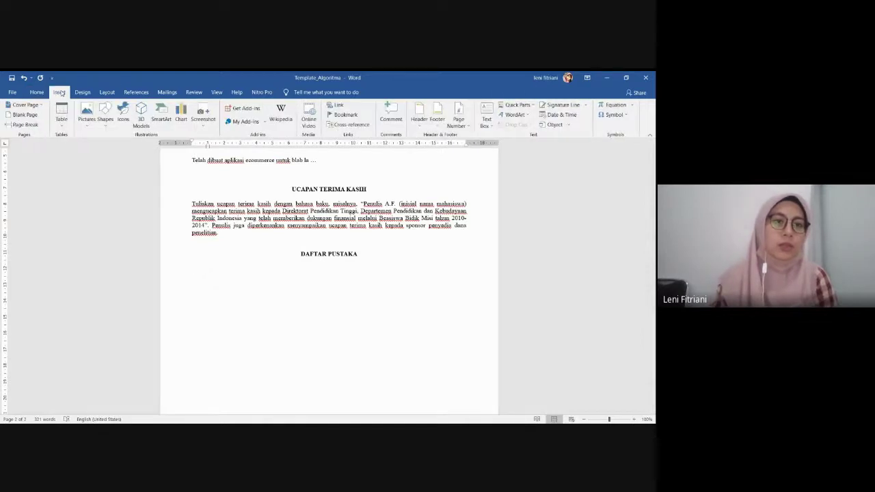
click(136, 92)
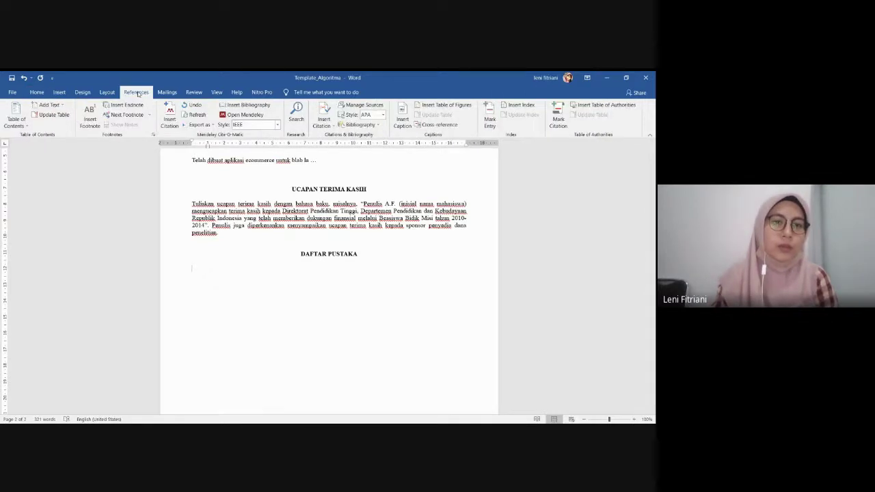
Insert the Mendeley IEEE bibliography under DAFTAR PUSTAKA, listing references [1] through [4]
click(248, 104)
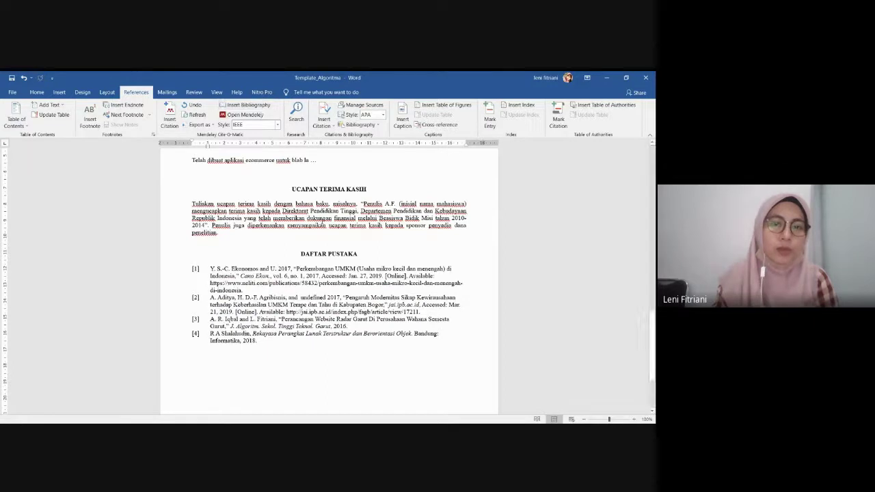
scroll(221, 244, down, 2)
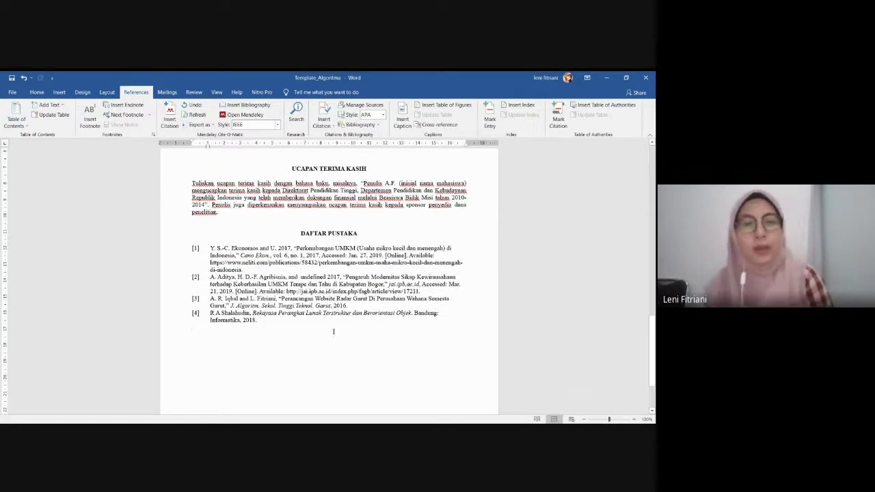
scroll(242, 361, down, 3)
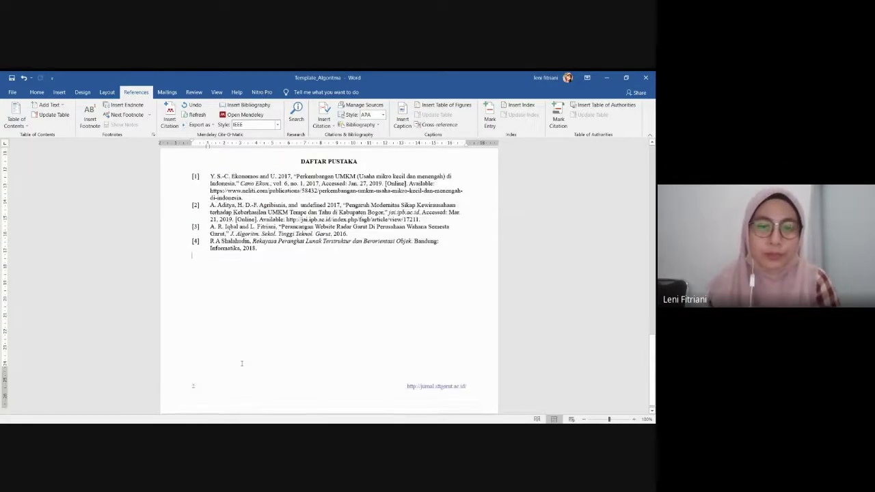
scroll(229, 345, up, 15)
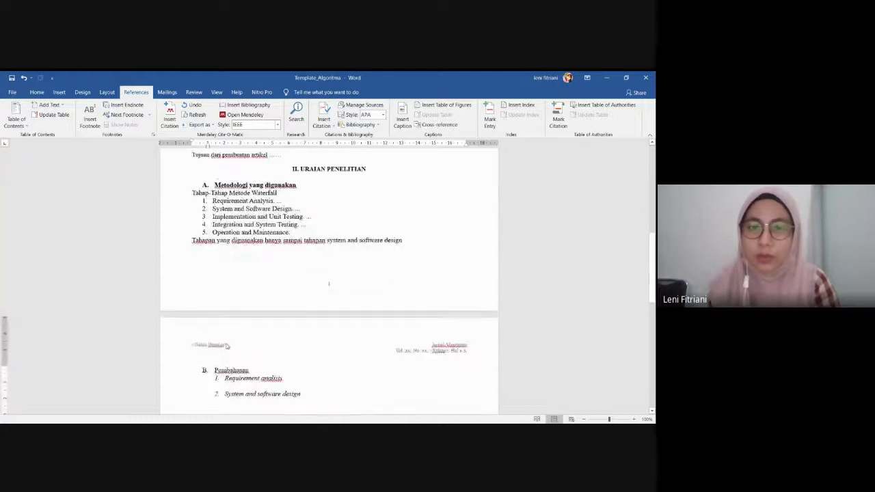
scroll(227, 346, up, 5)
scroll(234, 340, down, 15)
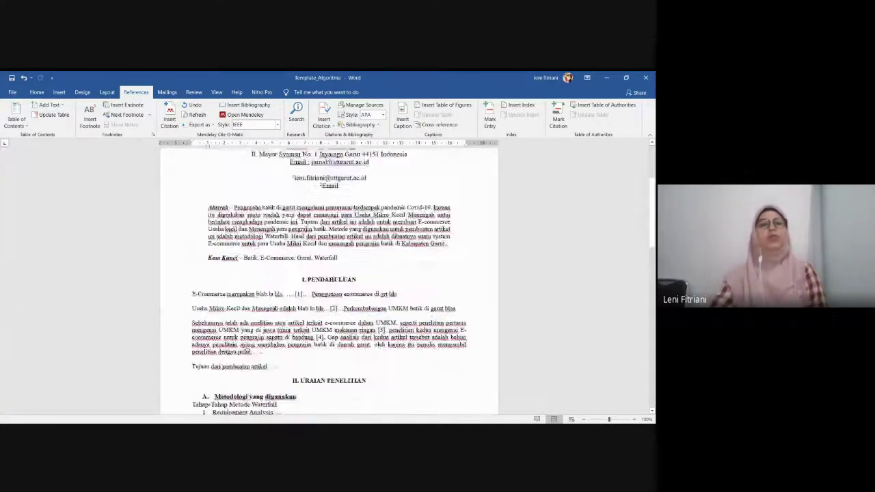
scroll(255, 374, down, 5)
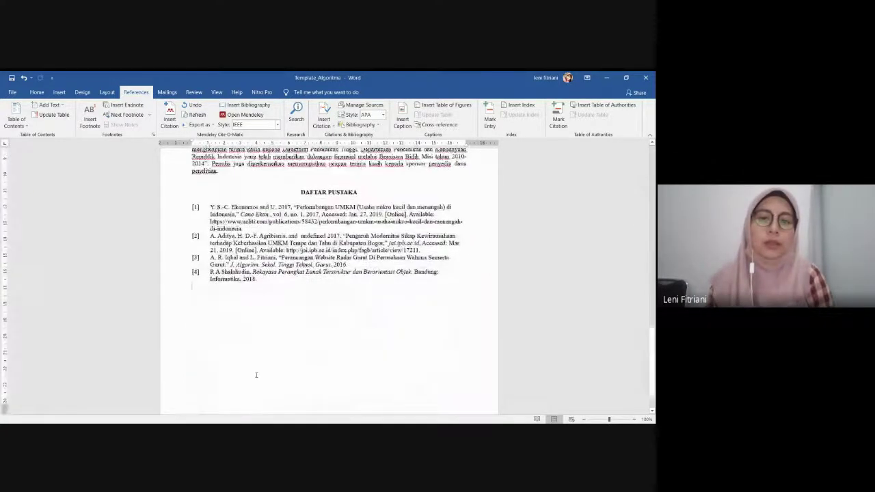